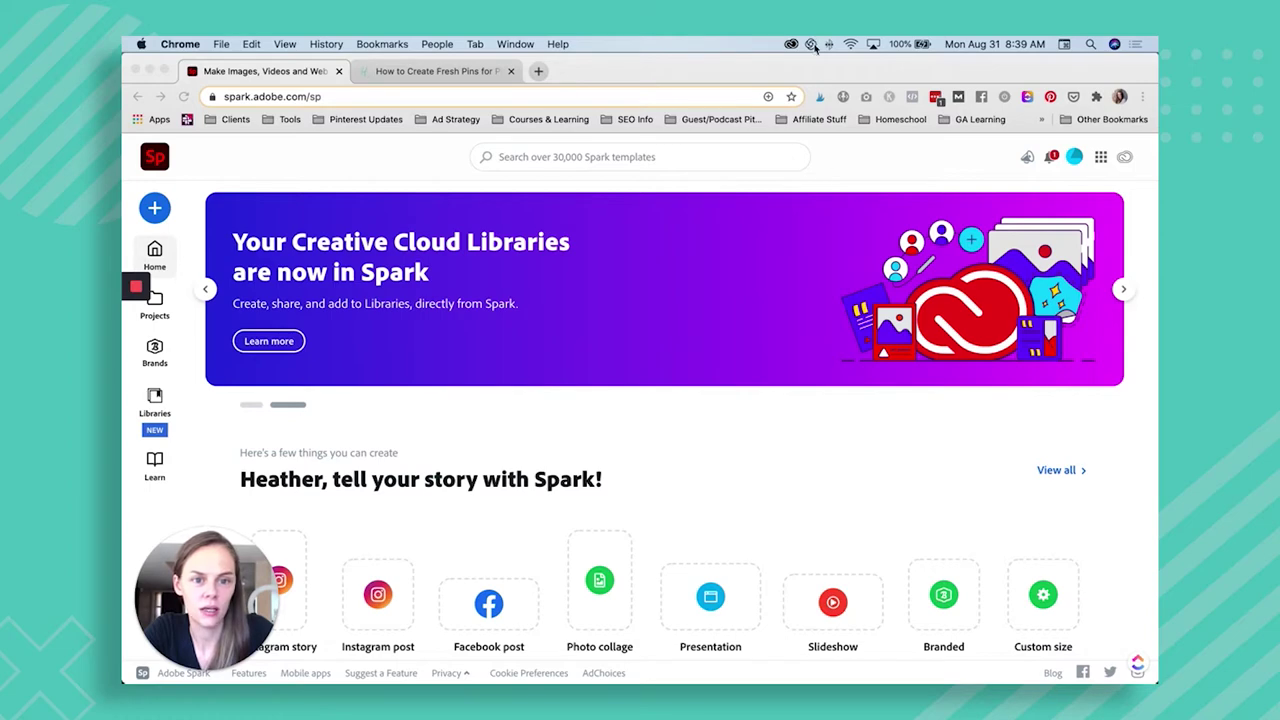
# - Browse the home page banners and open the HFC brand kit for review
pyautogui.scroll(-3, 657, 450)
pyautogui.scroll(3, 657, 448)
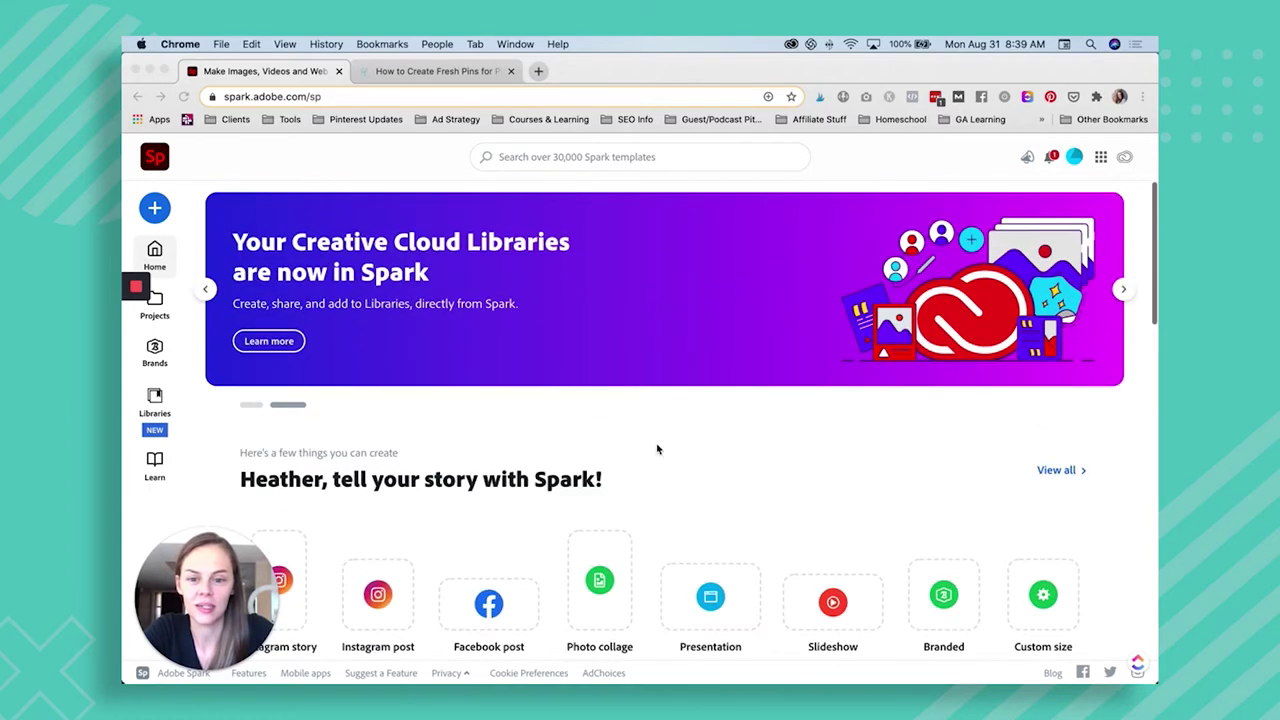
pyautogui.click(1125, 292)
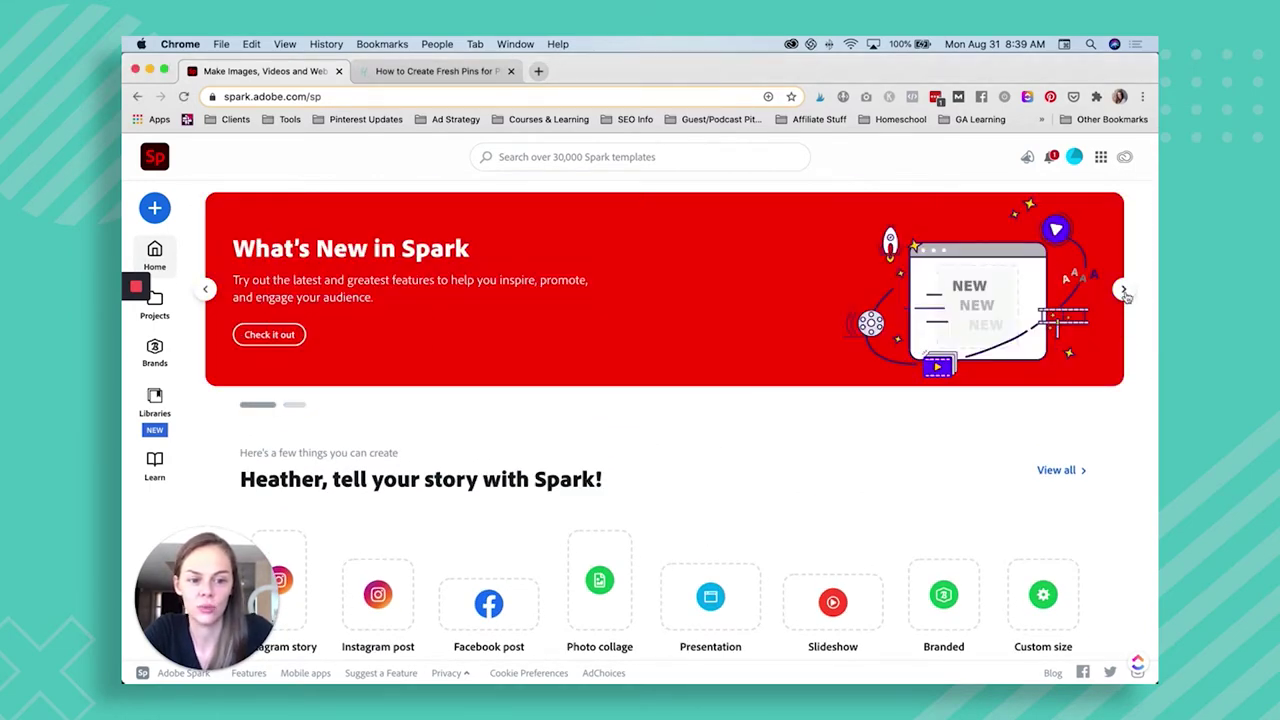
pyautogui.click(1124, 291)
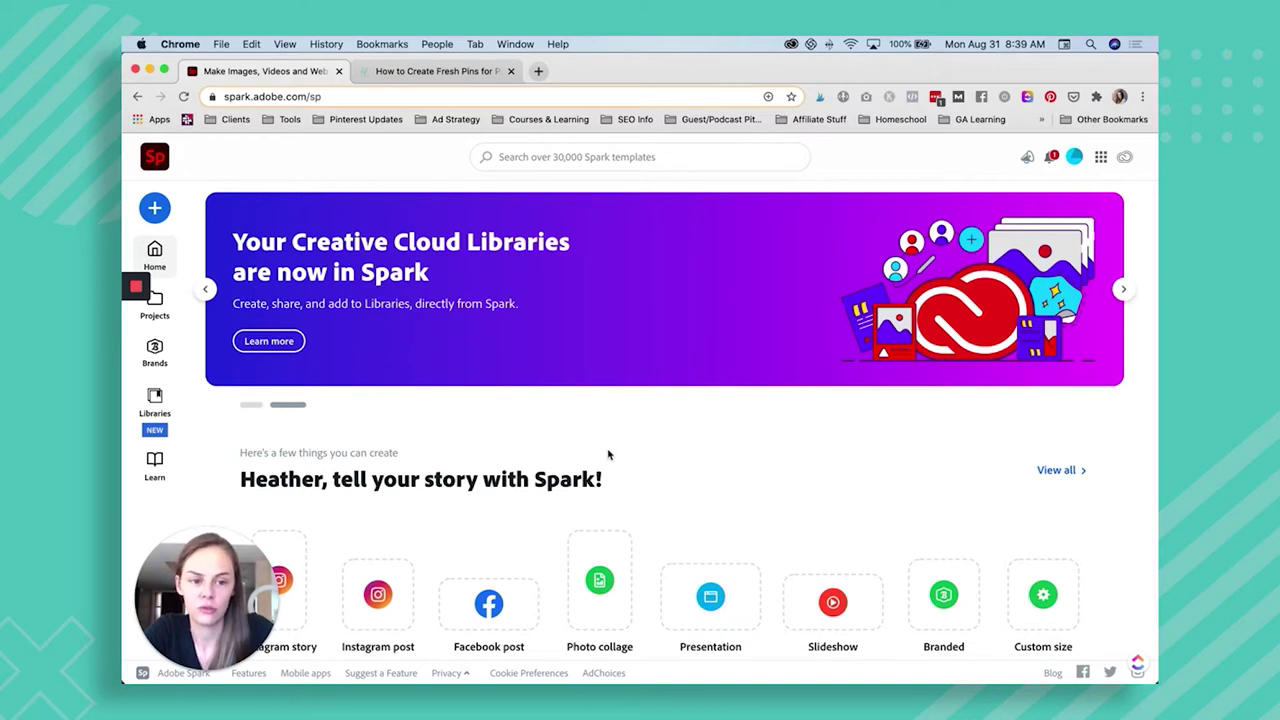
pyautogui.click(157, 352)
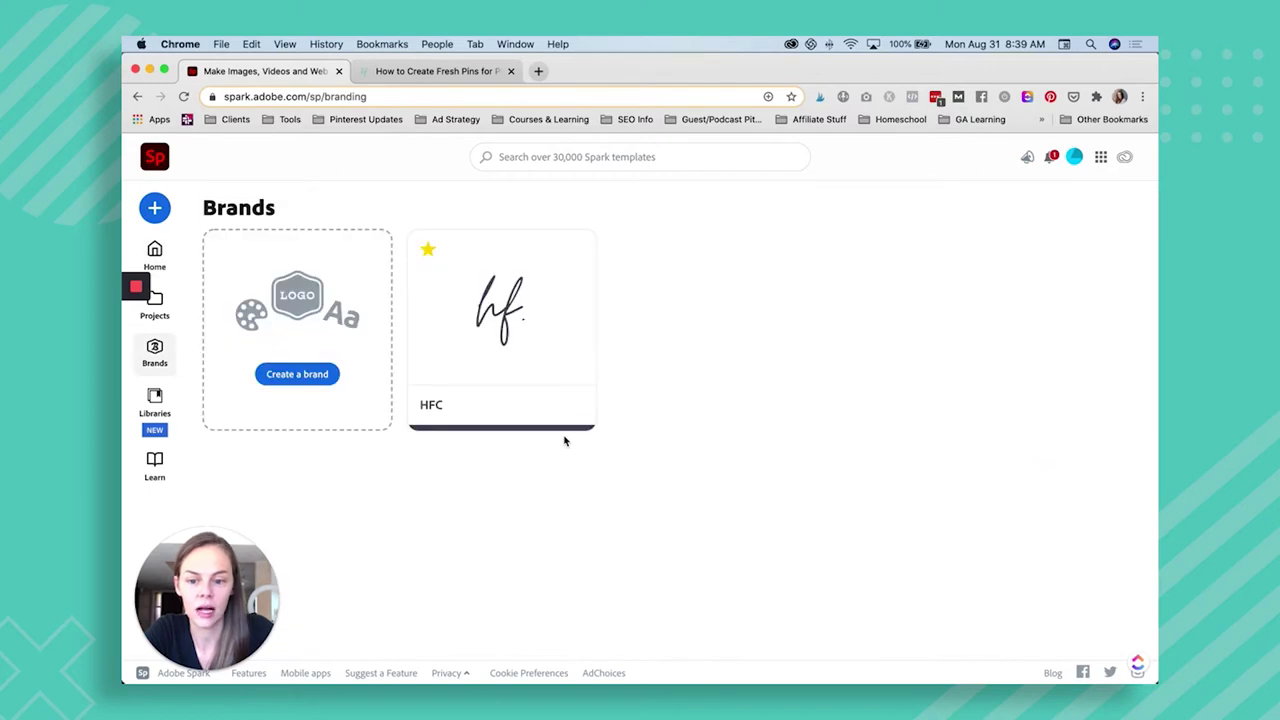
pyautogui.moveTo(547, 337)
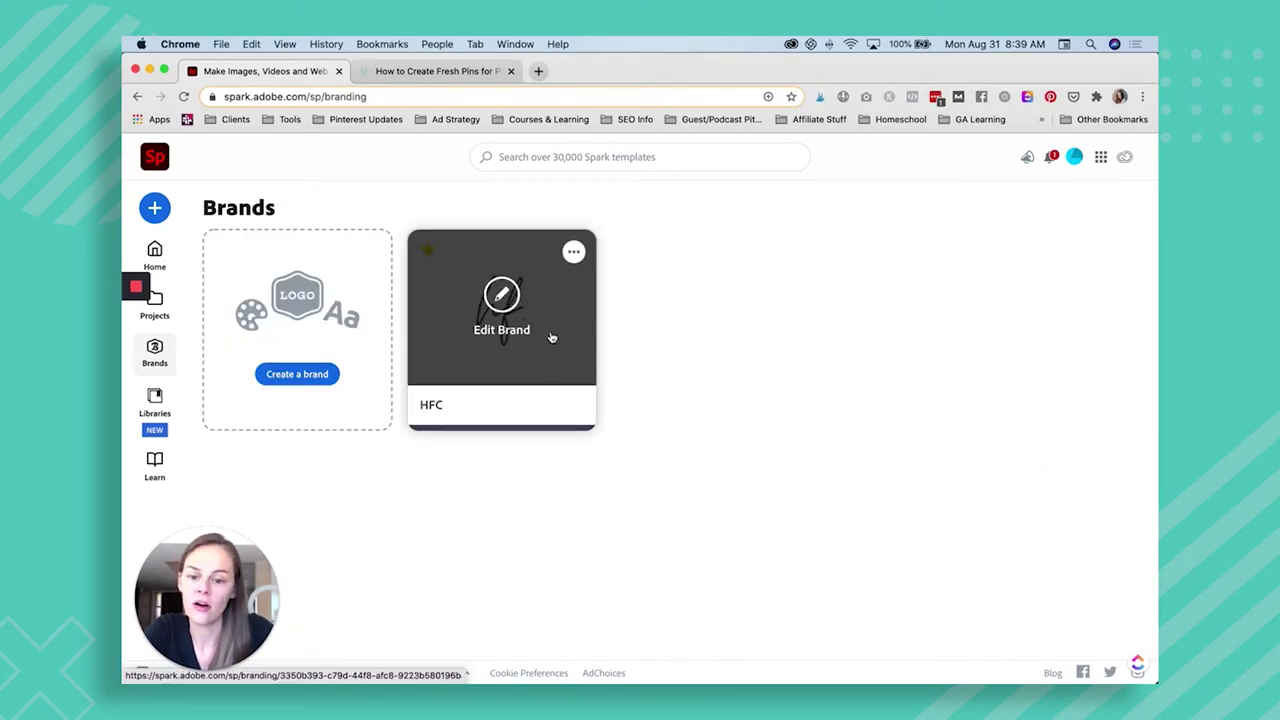
pyautogui.click(505, 298)
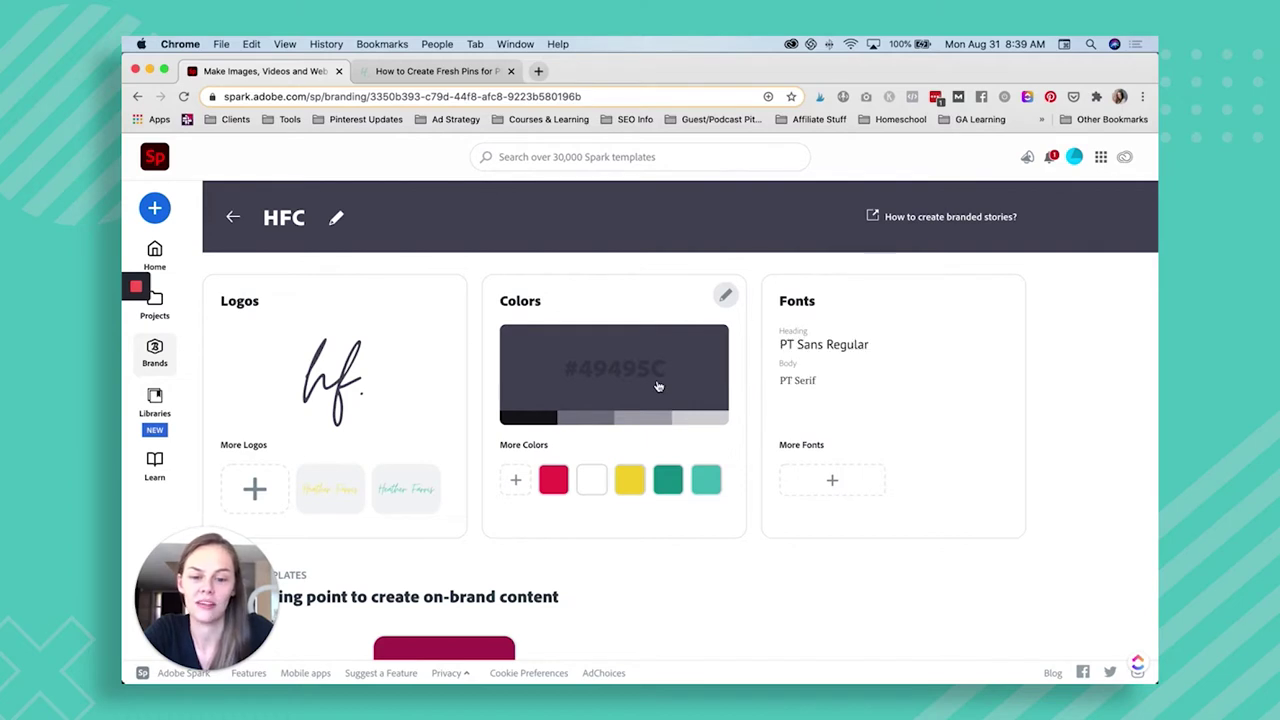
pyautogui.scroll(-3, 658, 386)
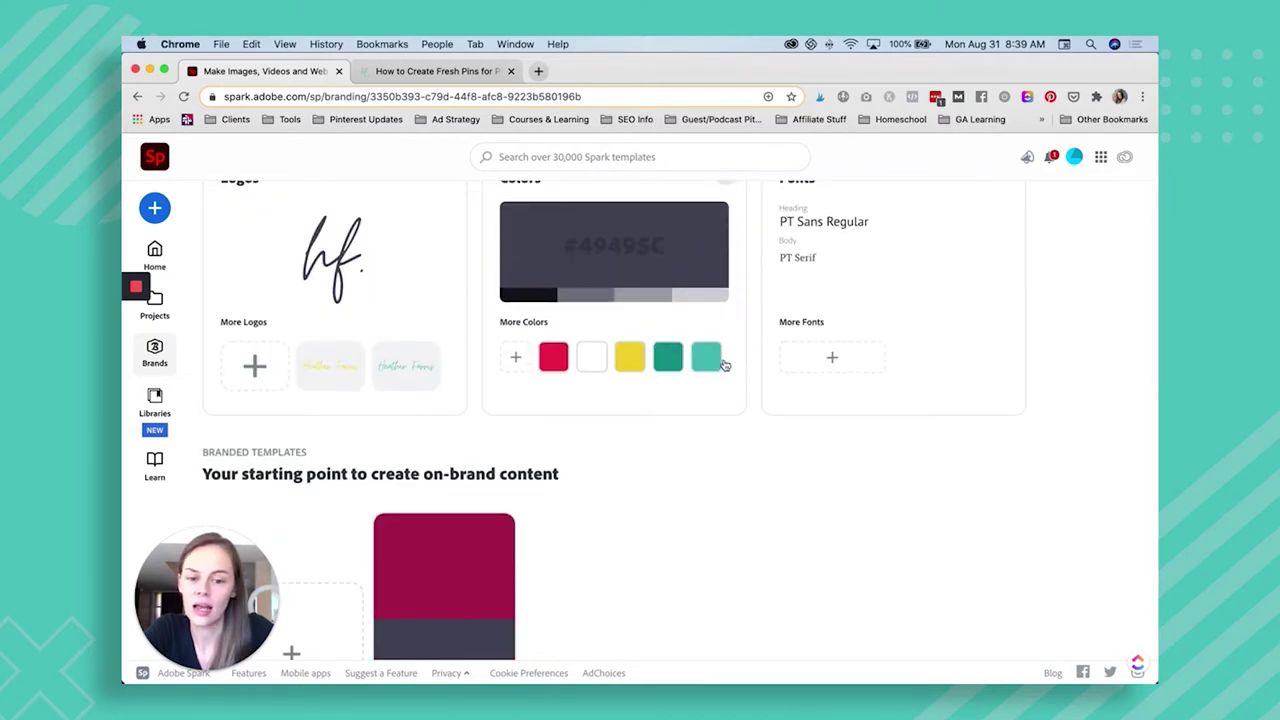
pyautogui.scroll(2, 670, 360)
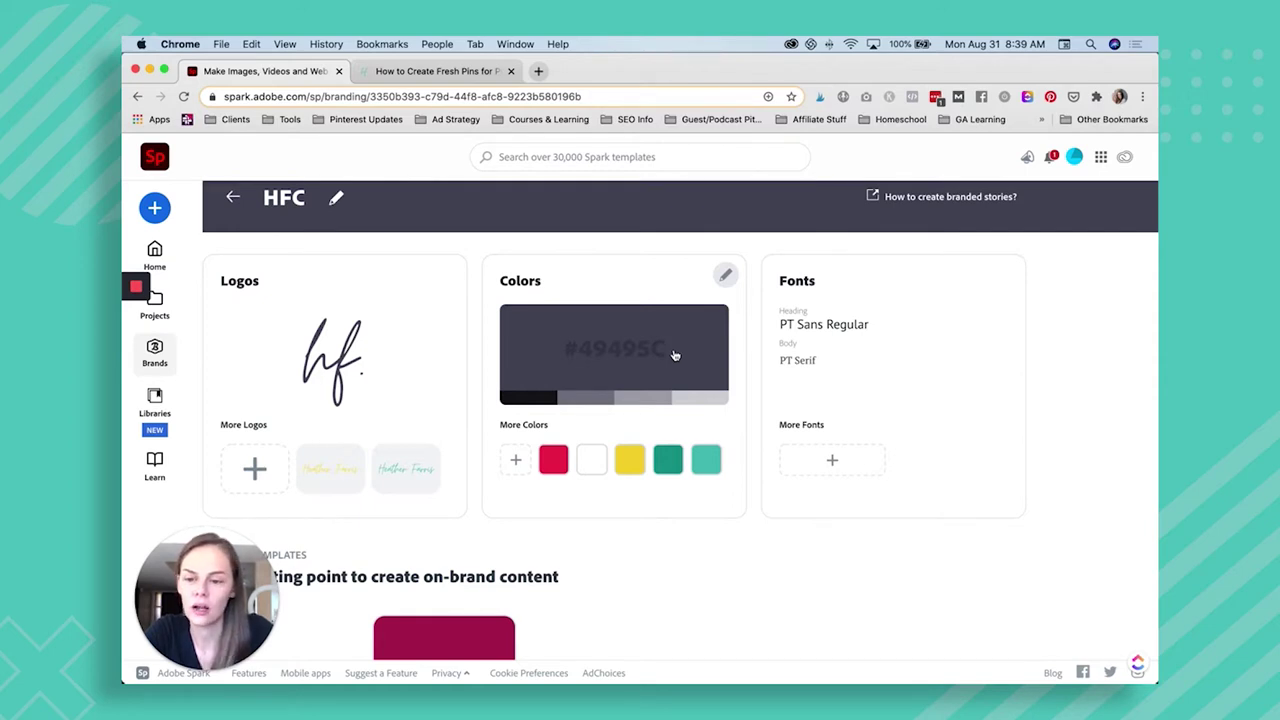
pyautogui.scroll(1, 675, 355)
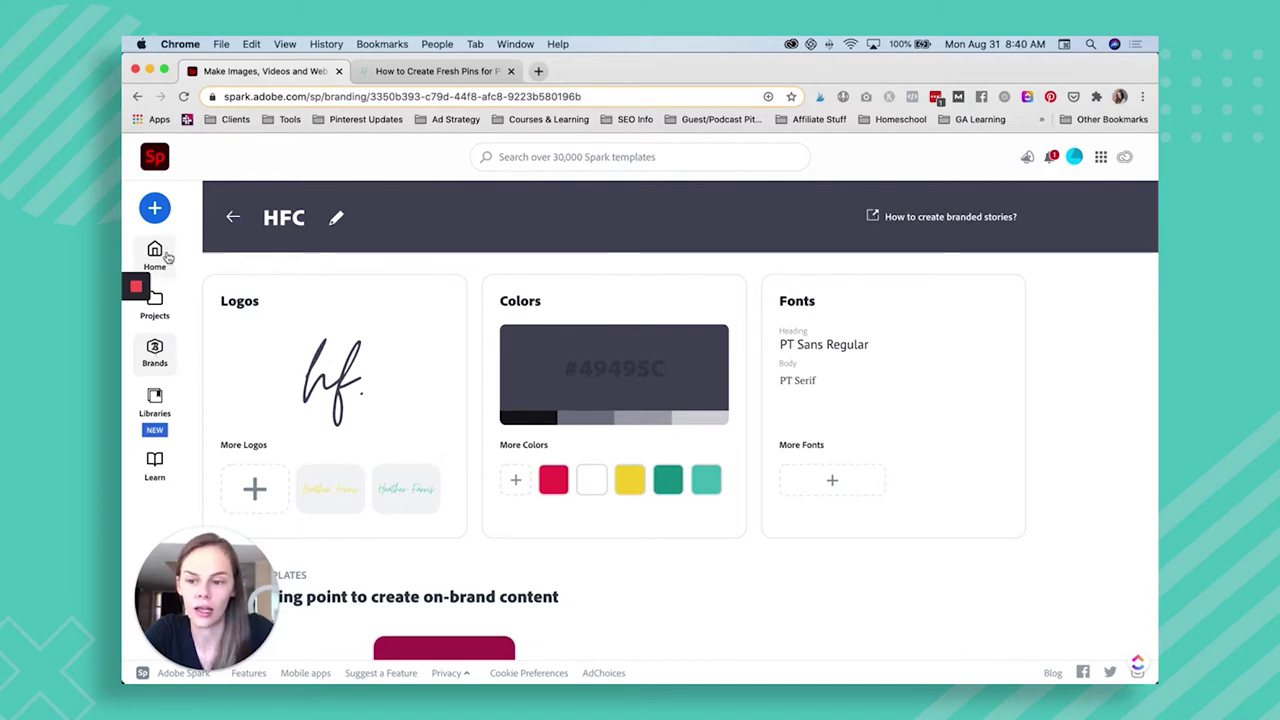
# - Look up the blog post's title in the other tab, then view all templates
pyautogui.click(157, 211)
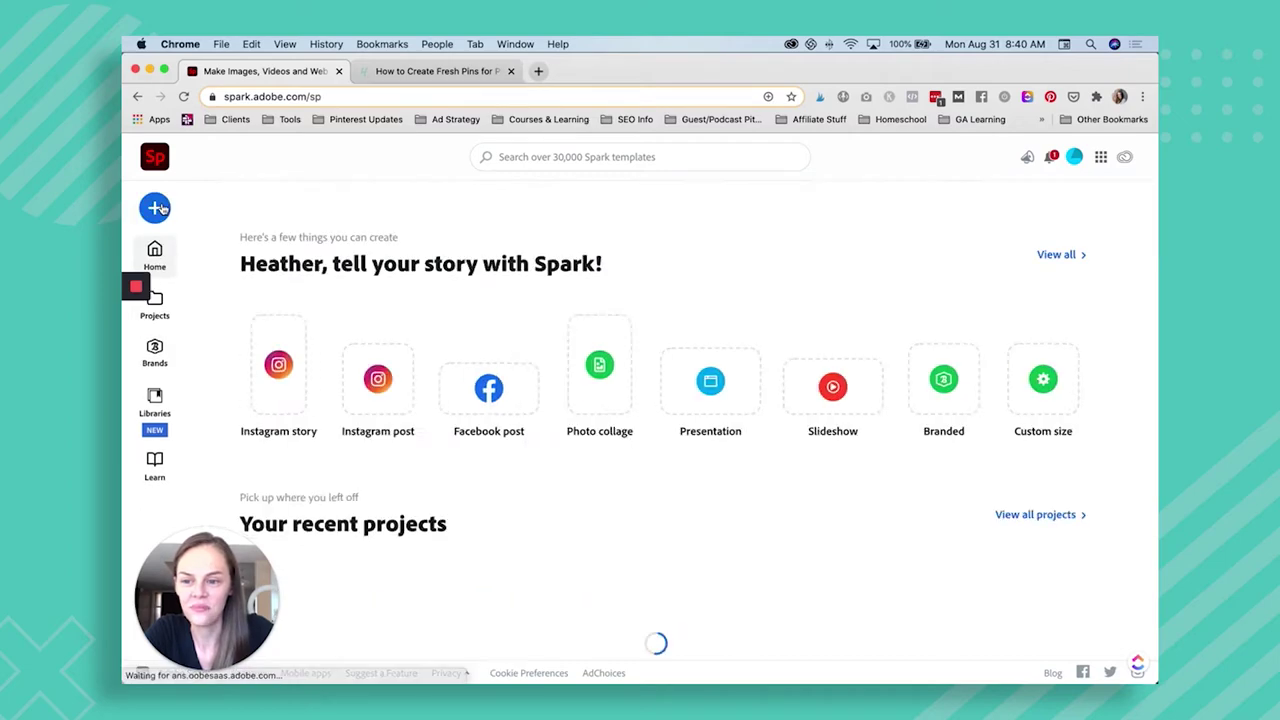
pyautogui.click(156, 209)
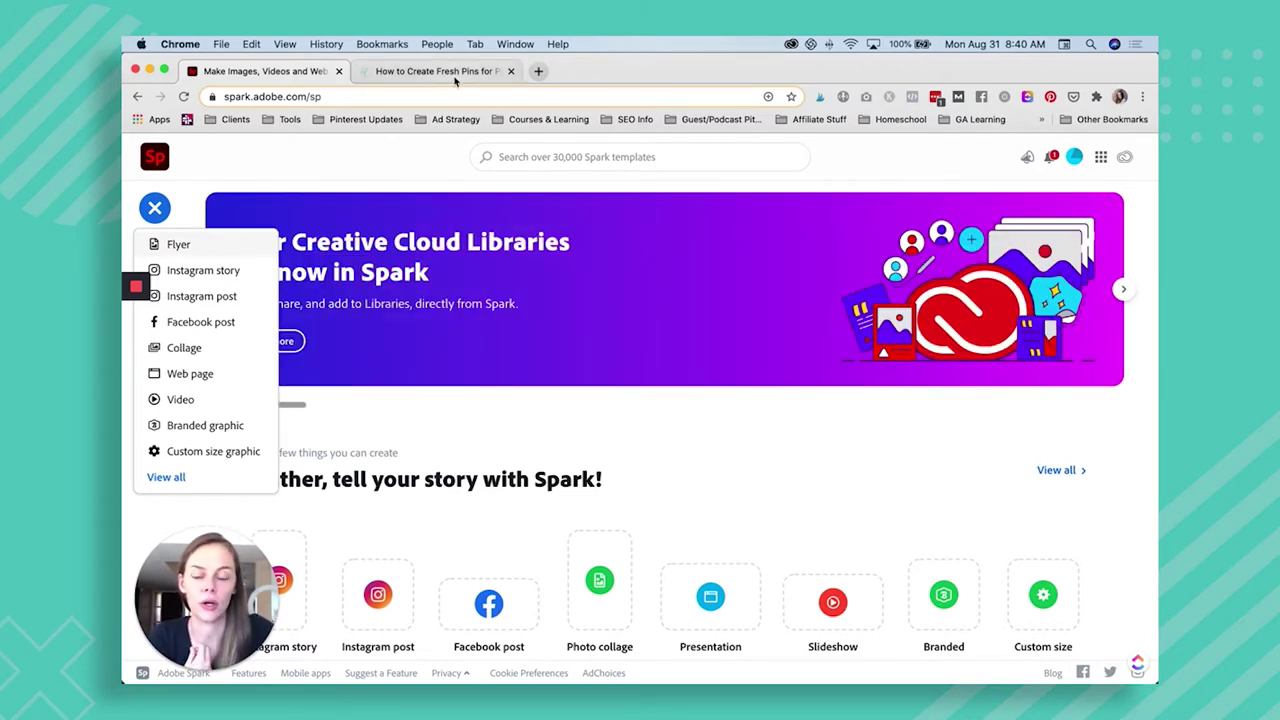
pyautogui.click(437, 71)
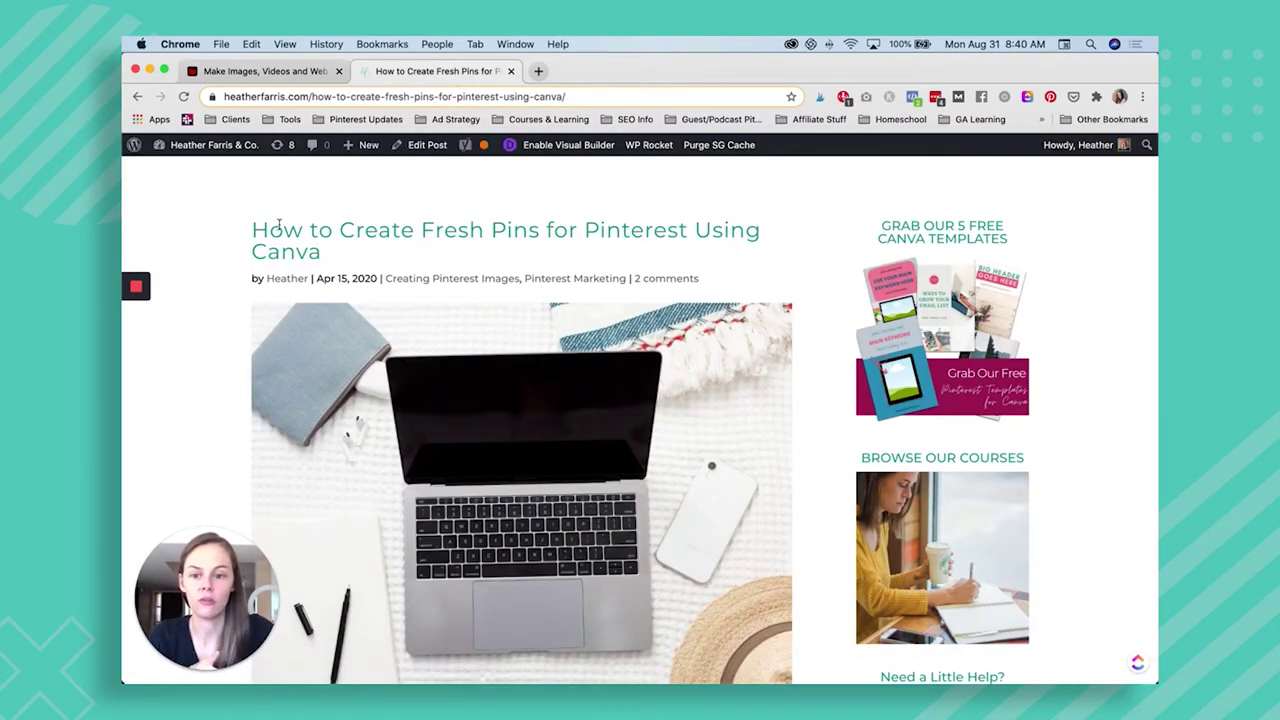
pyautogui.moveTo(251, 229); pyautogui.dragTo(374, 258)
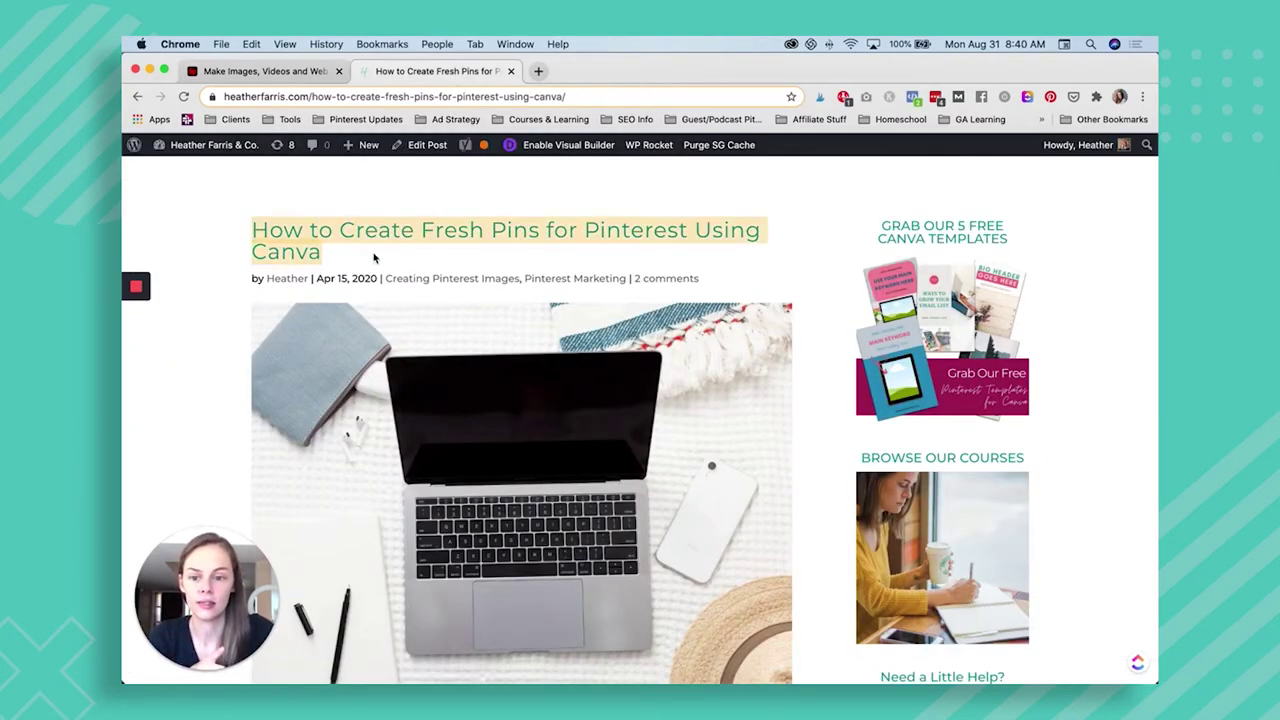
pyautogui.click(263, 72)
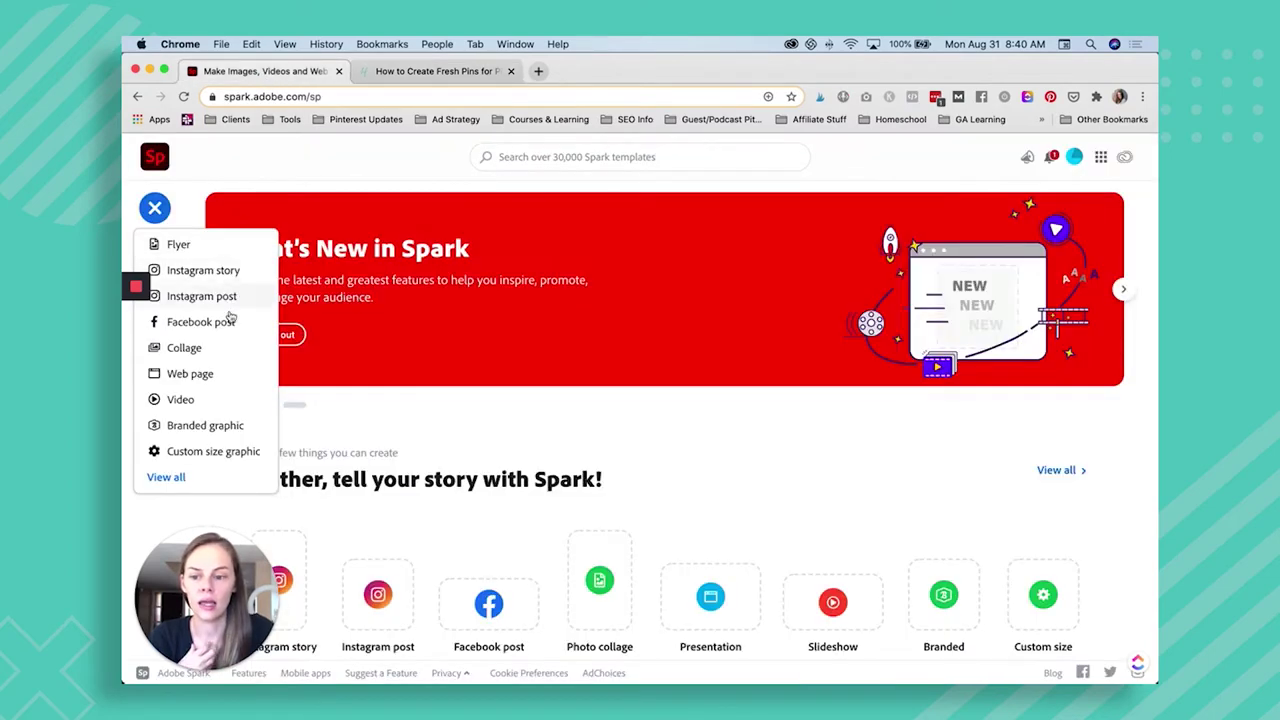
pyautogui.click(557, 450)
pyautogui.scroll(-2, 557, 452)
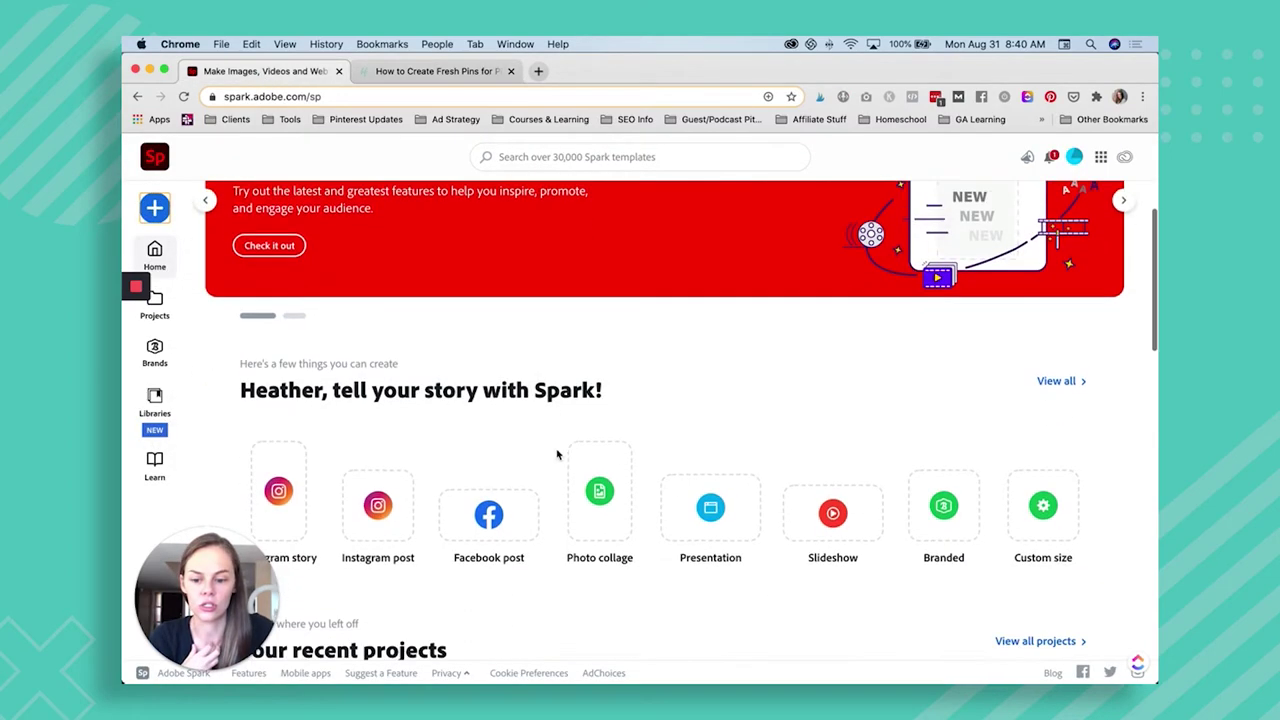
pyautogui.click(1072, 345)
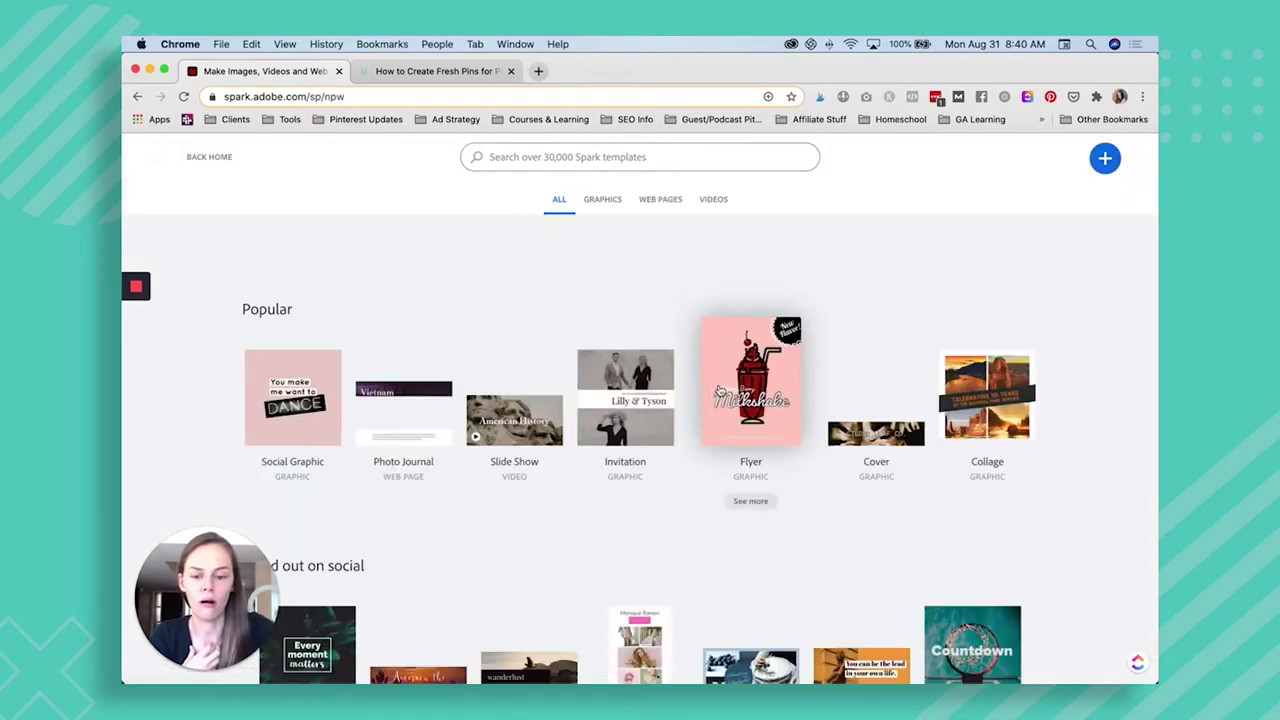
# - Start a Pinterest Post project and preview the Cleaners Guide template
pyautogui.scroll(-5, 620, 400)
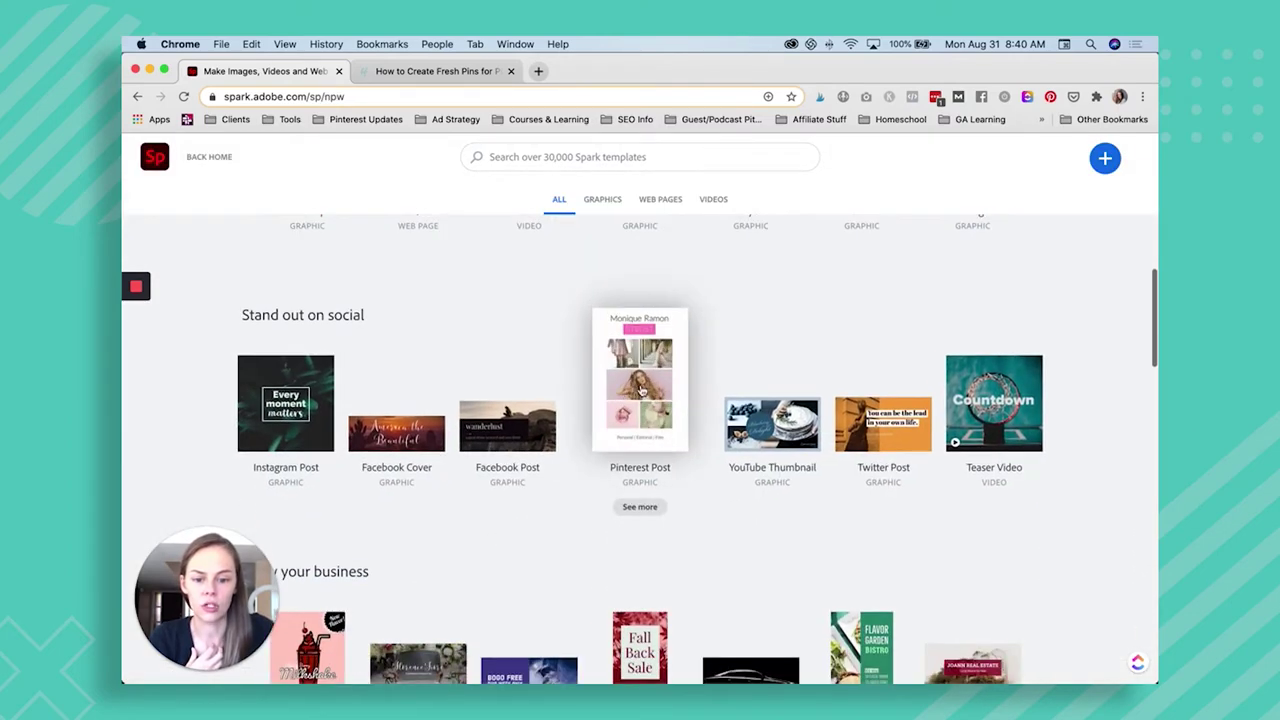
pyautogui.click(641, 393)
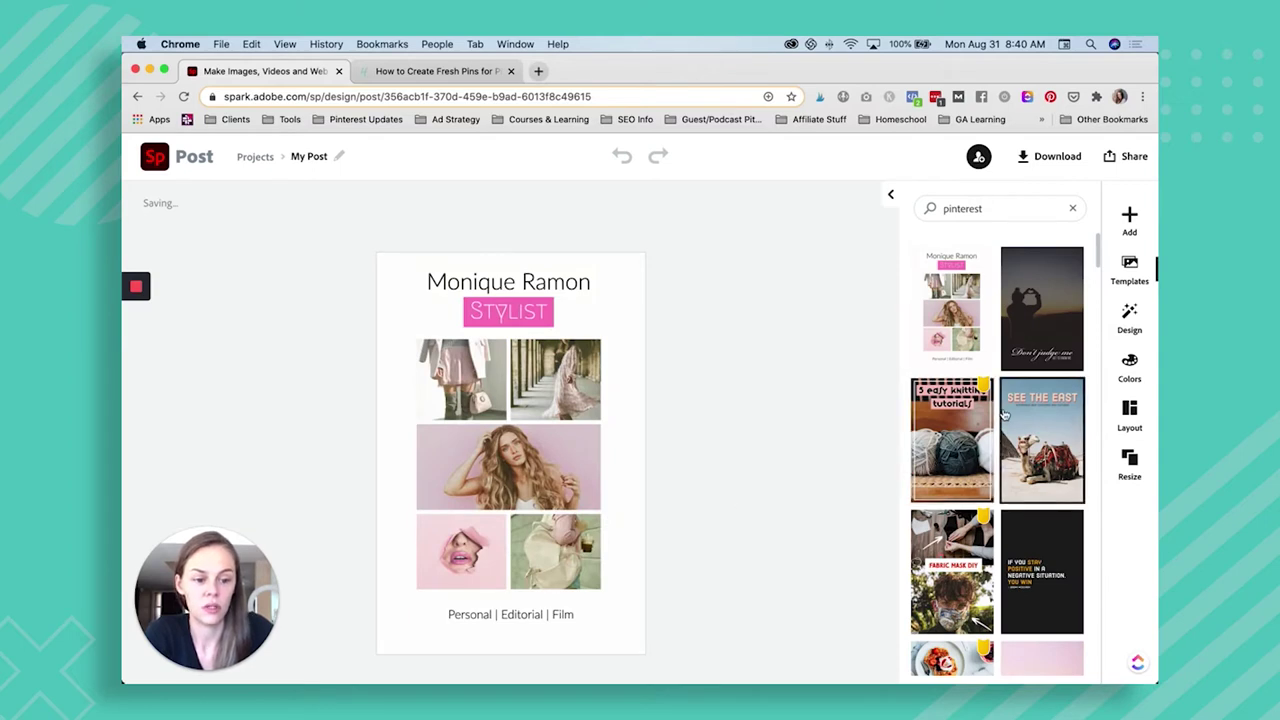
pyautogui.scroll(-4, 1004, 413)
pyautogui.scroll(-2, 1004, 413)
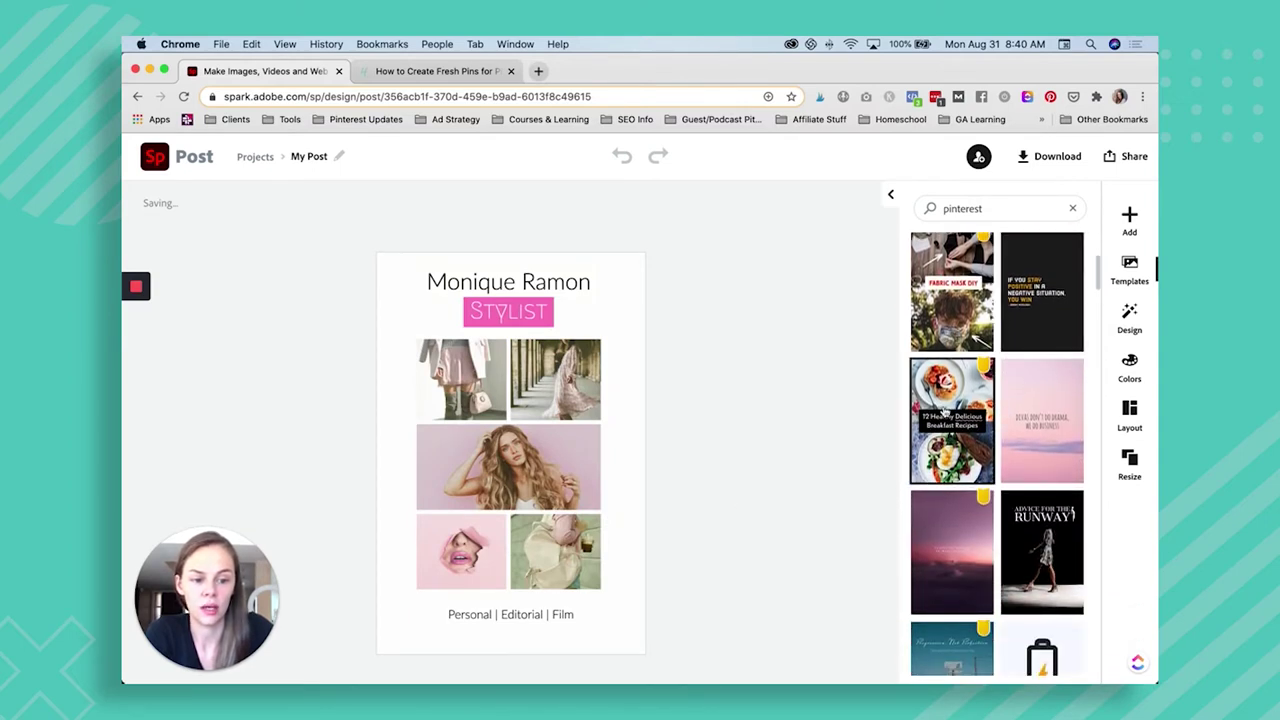
pyautogui.scroll(-3, 950, 413)
pyautogui.scroll(-7, 944, 411)
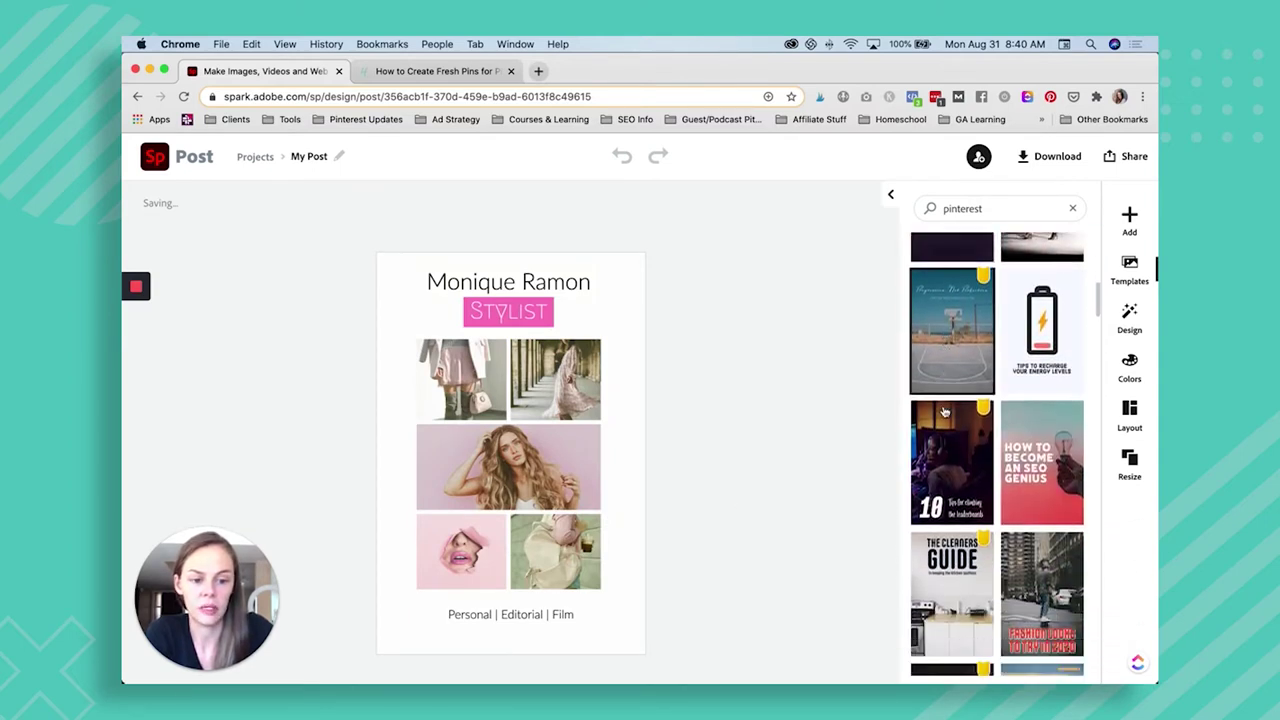
pyautogui.scroll(2, 944, 411)
pyautogui.scroll(-3, 944, 411)
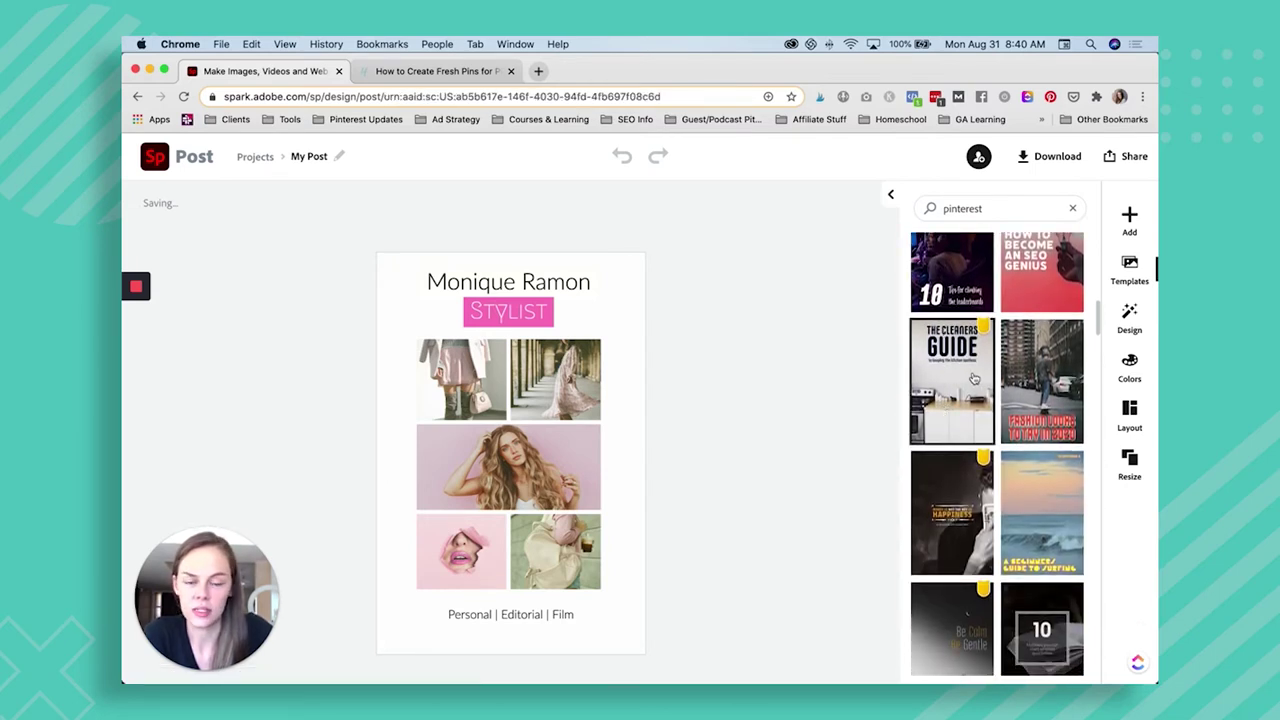
pyautogui.click(948, 375)
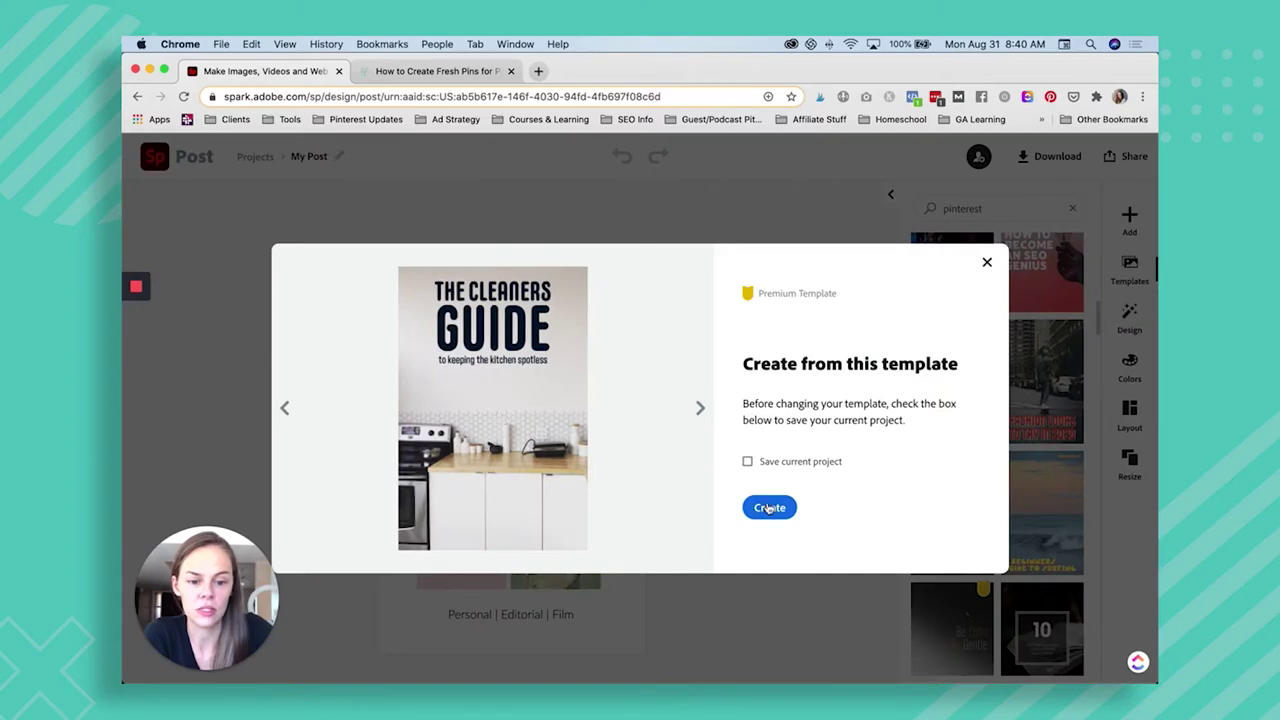
# - Create the pin from the Cleaners Guide template
pyautogui.click(768, 508)
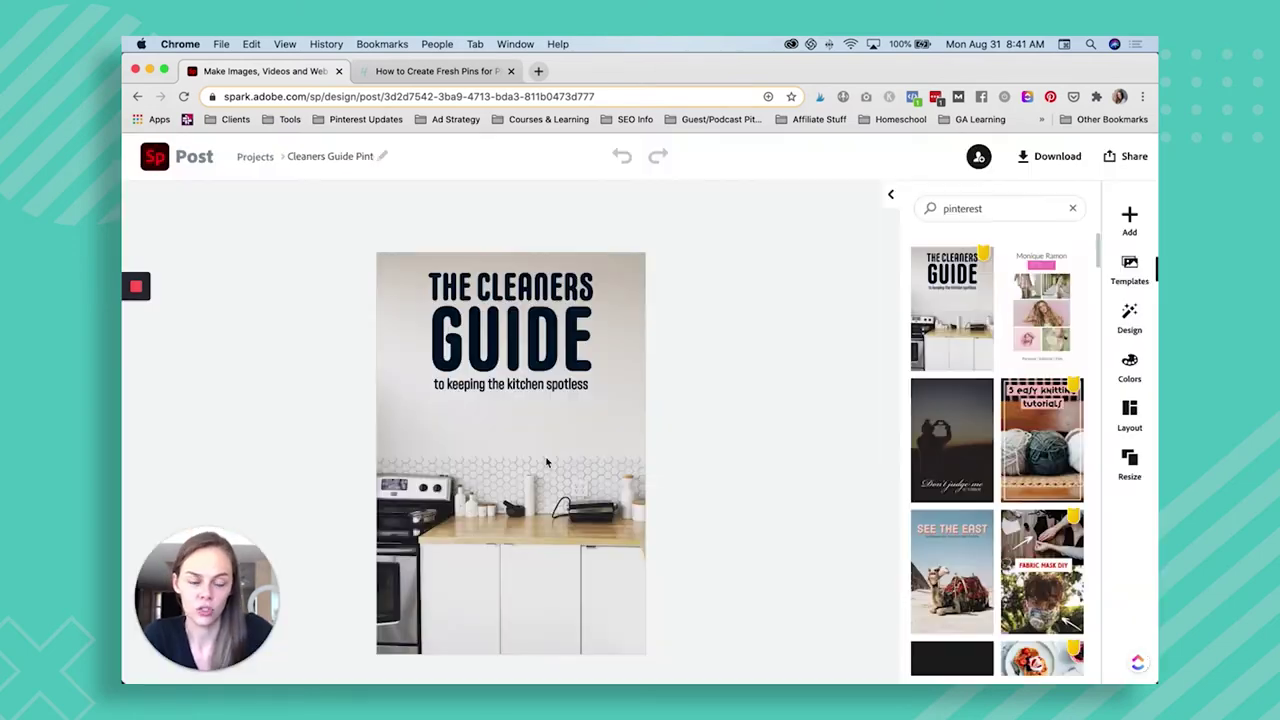
# - Search free photos for 'Tidy' to replace the kitchen photo
pyautogui.click(577, 495)
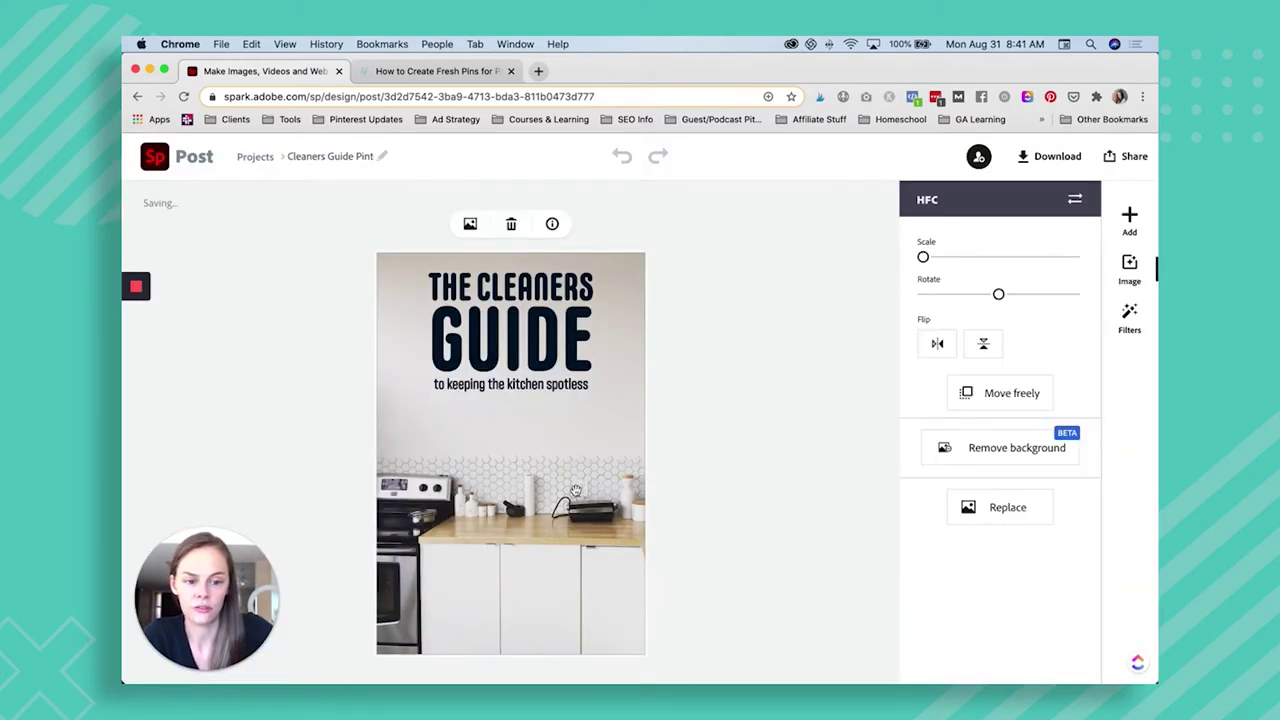
pyautogui.click(1000, 508)
pyautogui.write('Tidy')
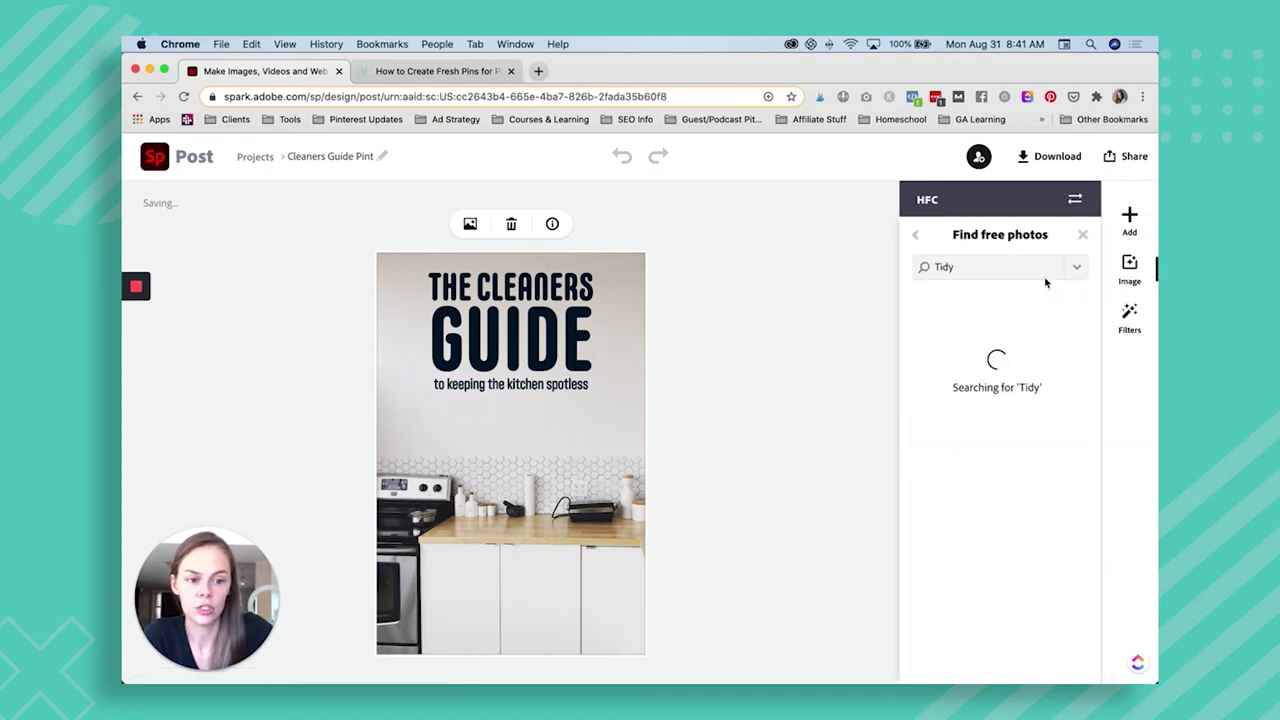
# - Upload the pale yellow photo from Downloads and place it to move freely
pyautogui.click(1130, 222)
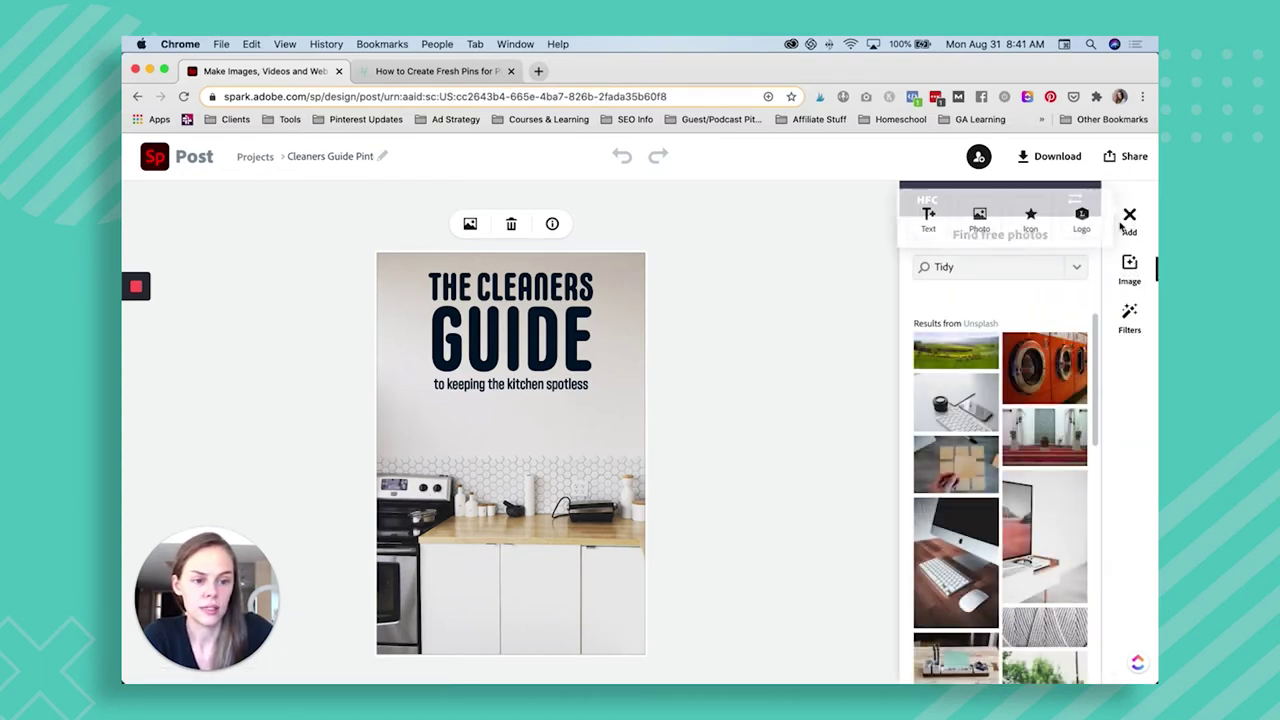
pyautogui.click(975, 212)
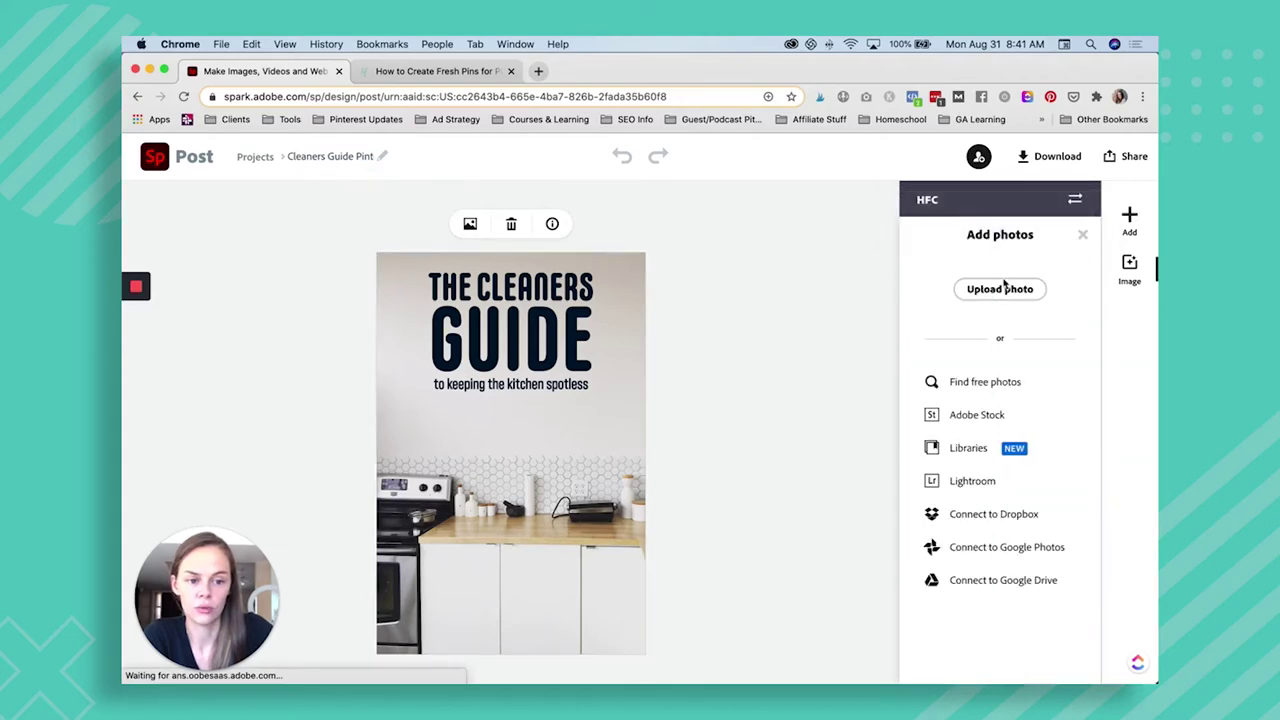
pyautogui.click(1004, 288)
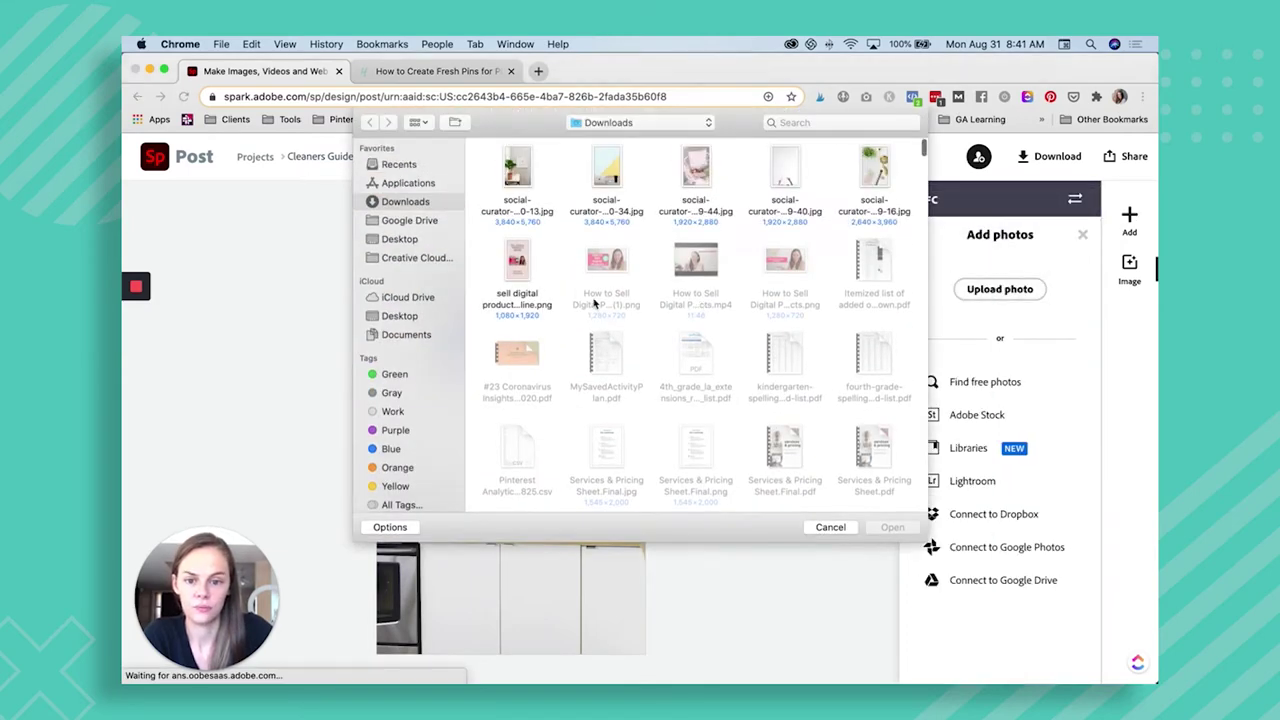
pyautogui.click(609, 172)
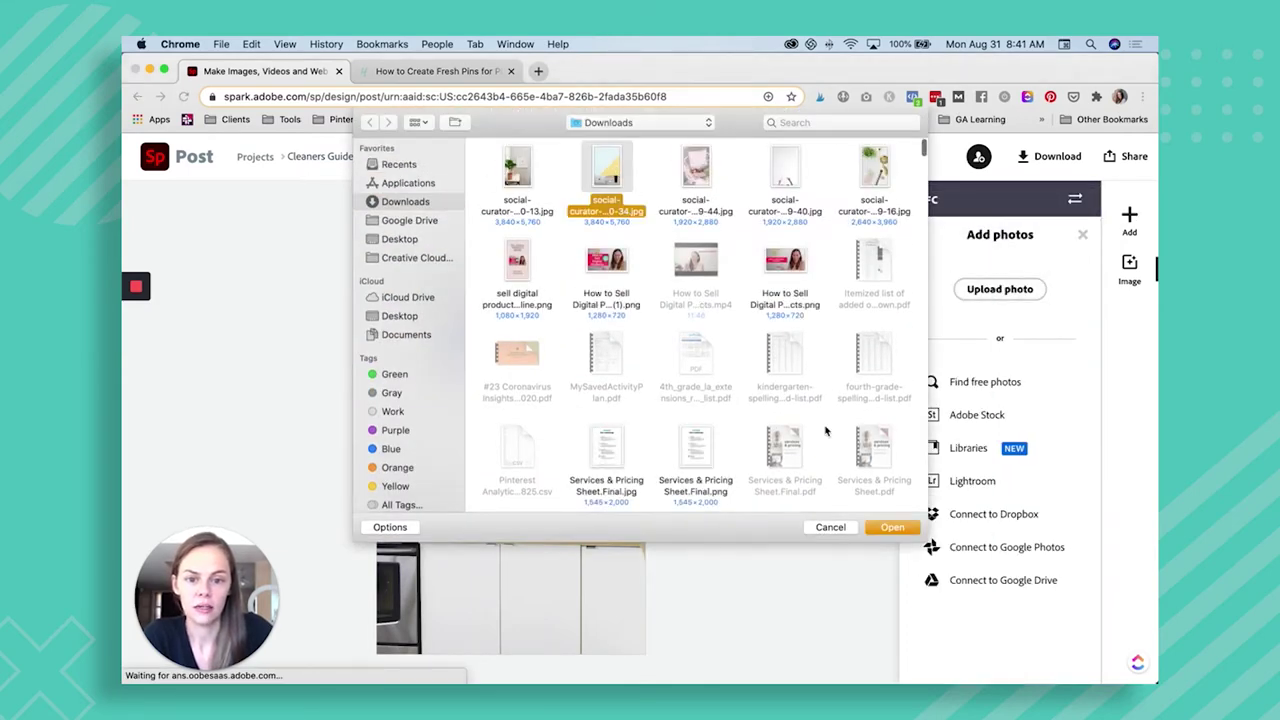
pyautogui.click(893, 527)
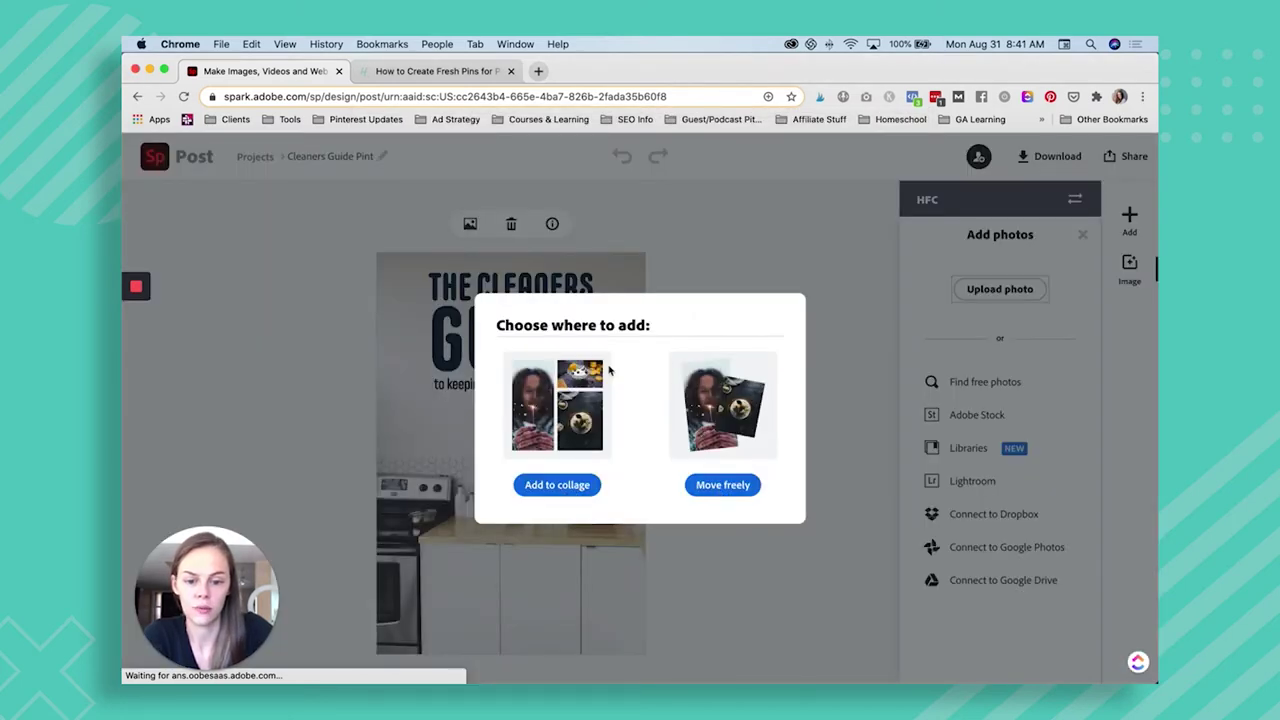
pyautogui.click(735, 482)
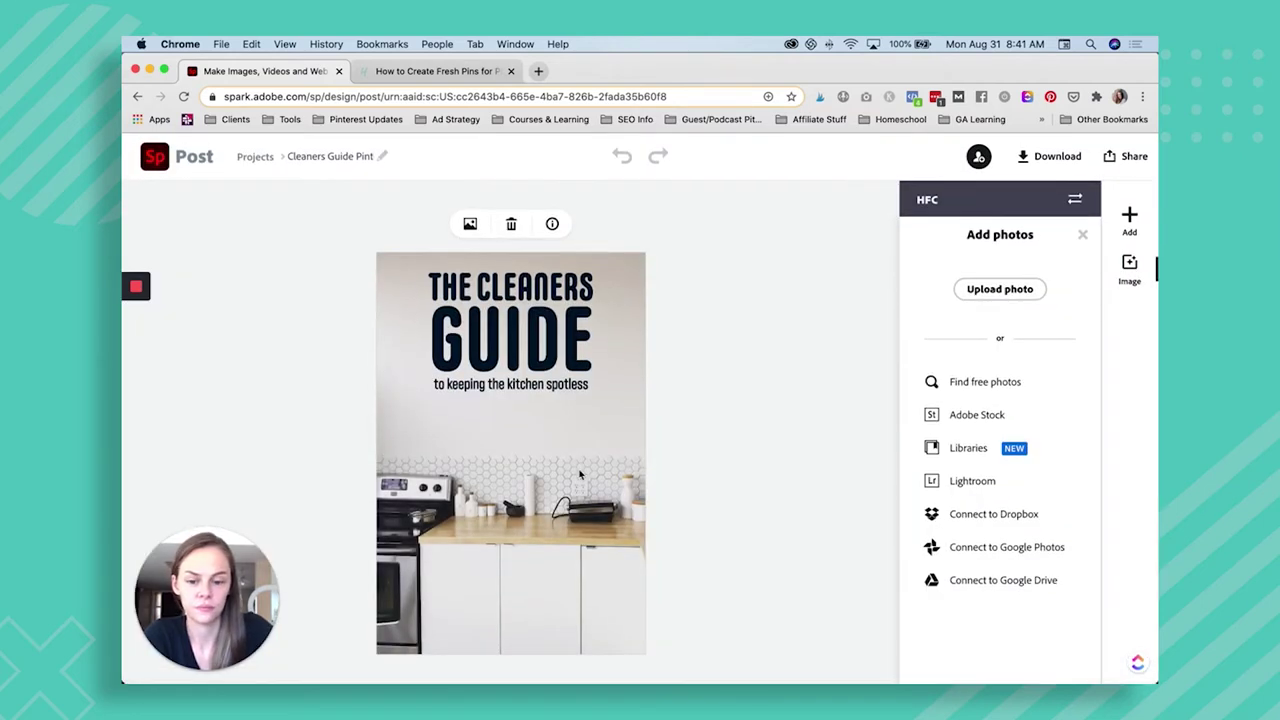
# - Delete the kitchen photo, undo the deletion, and browse free stock photos
pyautogui.click(537, 480)
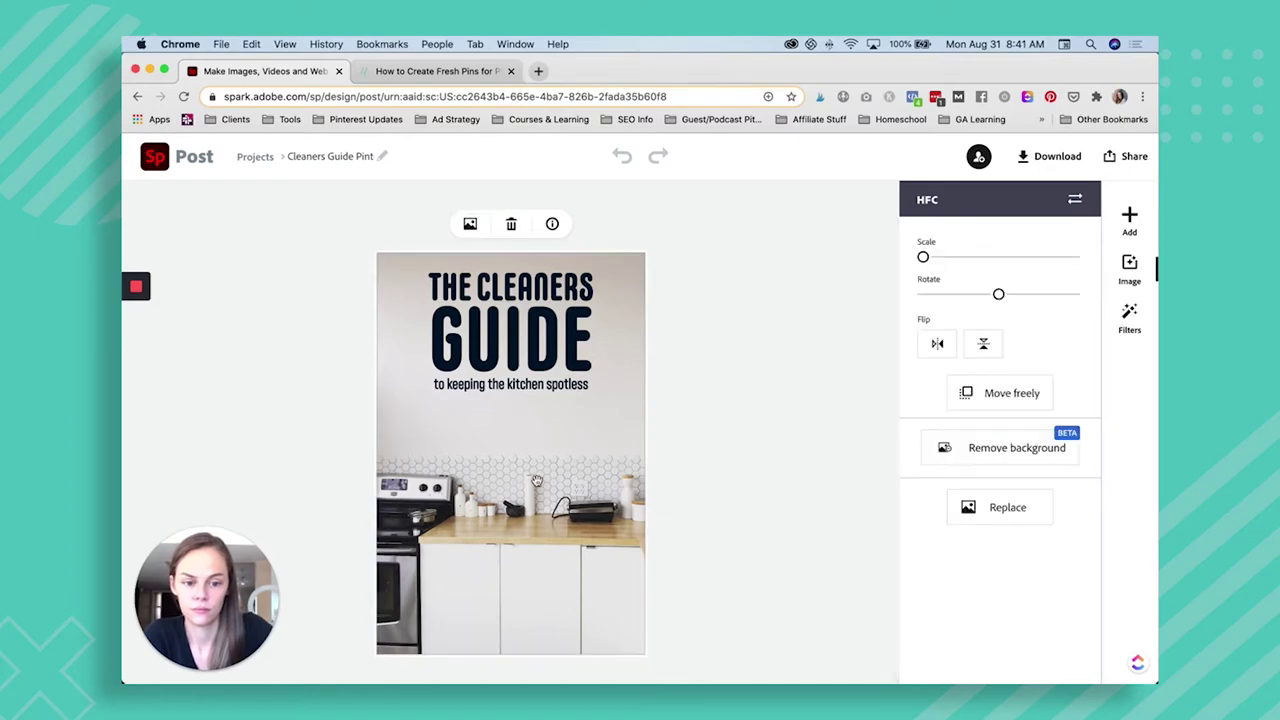
pyautogui.press('Delete')
pyautogui.click(540, 518)
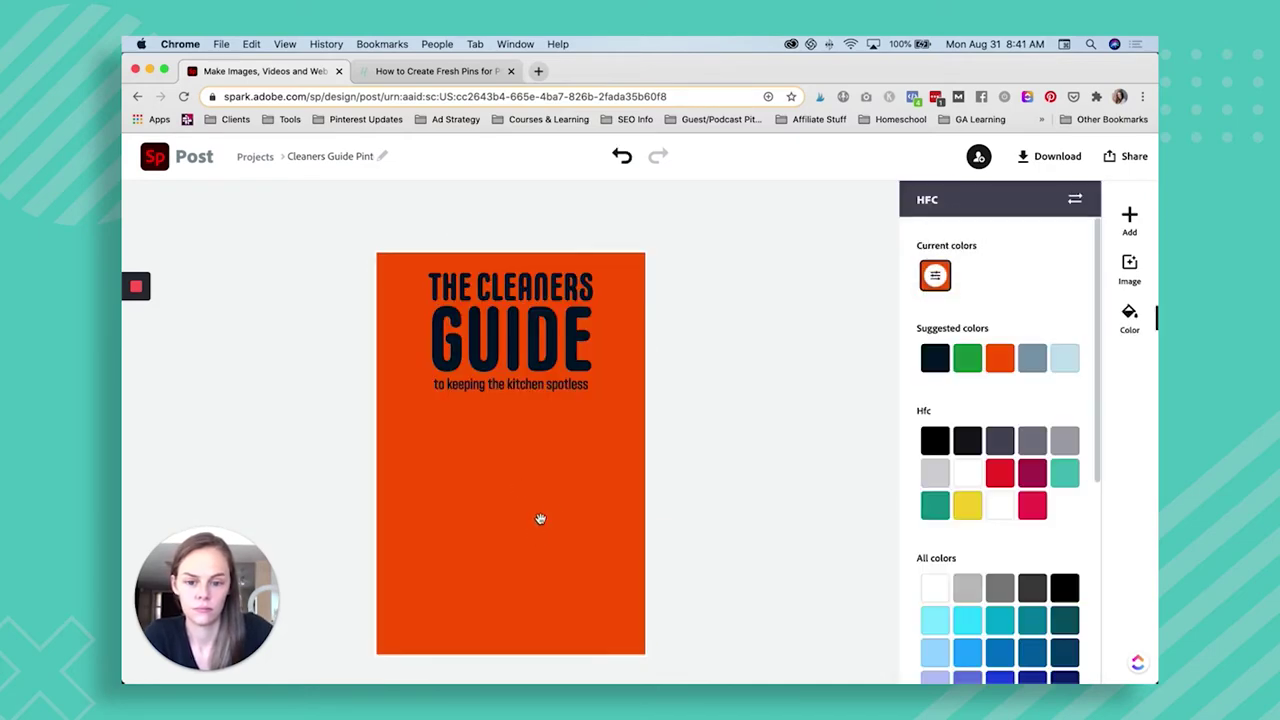
pyautogui.press('super+z')
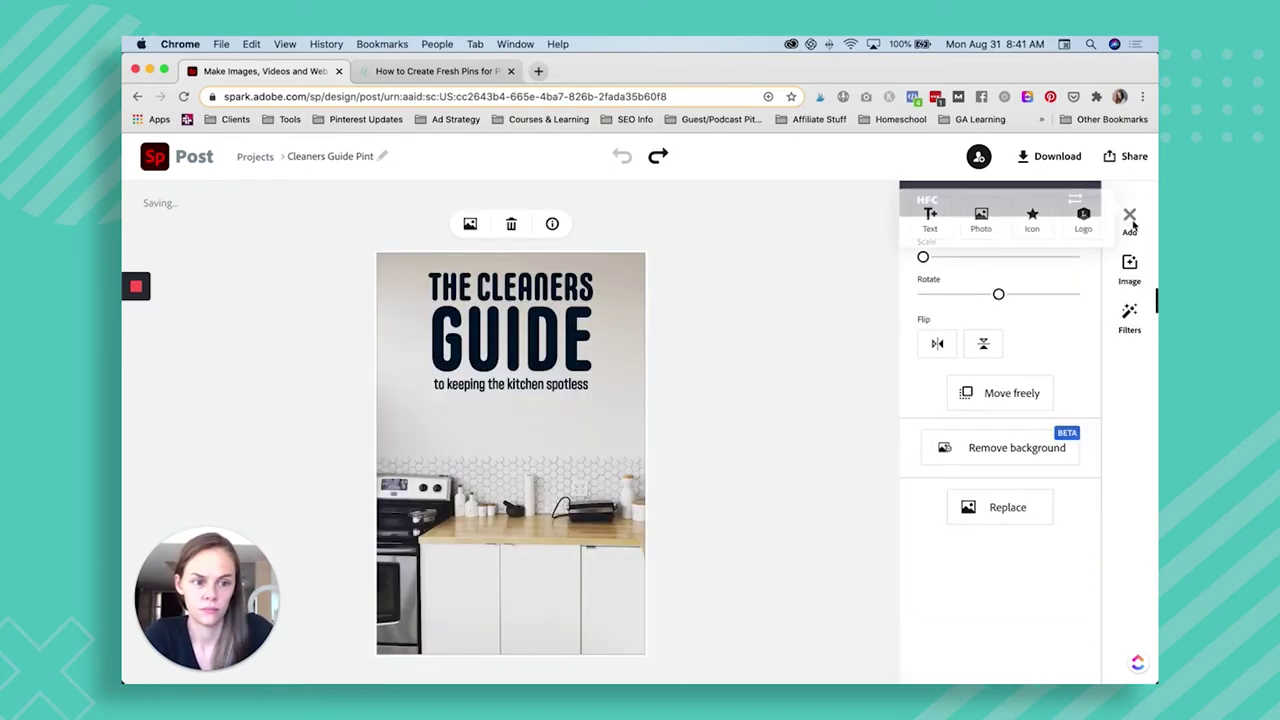
pyautogui.click(470, 223)
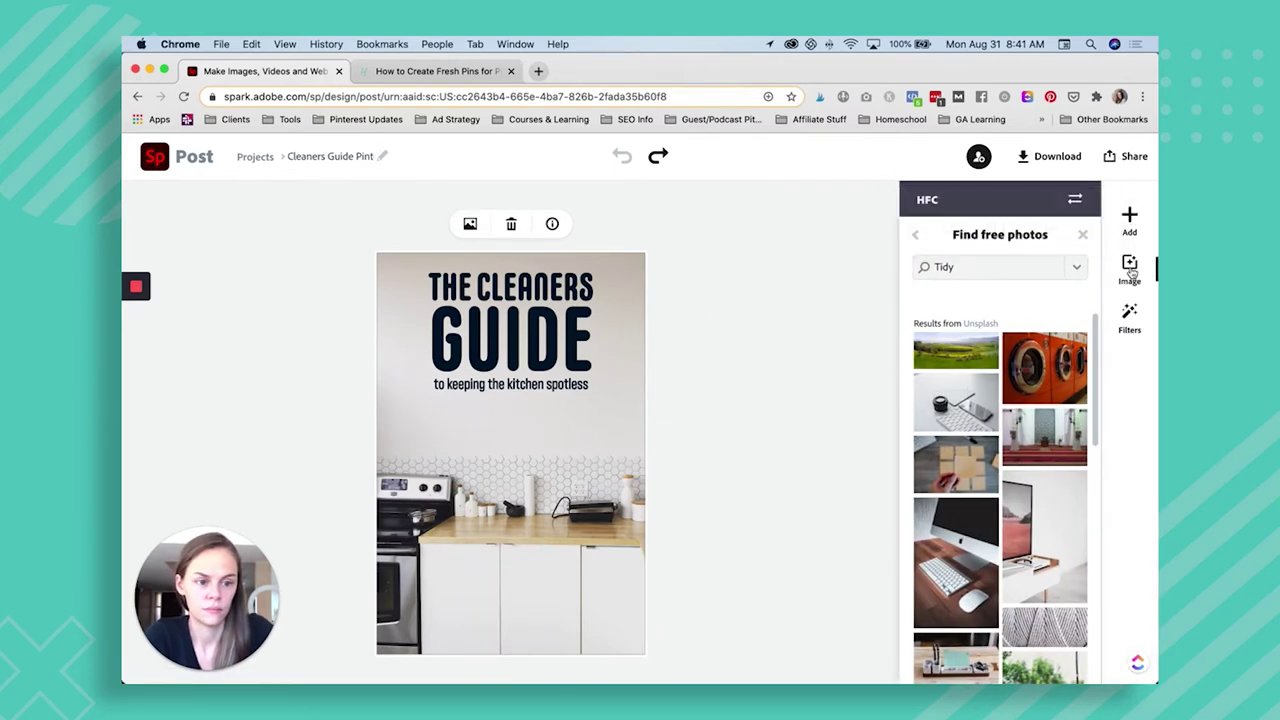
# - Upload the wall photo into the collage; background removal fails with an error
pyautogui.click(972, 214)
pyautogui.click(975, 290)
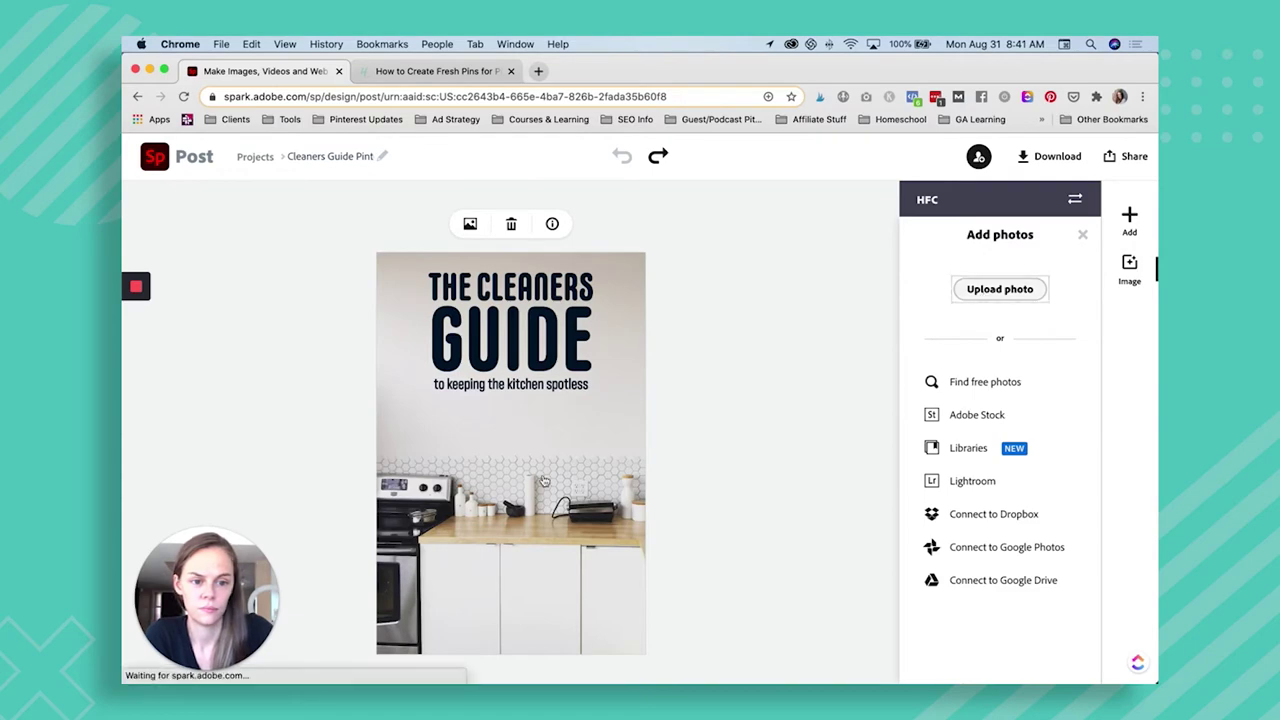
pyautogui.click(900, 528)
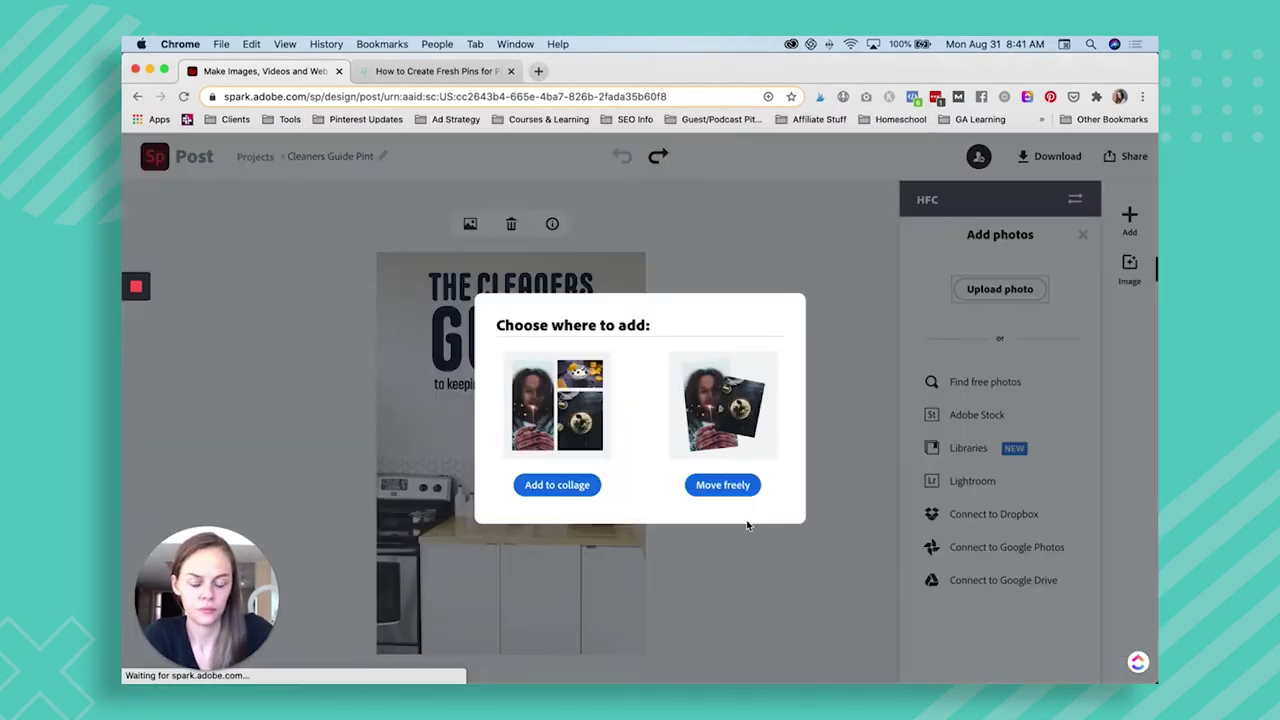
pyautogui.click(551, 486)
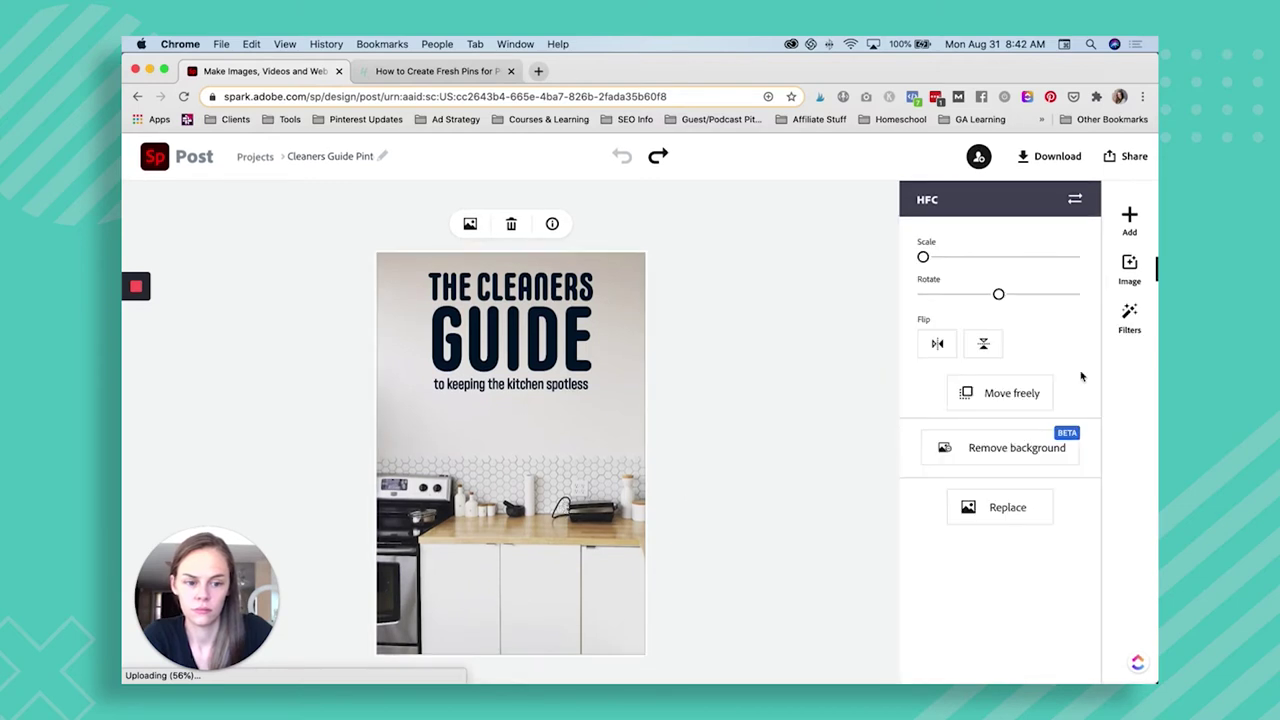
pyautogui.click(989, 450)
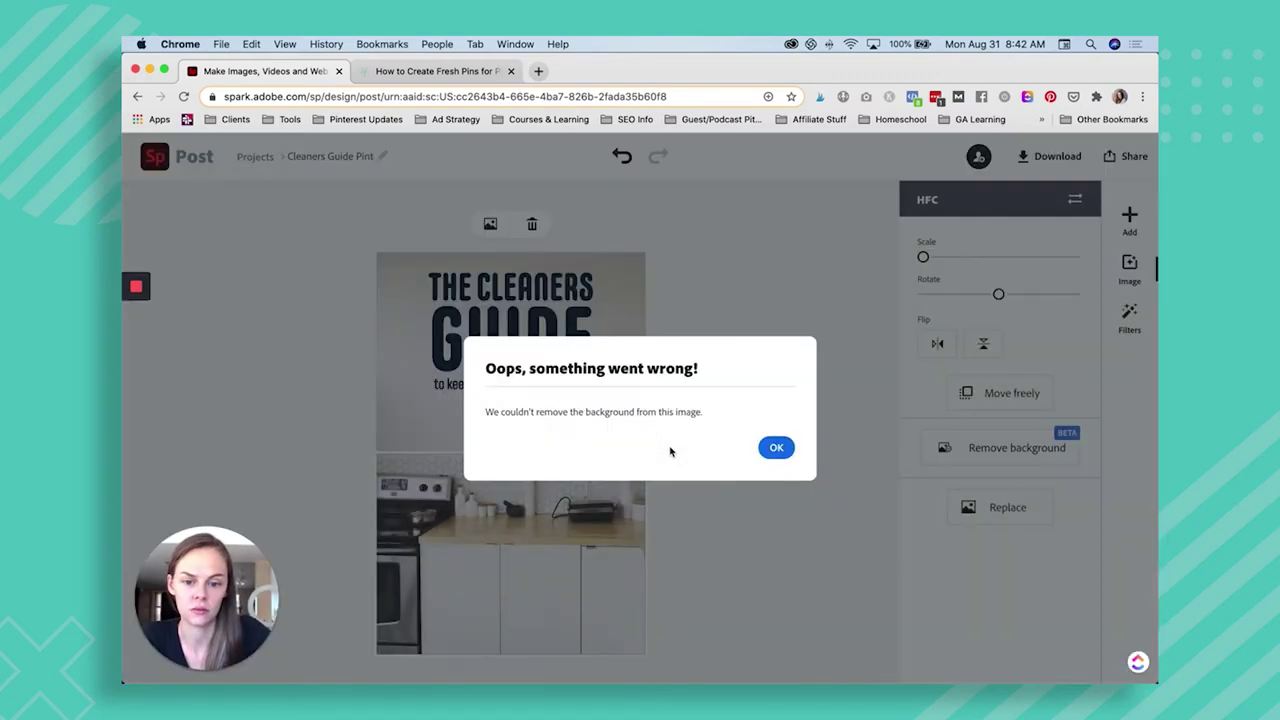
pyautogui.click(790, 447)
# - Reposition and scale the photo so the wall and laptop show
pyautogui.moveTo(513, 458); pyautogui.dragTo(518, 264)
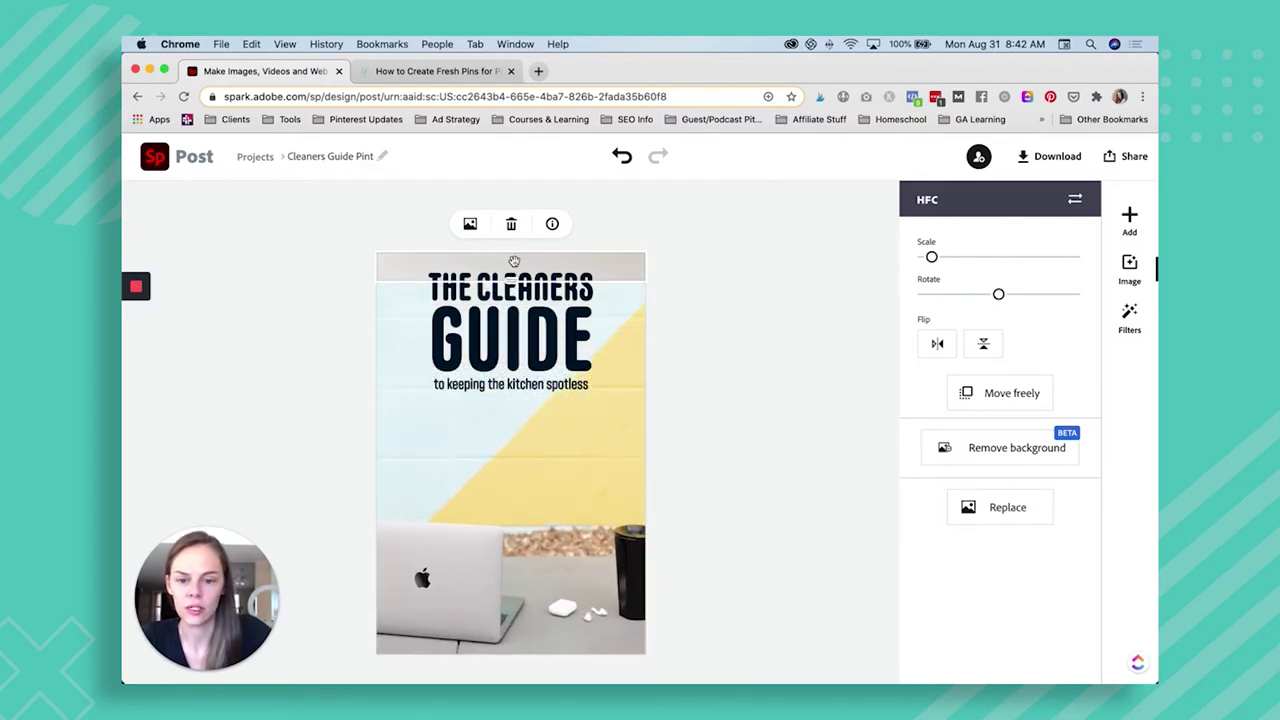
pyautogui.click(690, 325)
pyautogui.click(621, 263)
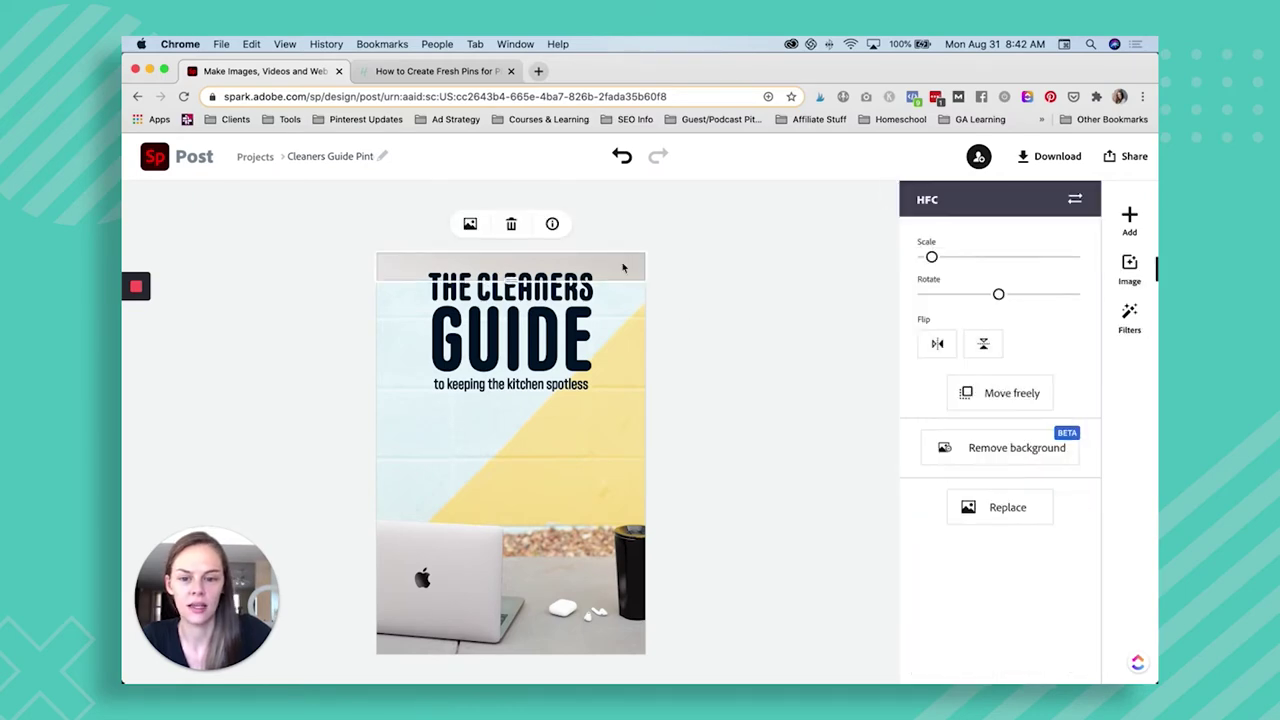
pyautogui.click(622, 267)
pyautogui.click(620, 310)
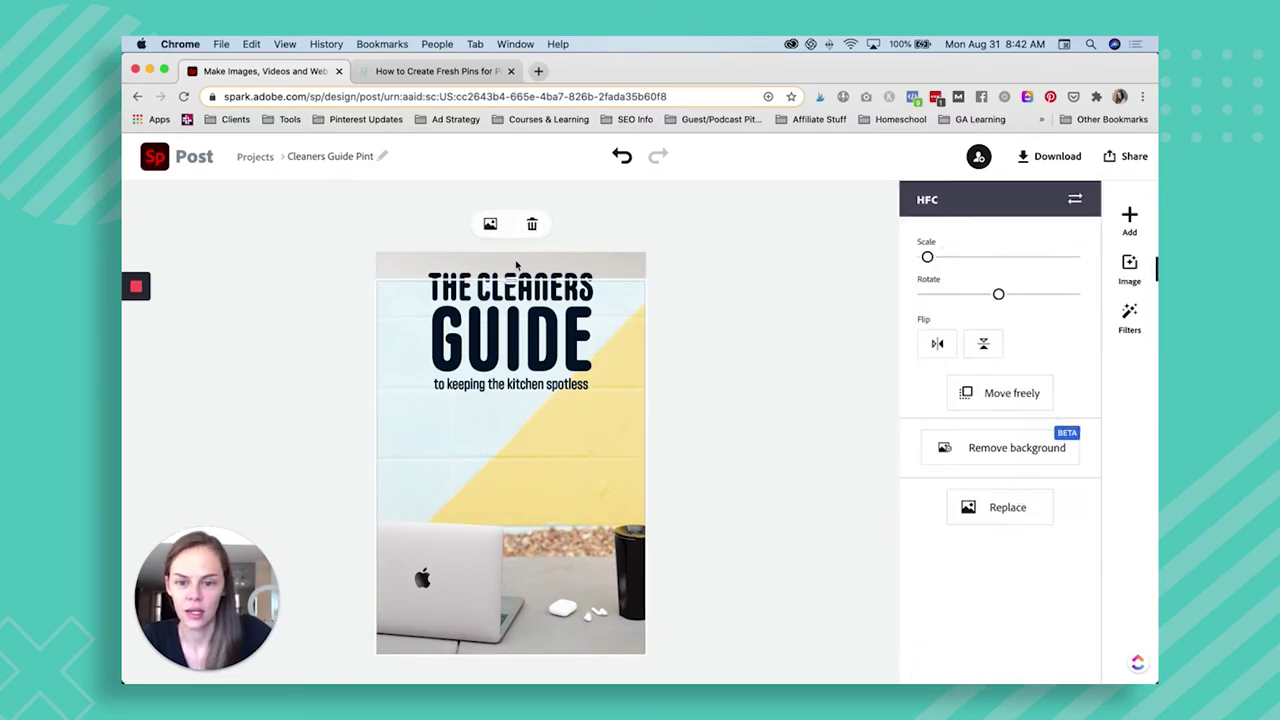
pyautogui.moveTo(561, 463); pyautogui.dragTo(555, 492)
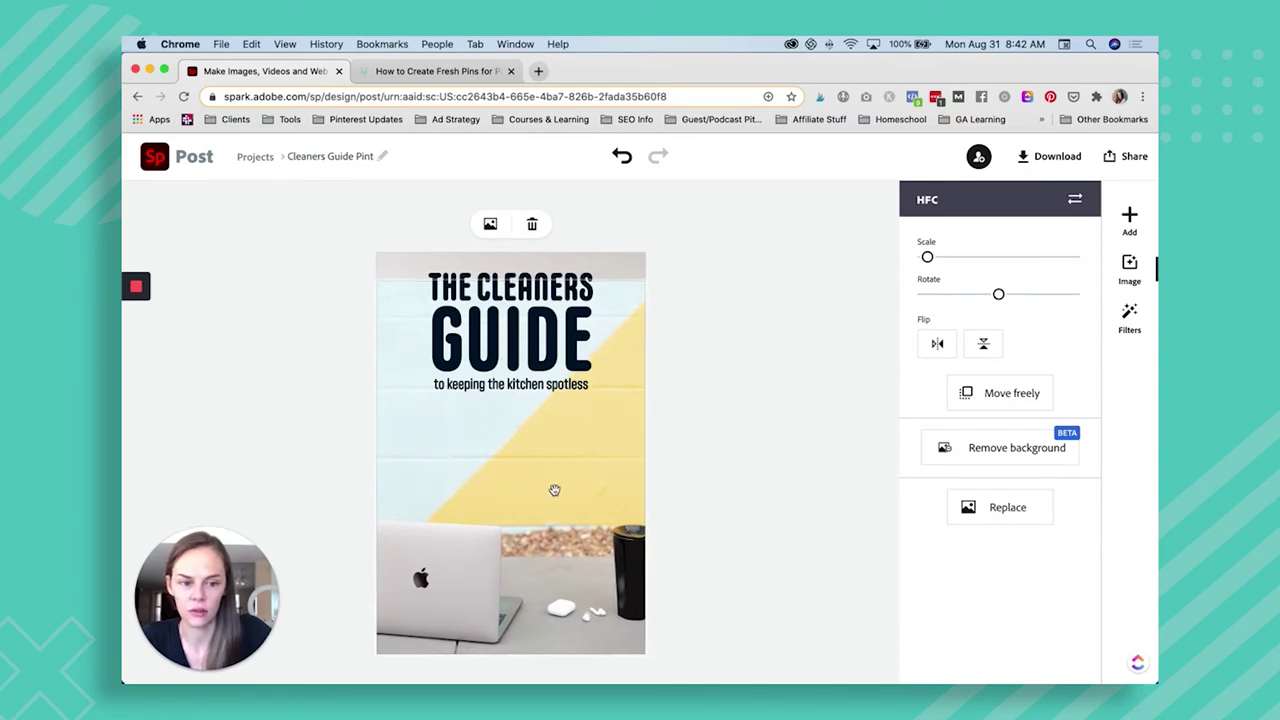
pyautogui.moveTo(926, 257); pyautogui.dragTo(921, 257)
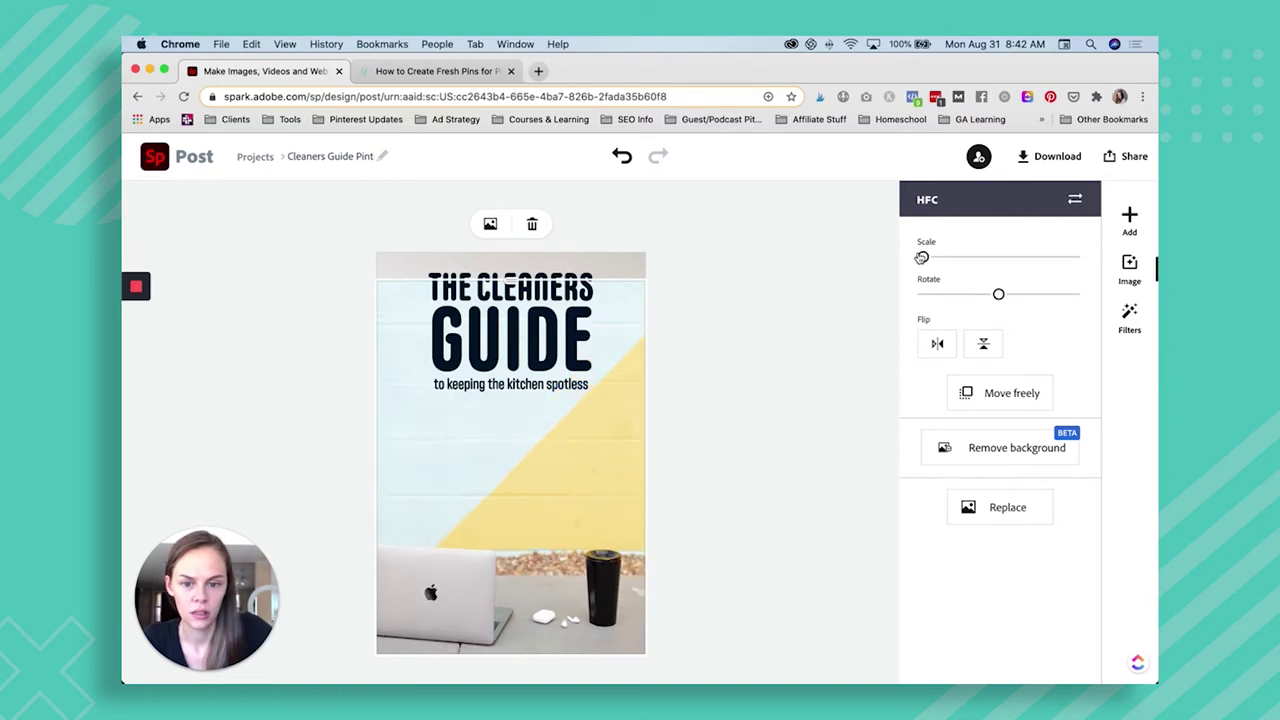
# - Delete the leftover image content, keeping the wall photo as background
pyautogui.doubleClick(581, 399)
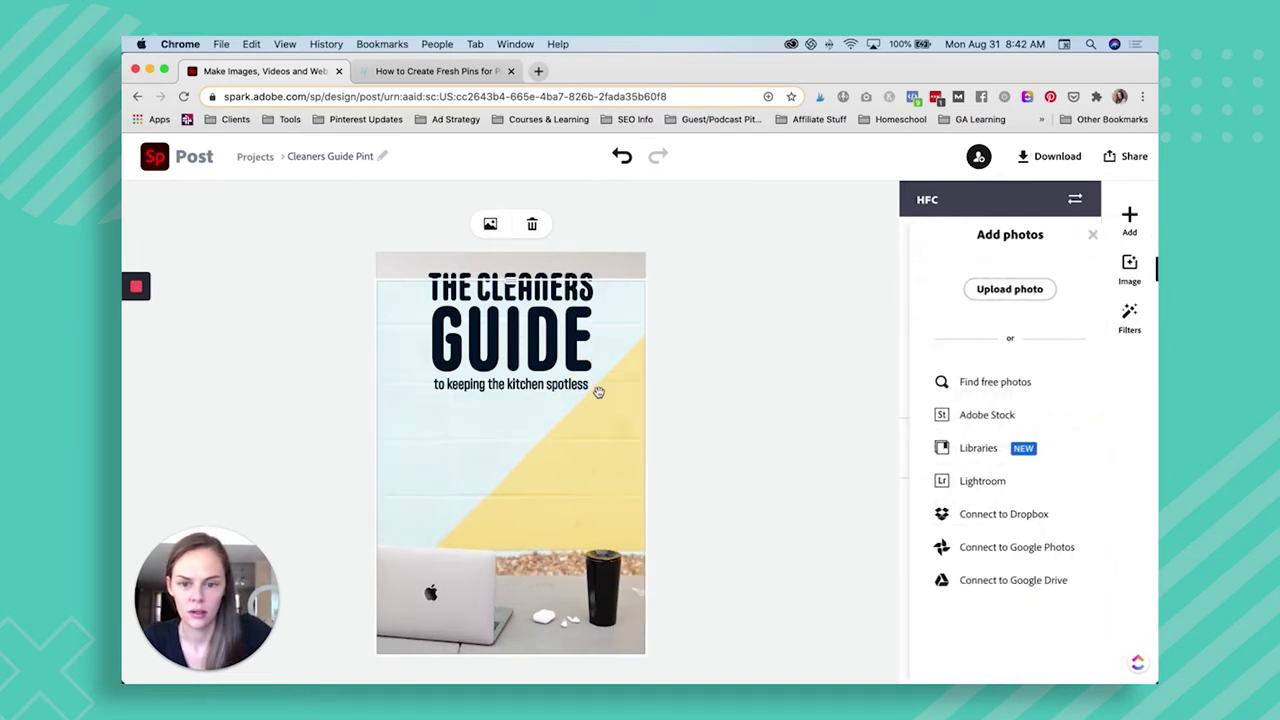
pyautogui.click(707, 411)
pyautogui.click(557, 414)
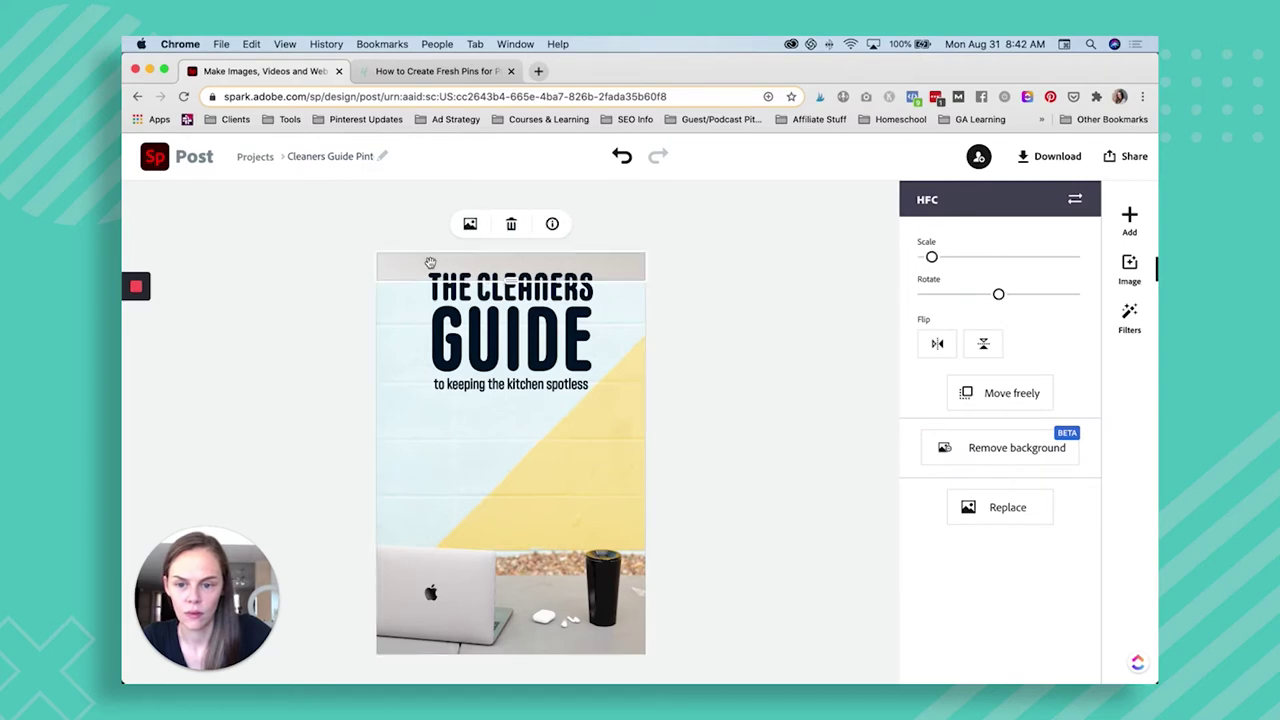
pyautogui.click(513, 224)
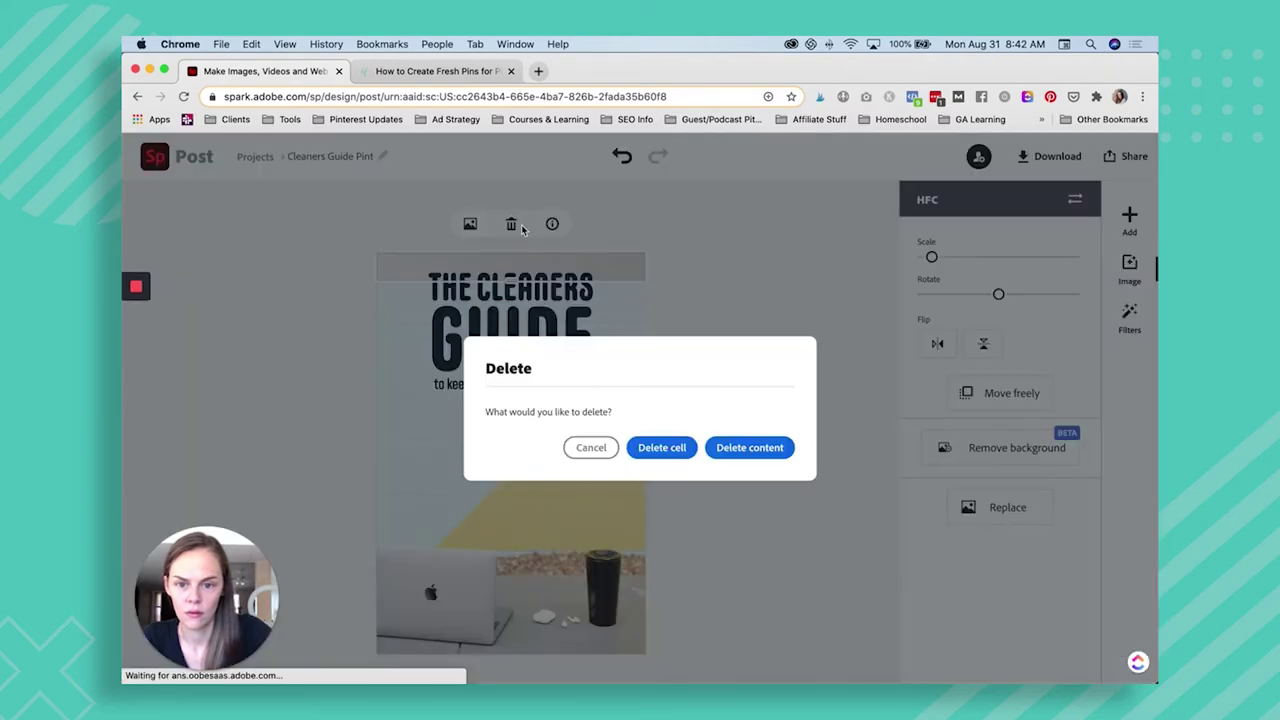
pyautogui.click(718, 459)
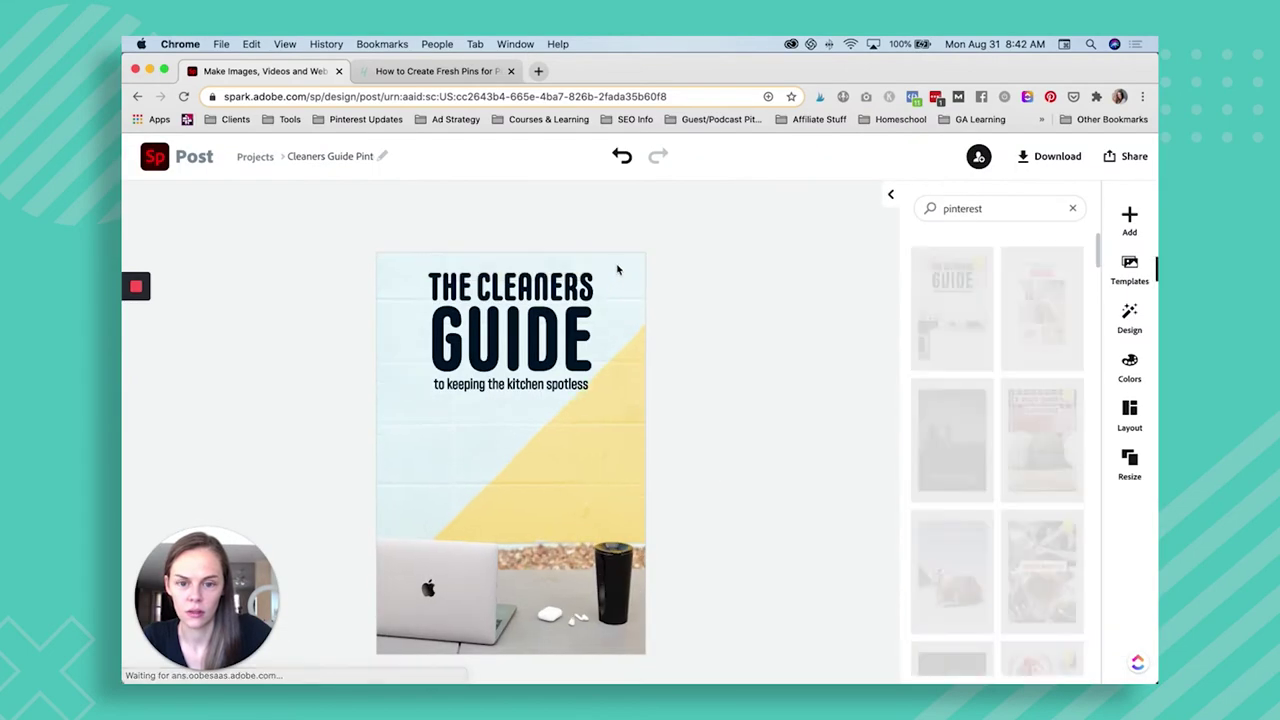
pyautogui.click(617, 269)
# - Change the title's font from CarlMarx-Bold to PT Sans Regular
pyautogui.click(766, 316)
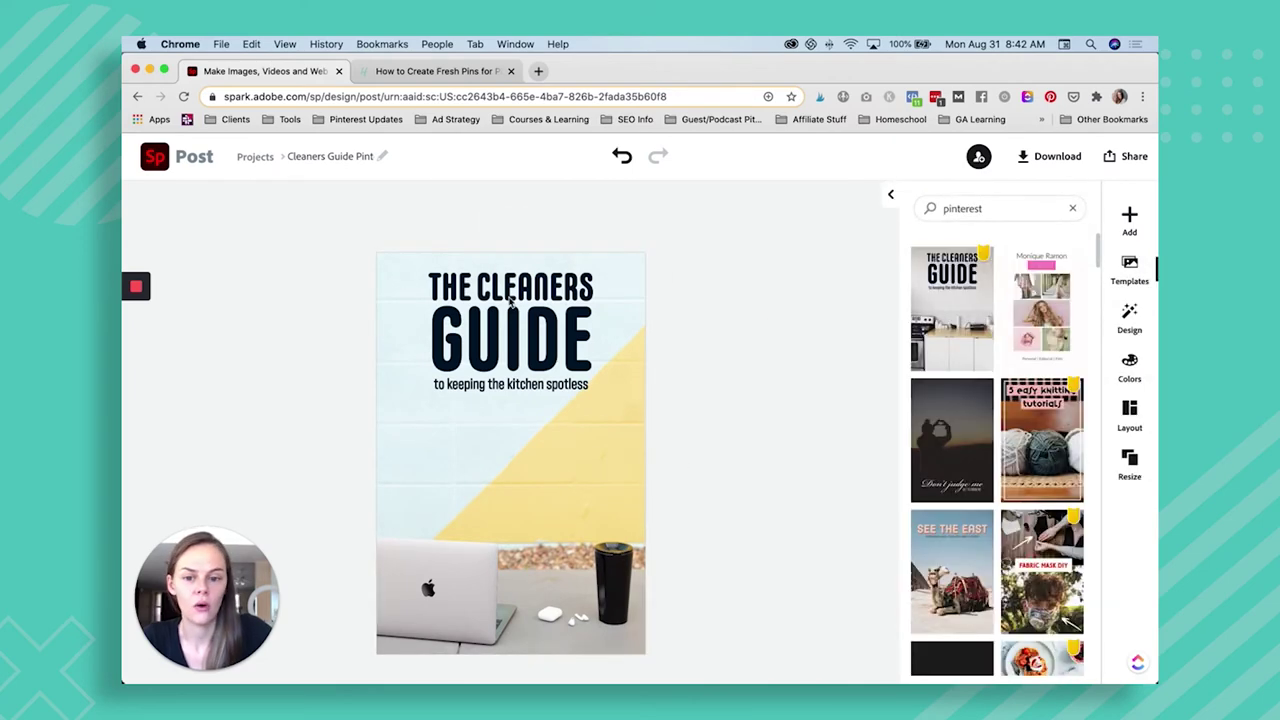
pyautogui.click(552, 321)
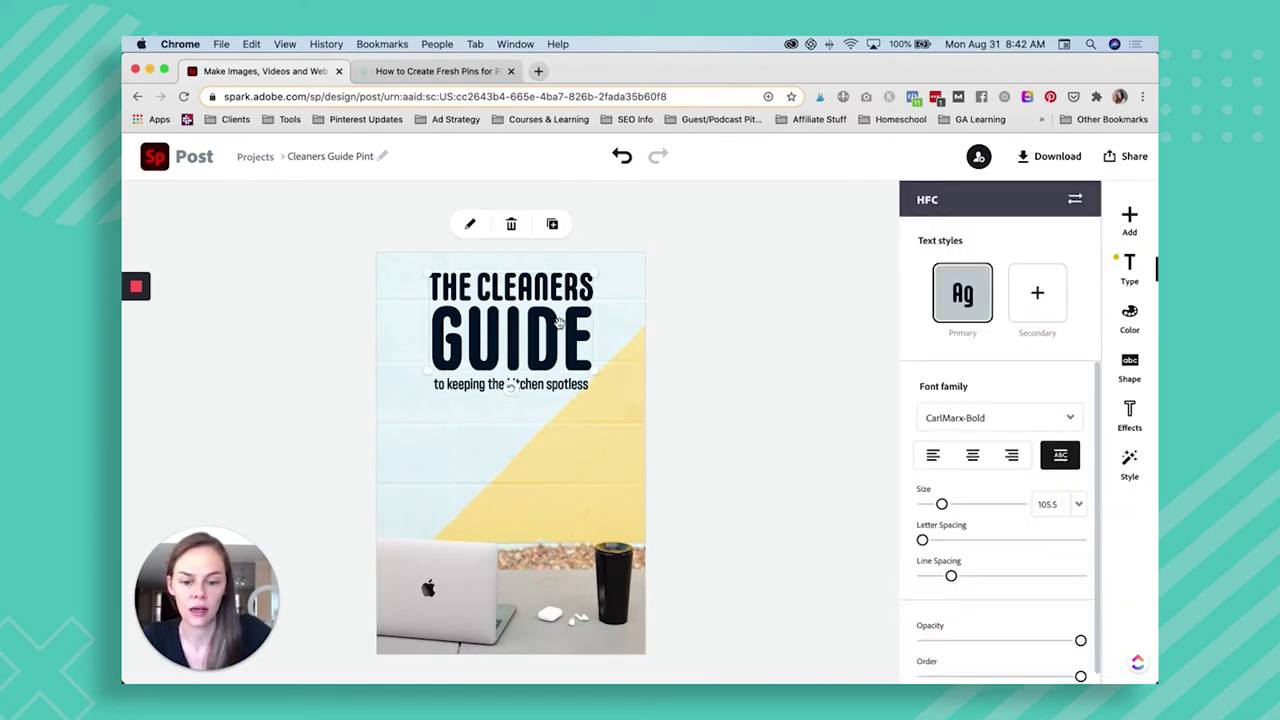
pyautogui.click(1020, 419)
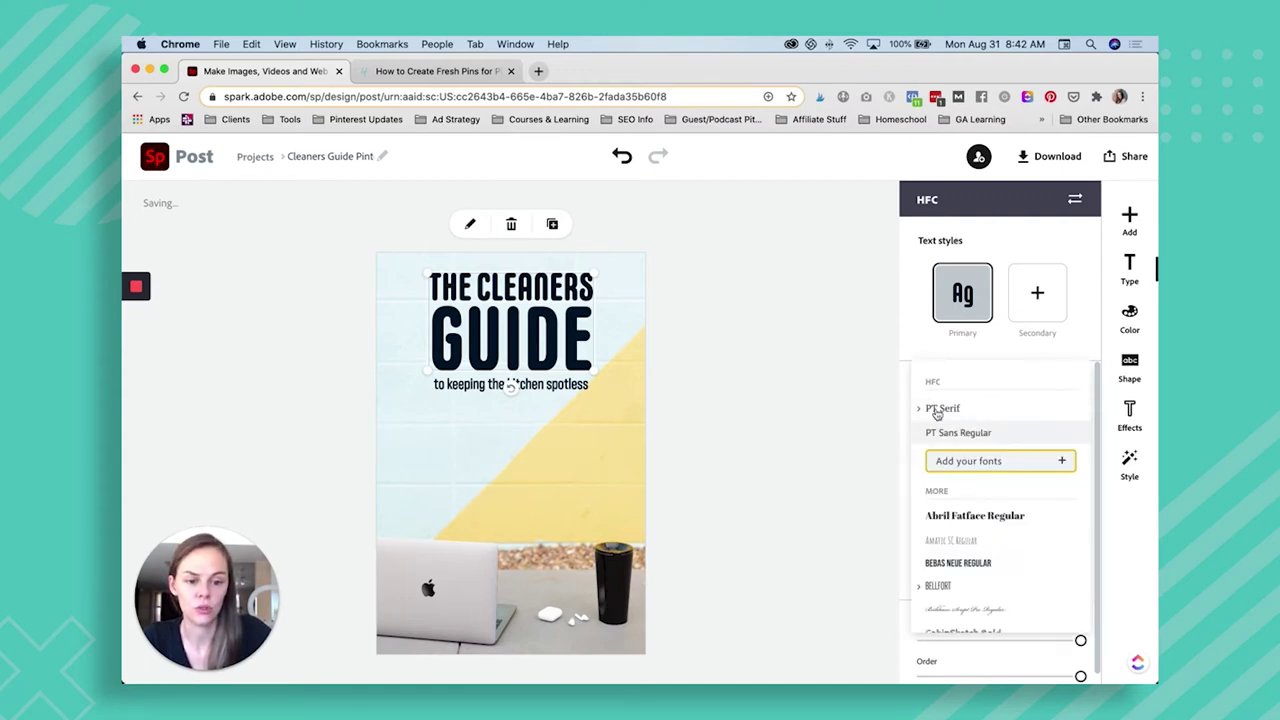
pyautogui.click(960, 433)
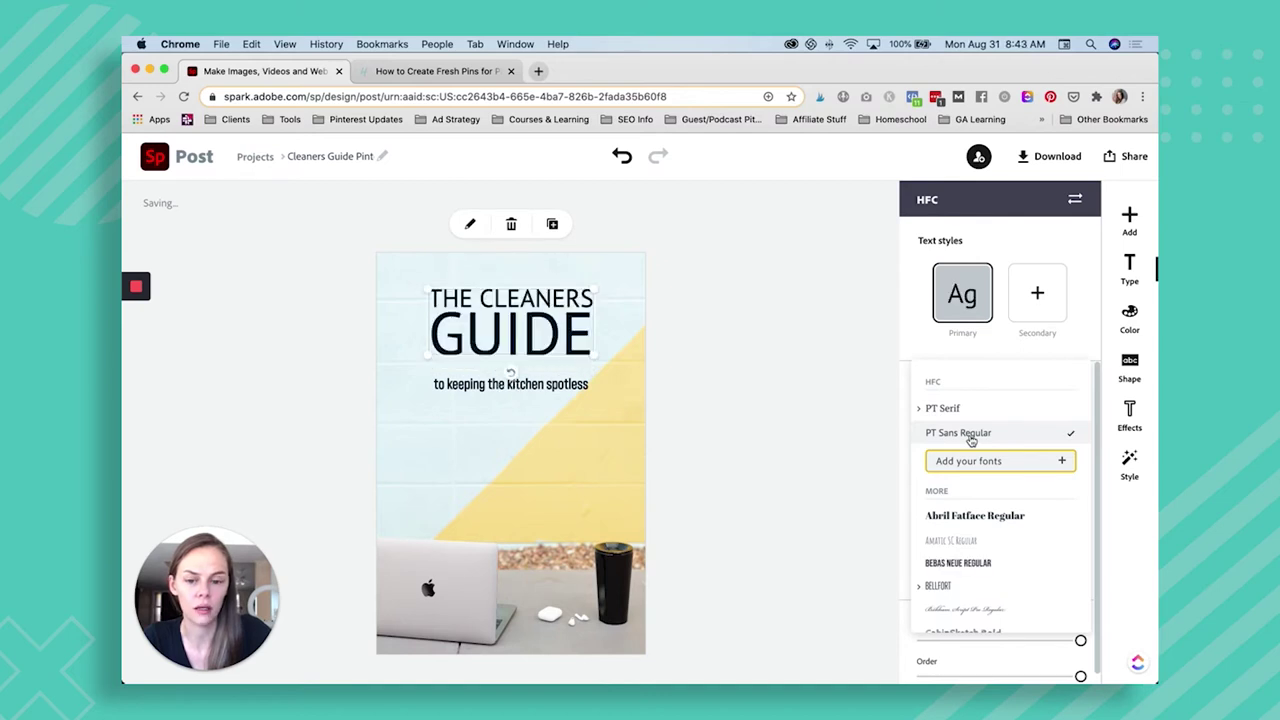
pyautogui.click(1130, 415)
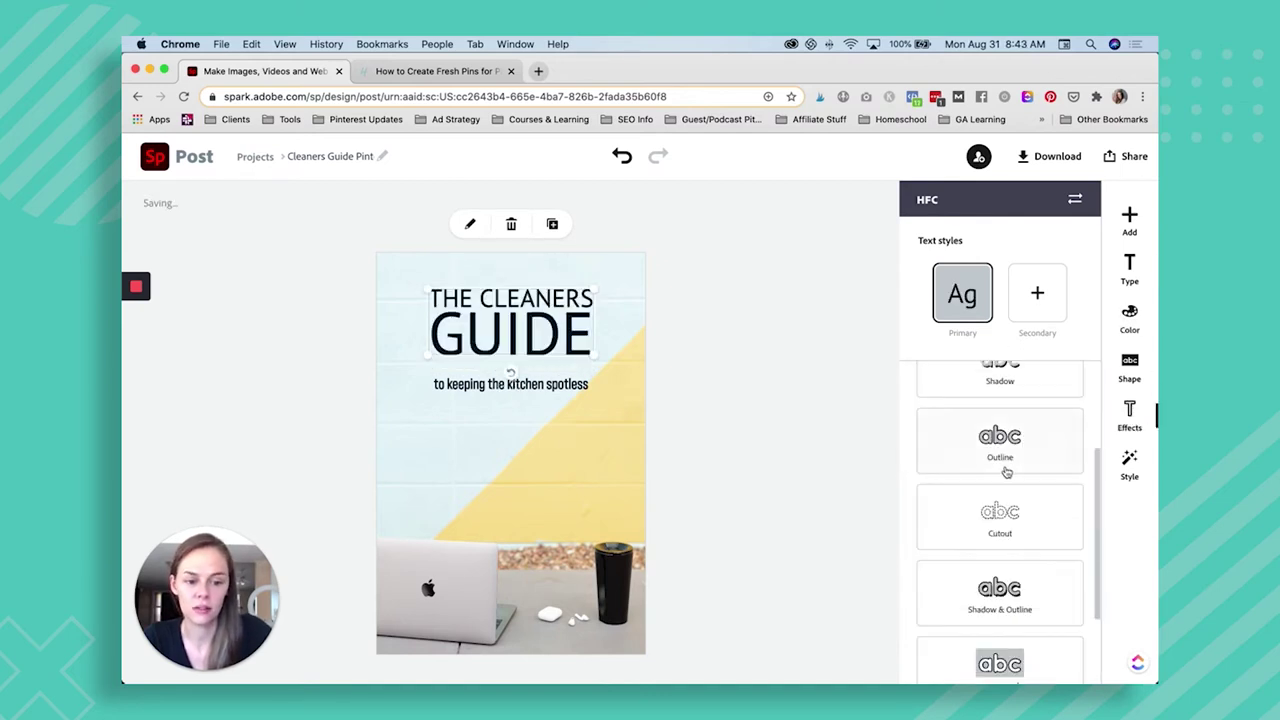
# - Add a shadow to the title and apply a new green secondary style to CLEANERS and GUIDE
pyautogui.scroll(3, 997, 447)
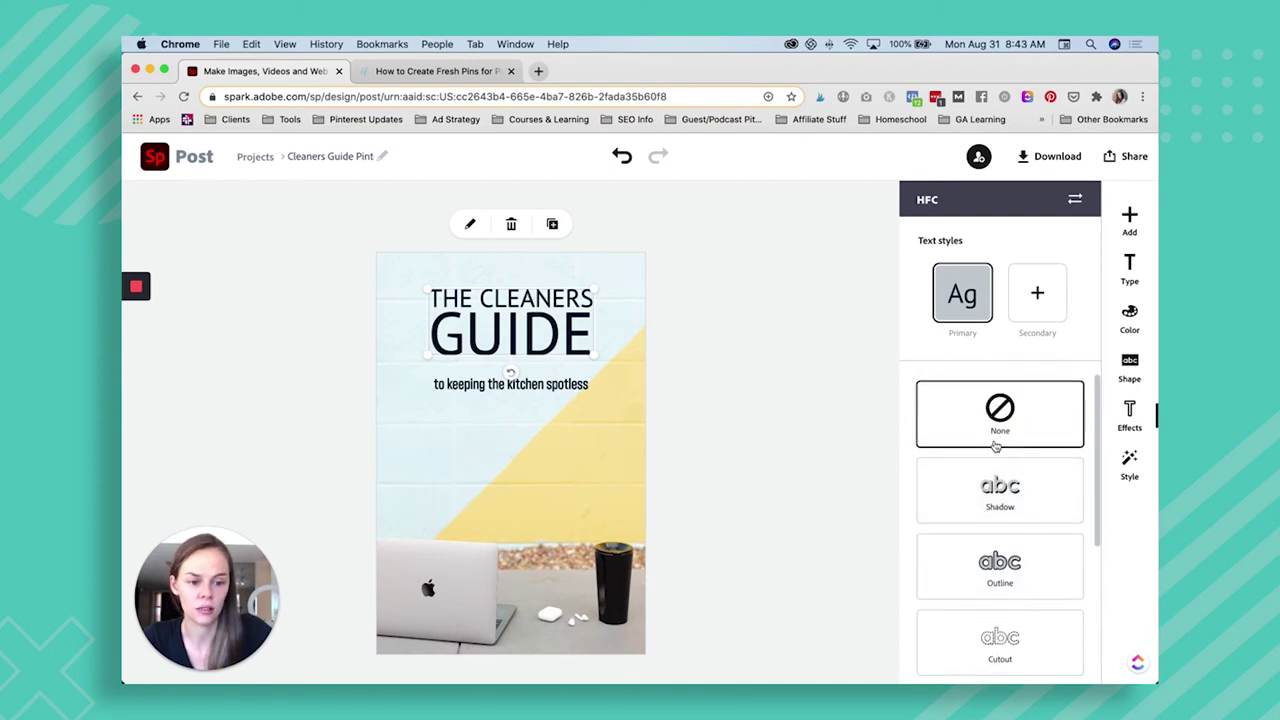
pyautogui.scroll(-2, 1000, 410)
pyautogui.click(1000, 410)
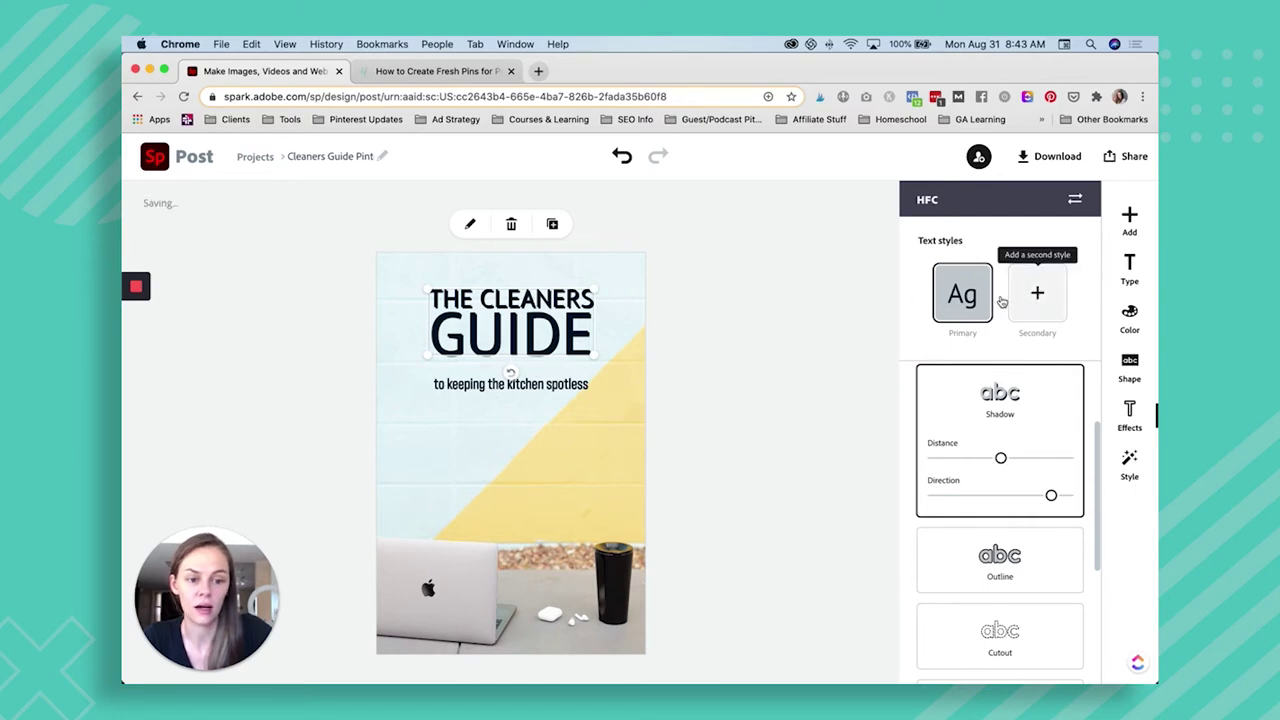
pyautogui.click(1040, 296)
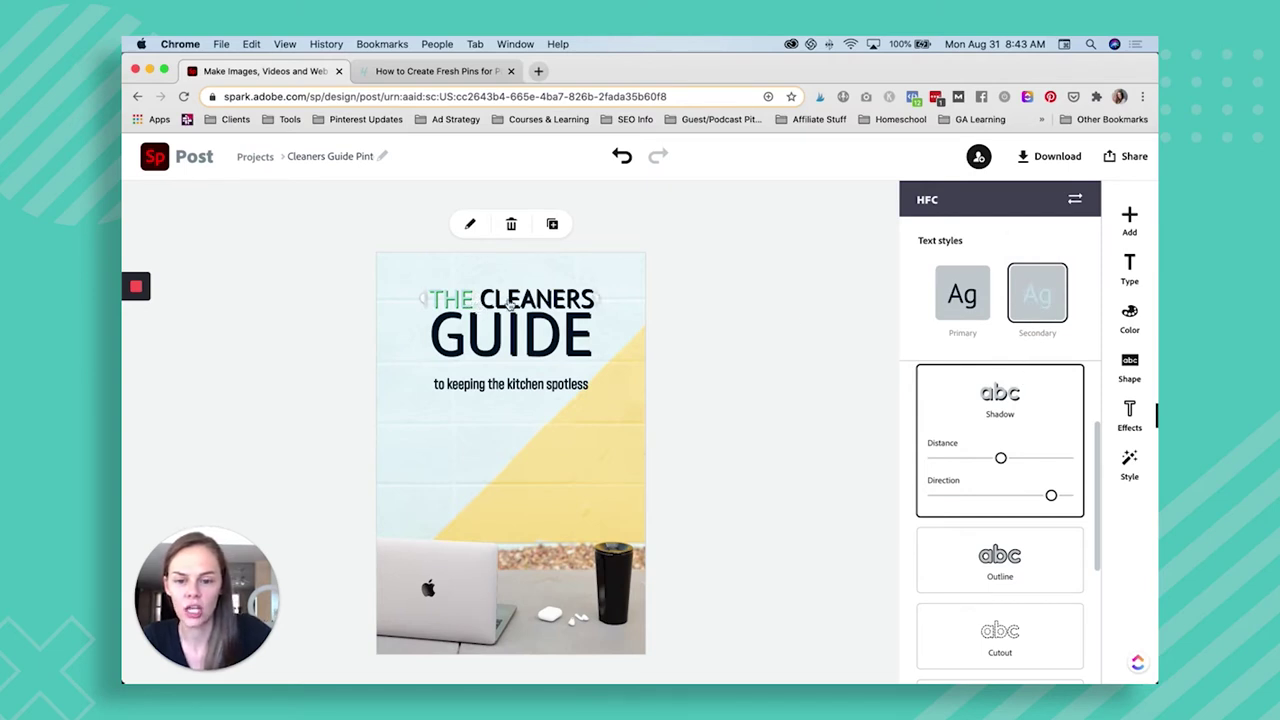
pyautogui.click(548, 304)
pyautogui.click(591, 347)
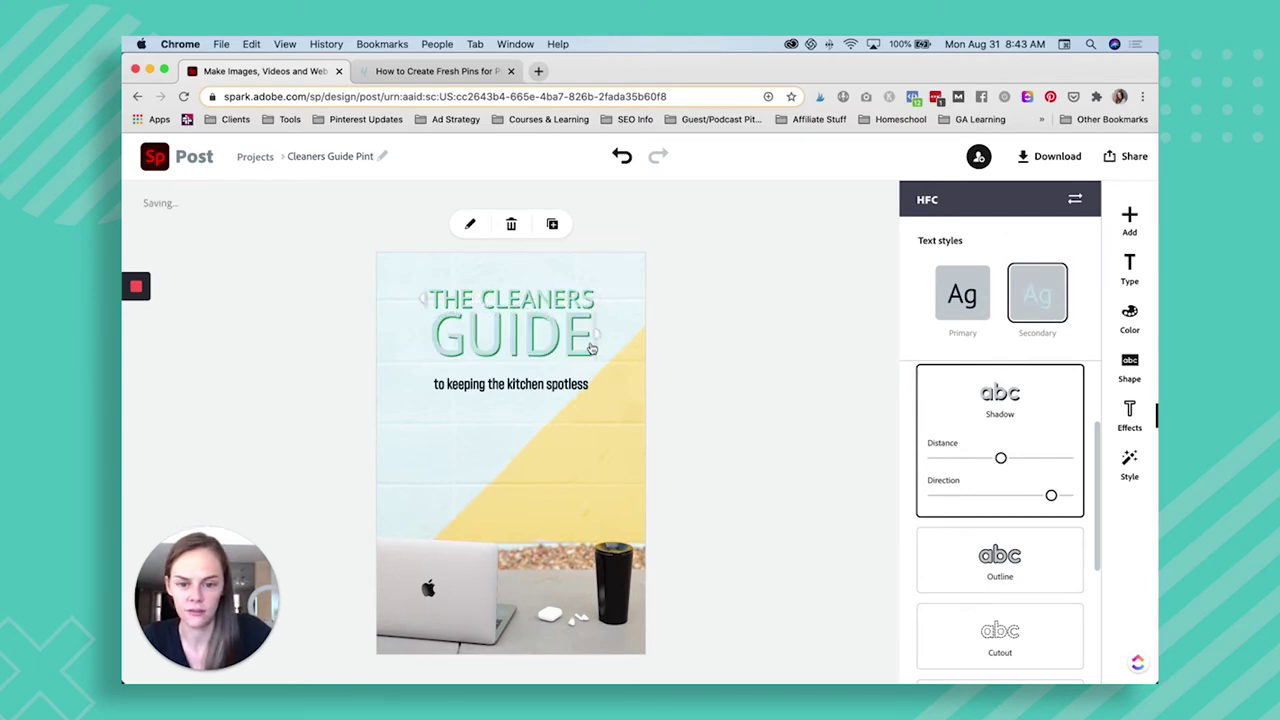
pyautogui.click(548, 305)
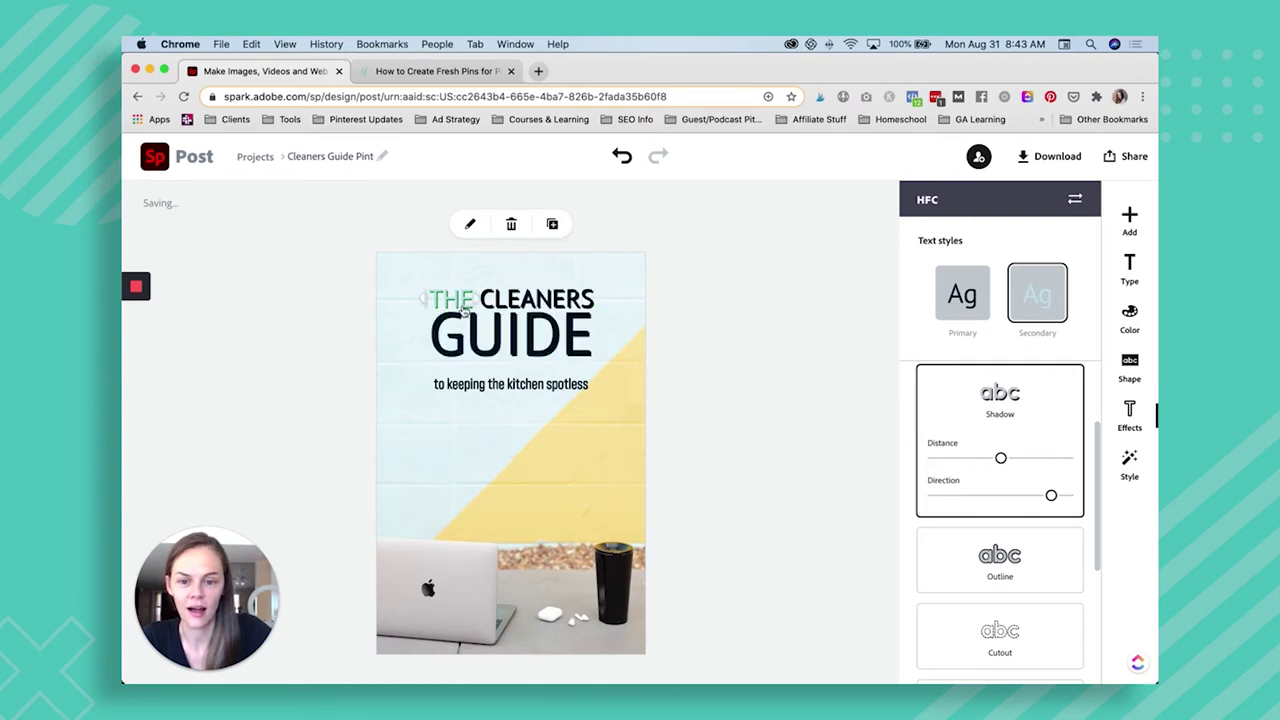
pyautogui.click(611, 352)
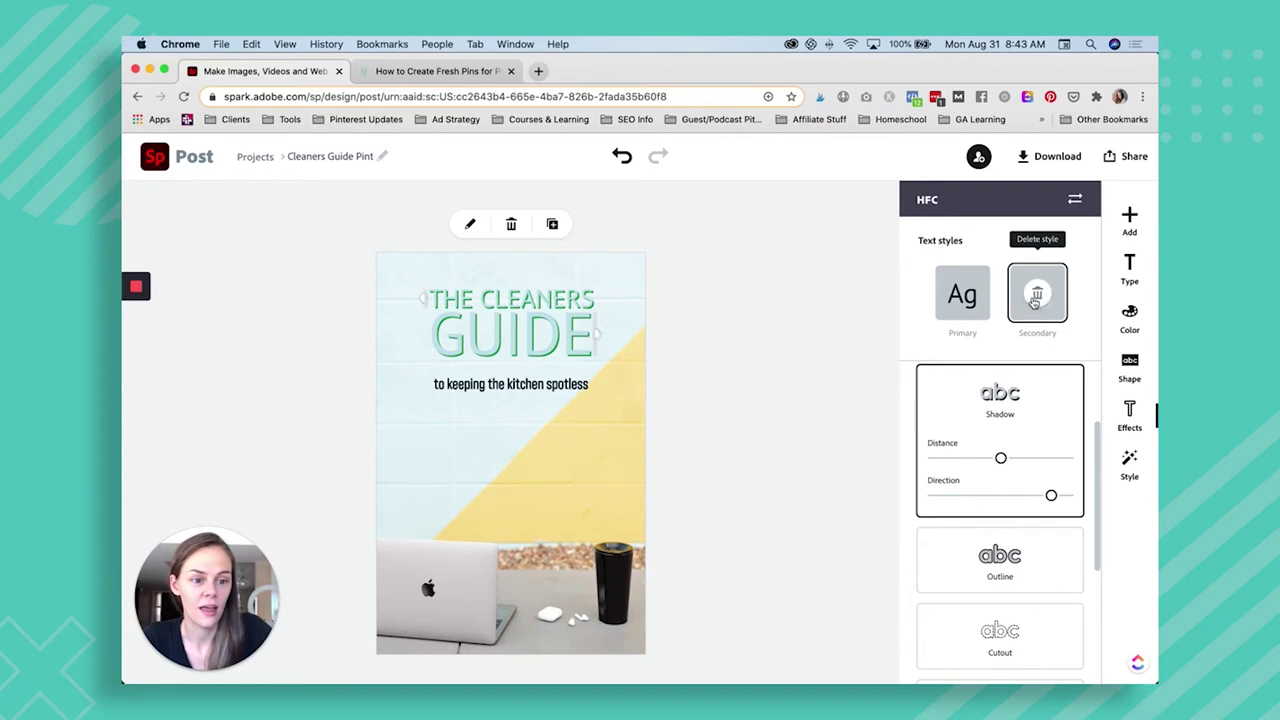
# - Try the Hfc palettes and apply the magenta and black one to the heading
pyautogui.click(1129, 315)
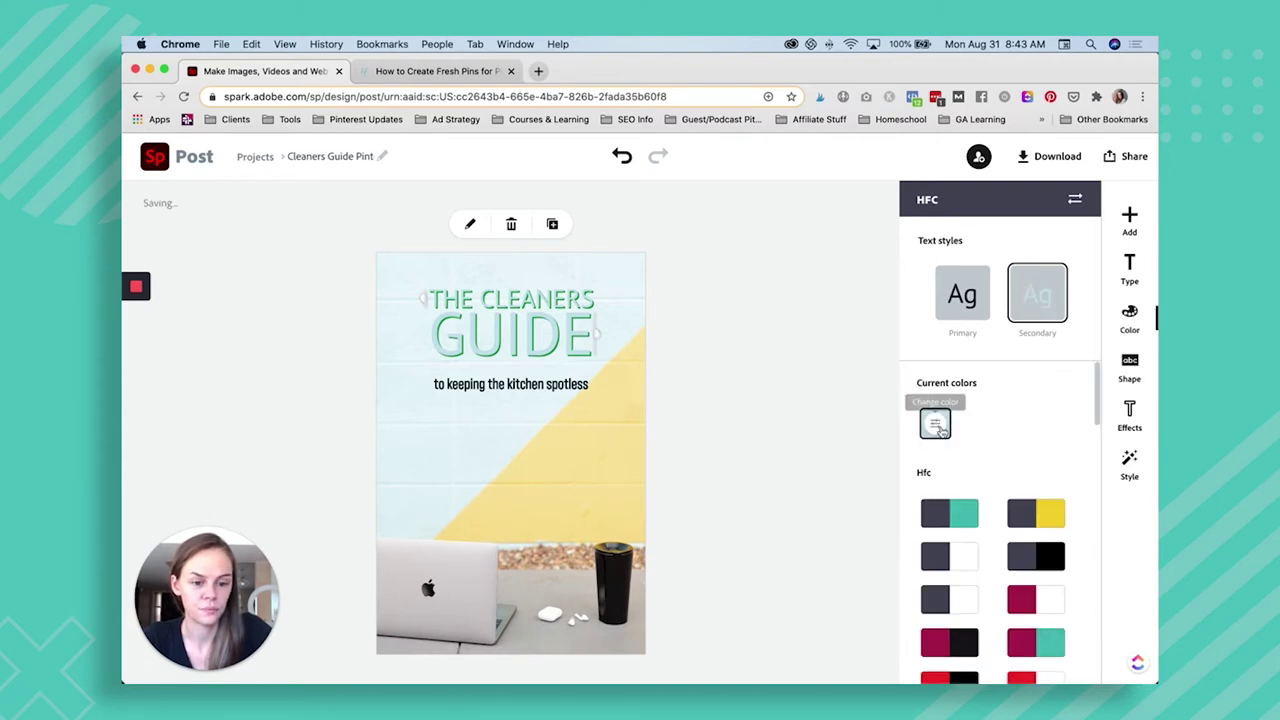
pyautogui.click(946, 517)
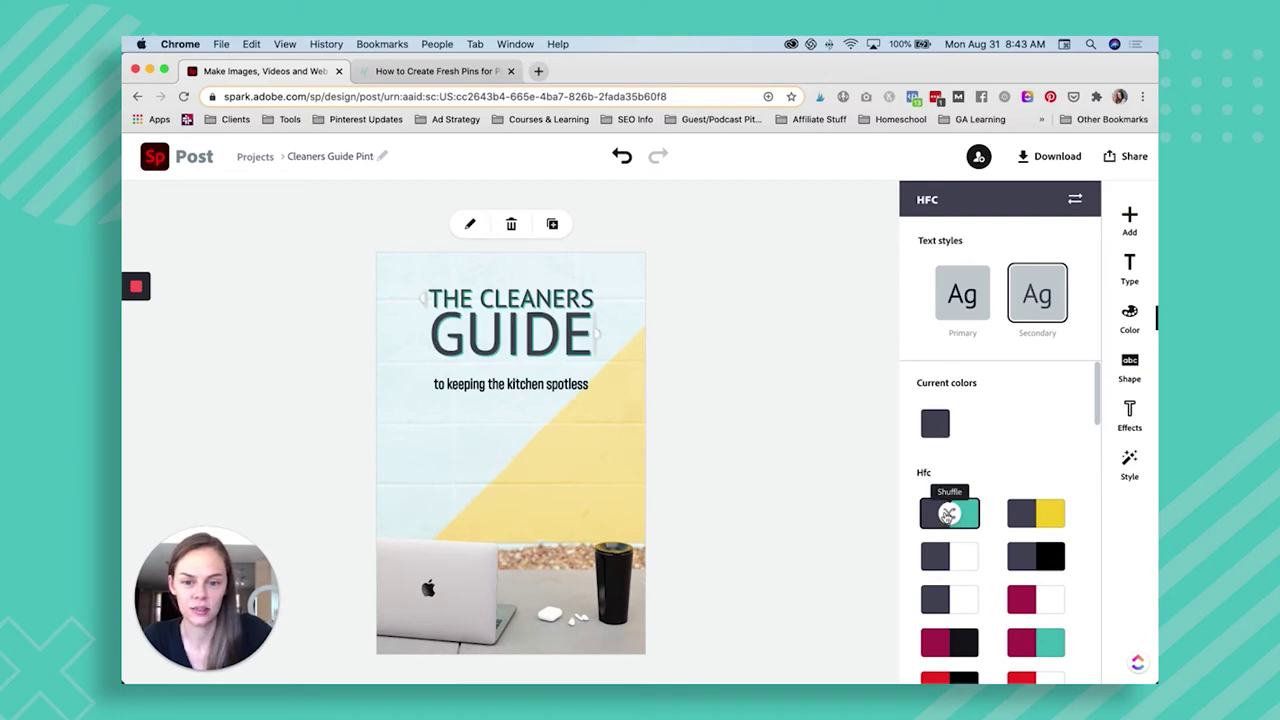
pyautogui.click(1039, 517)
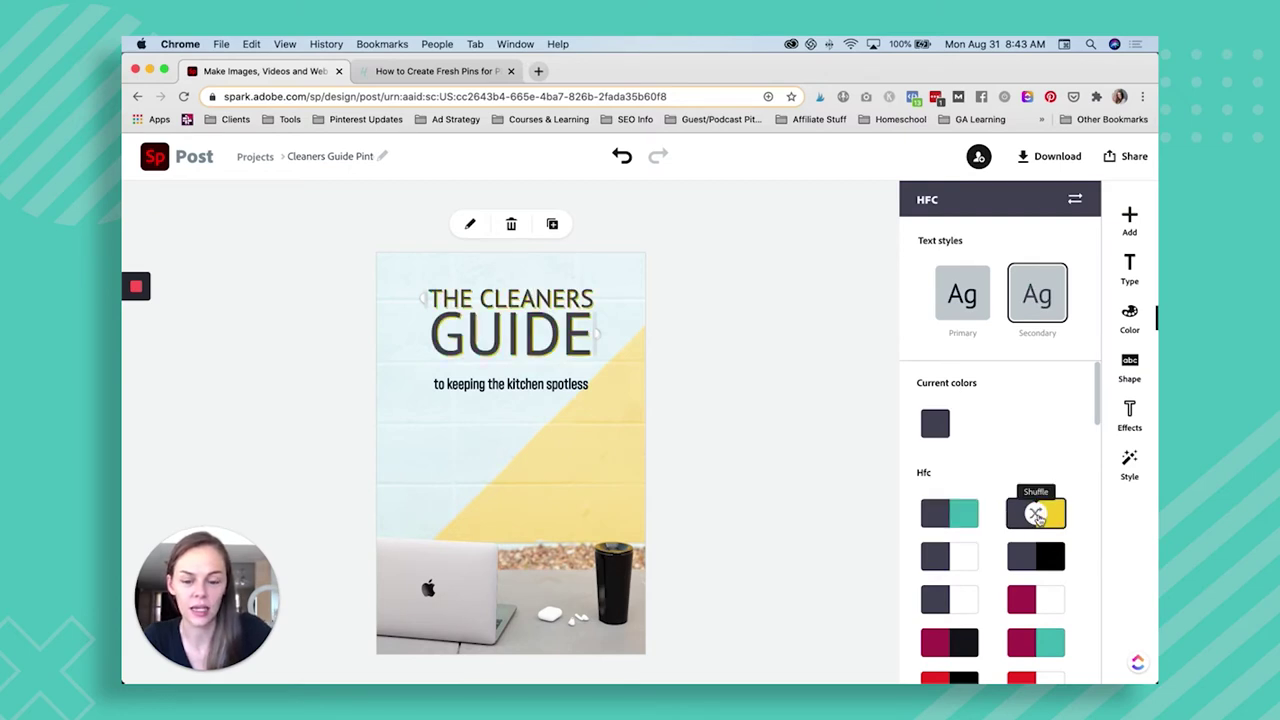
pyautogui.click(948, 515)
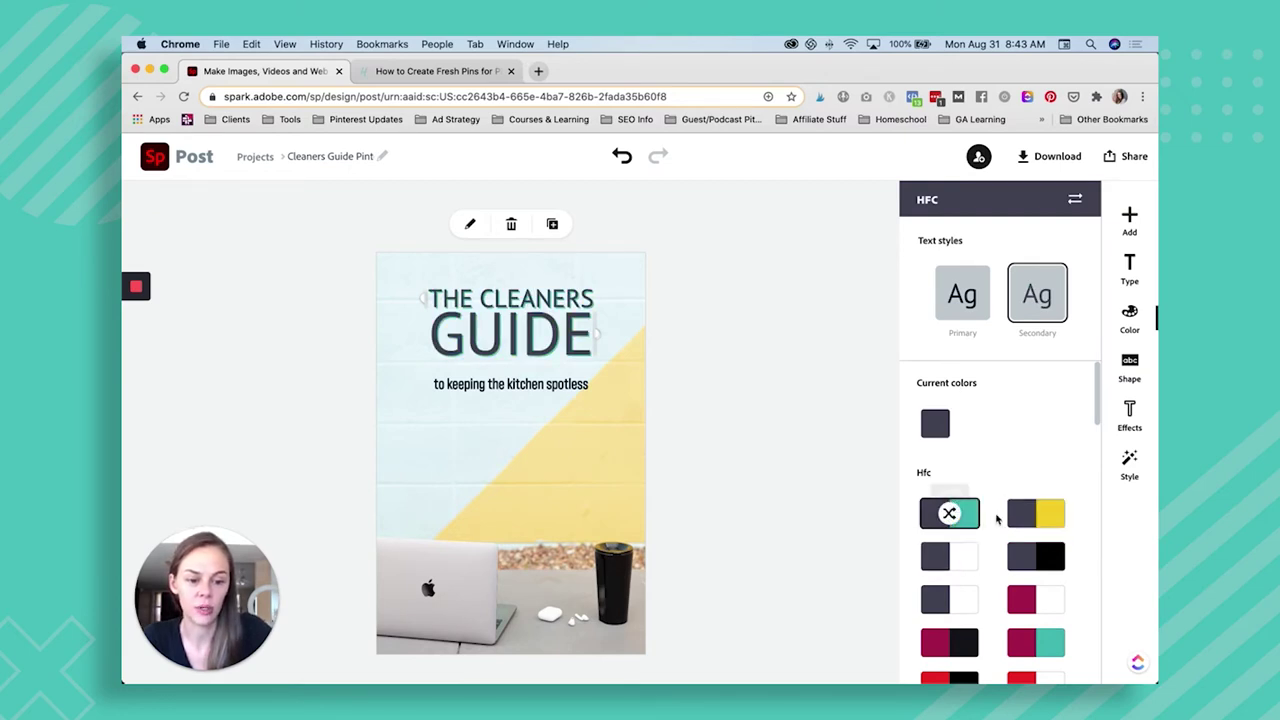
pyautogui.scroll(-2, 997, 519)
pyautogui.click(1031, 537)
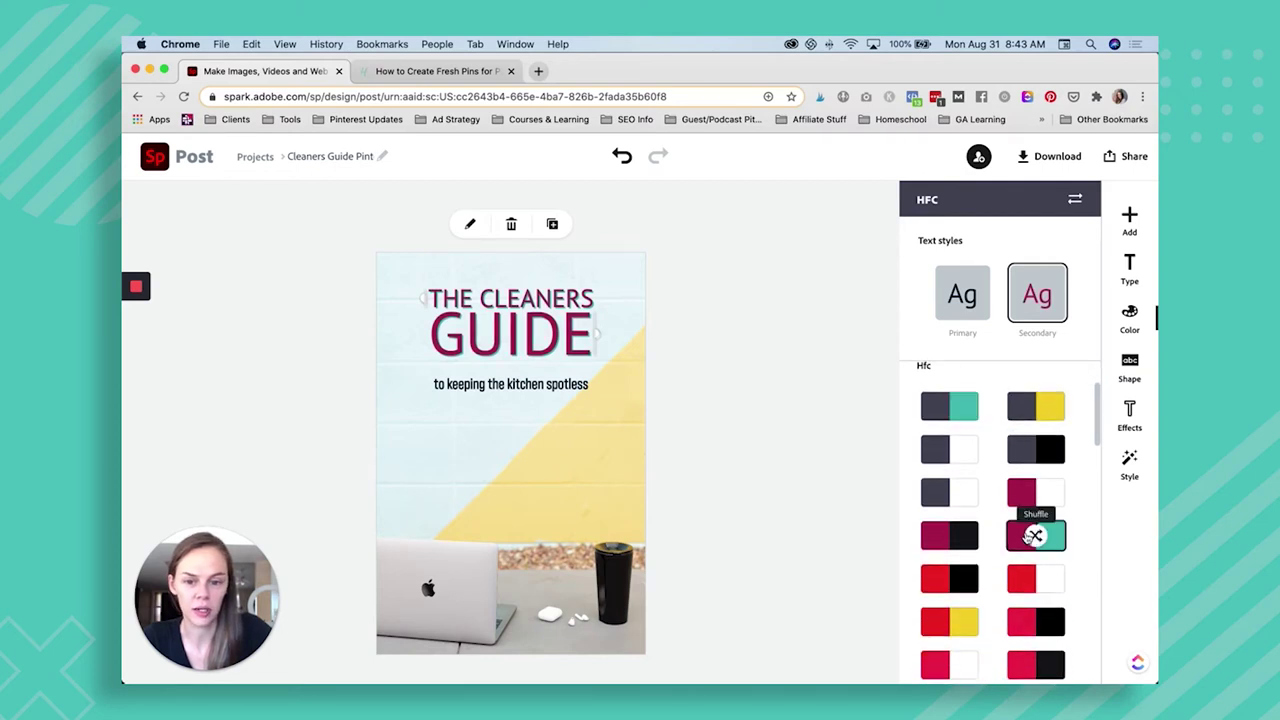
pyautogui.click(966, 540)
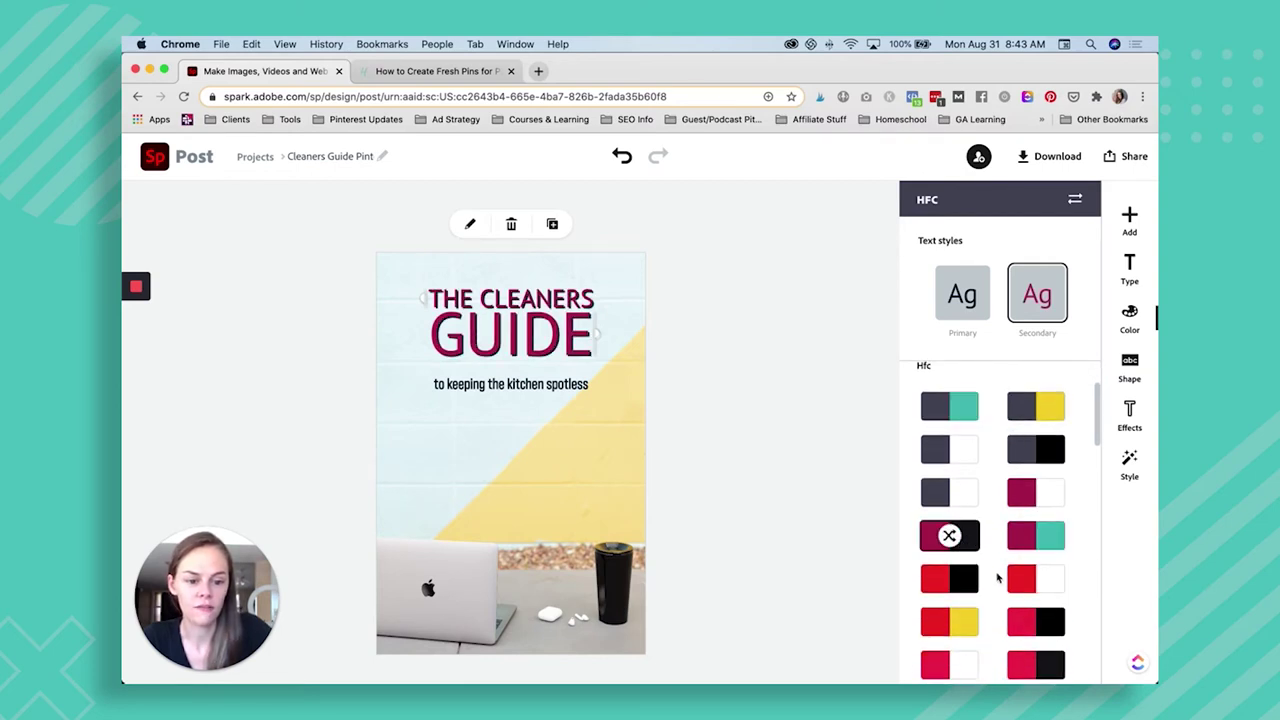
# - Check the heading's colour #AD1E53 in the picker, then deselect the text
pyautogui.scroll(2, 989, 540)
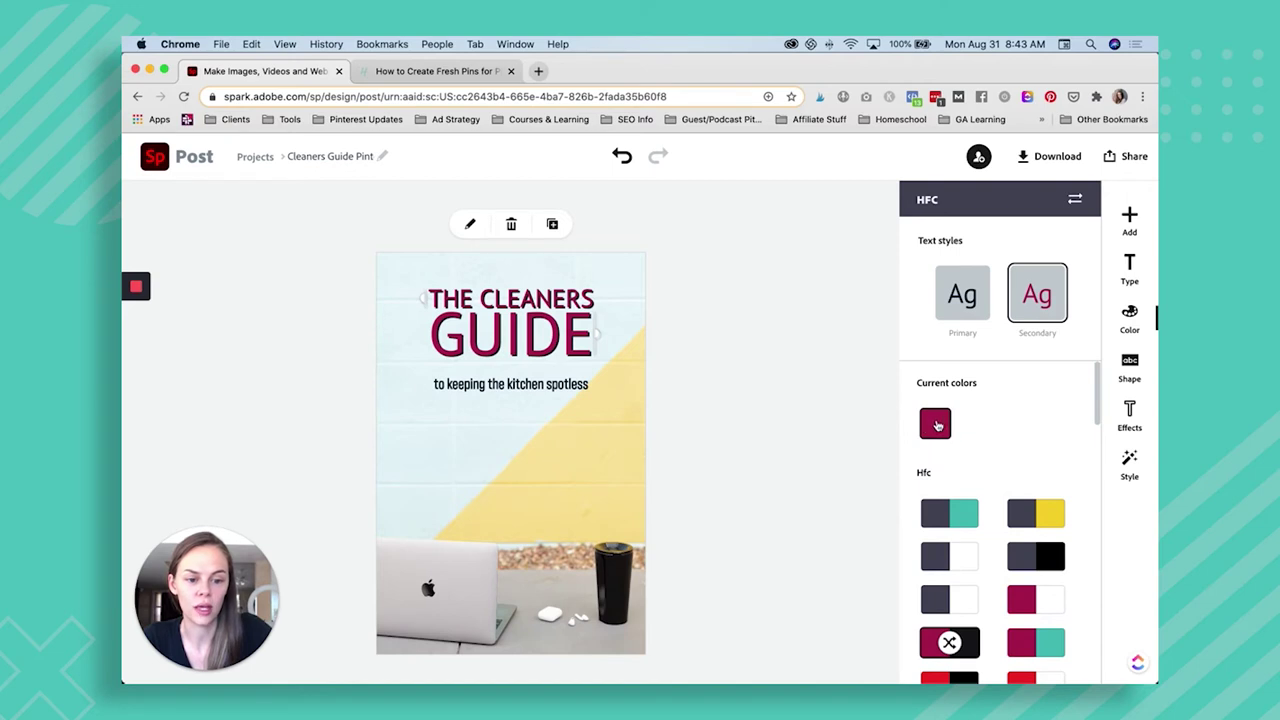
pyautogui.scroll(-3, 952, 540)
pyautogui.scroll(2, 998, 492)
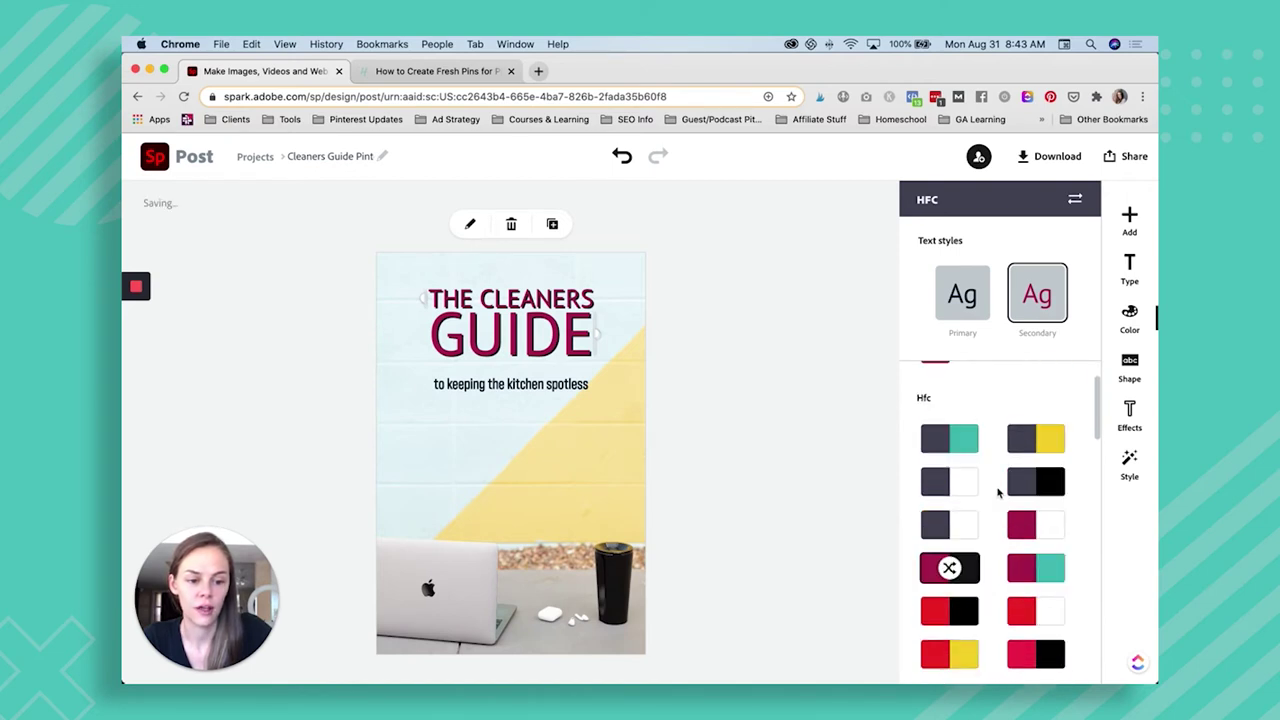
pyautogui.scroll(2, 983, 387)
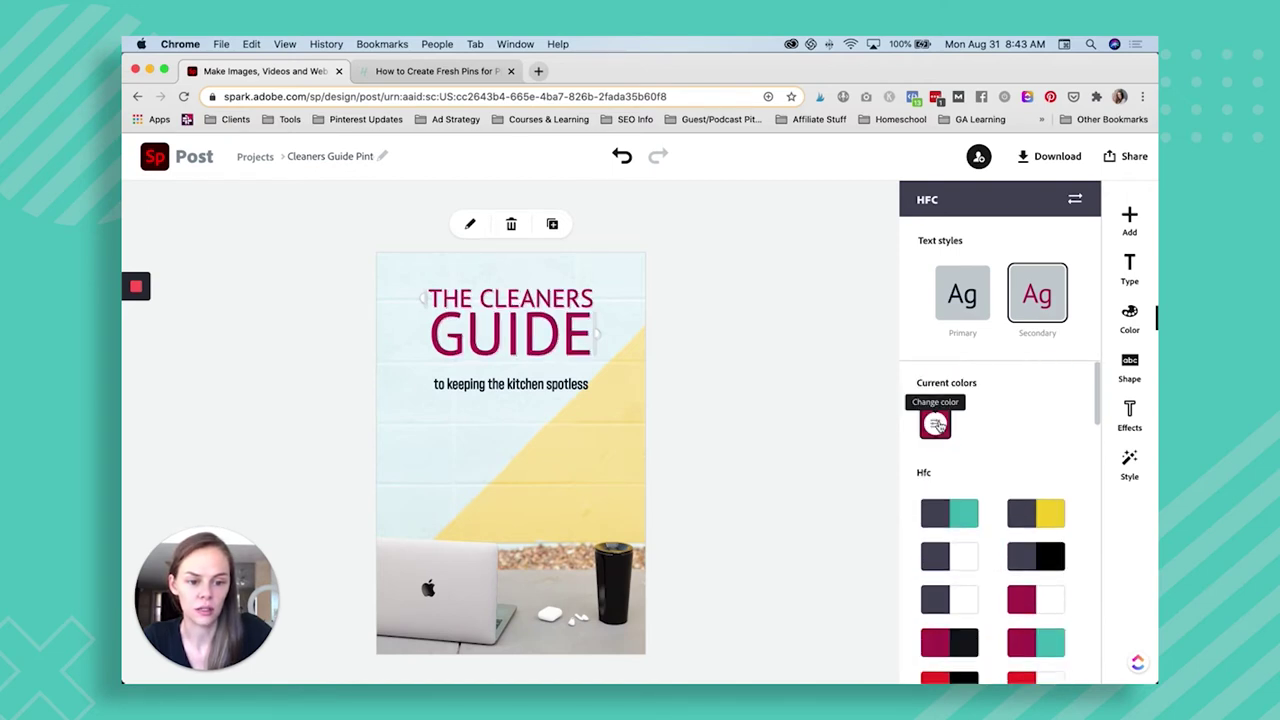
pyautogui.click(935, 425)
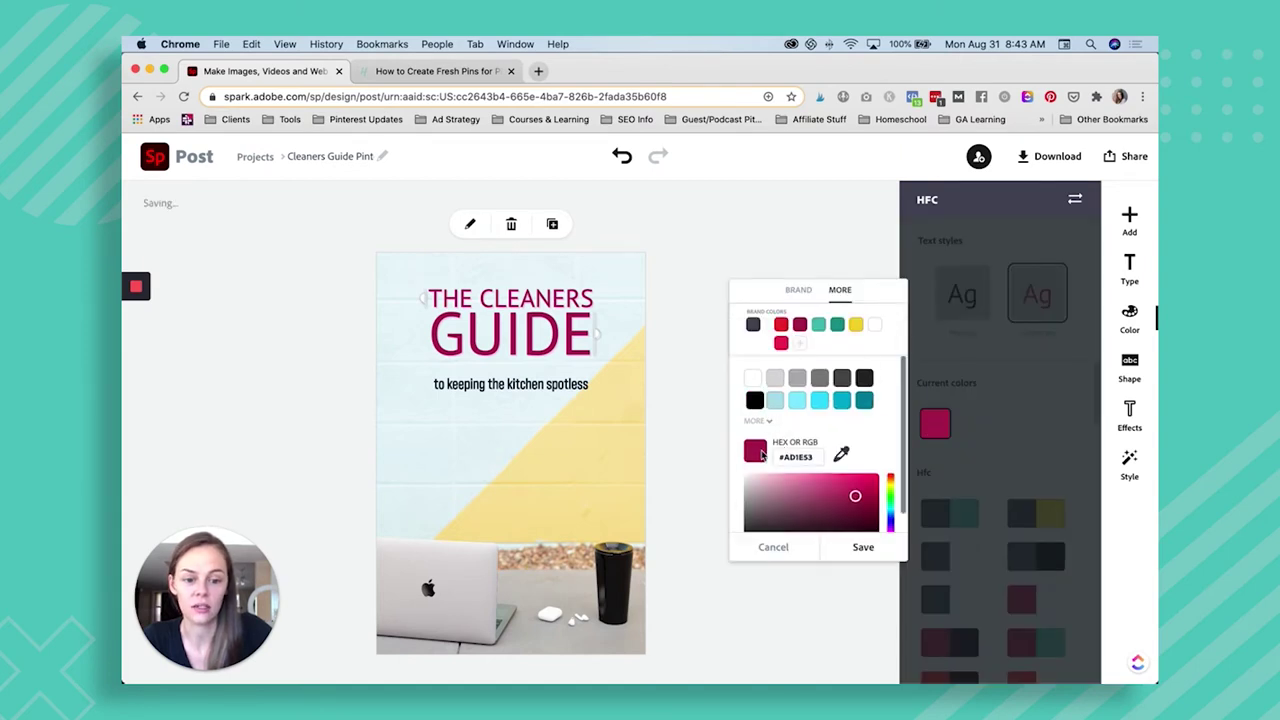
pyautogui.scroll(-1, 872, 393)
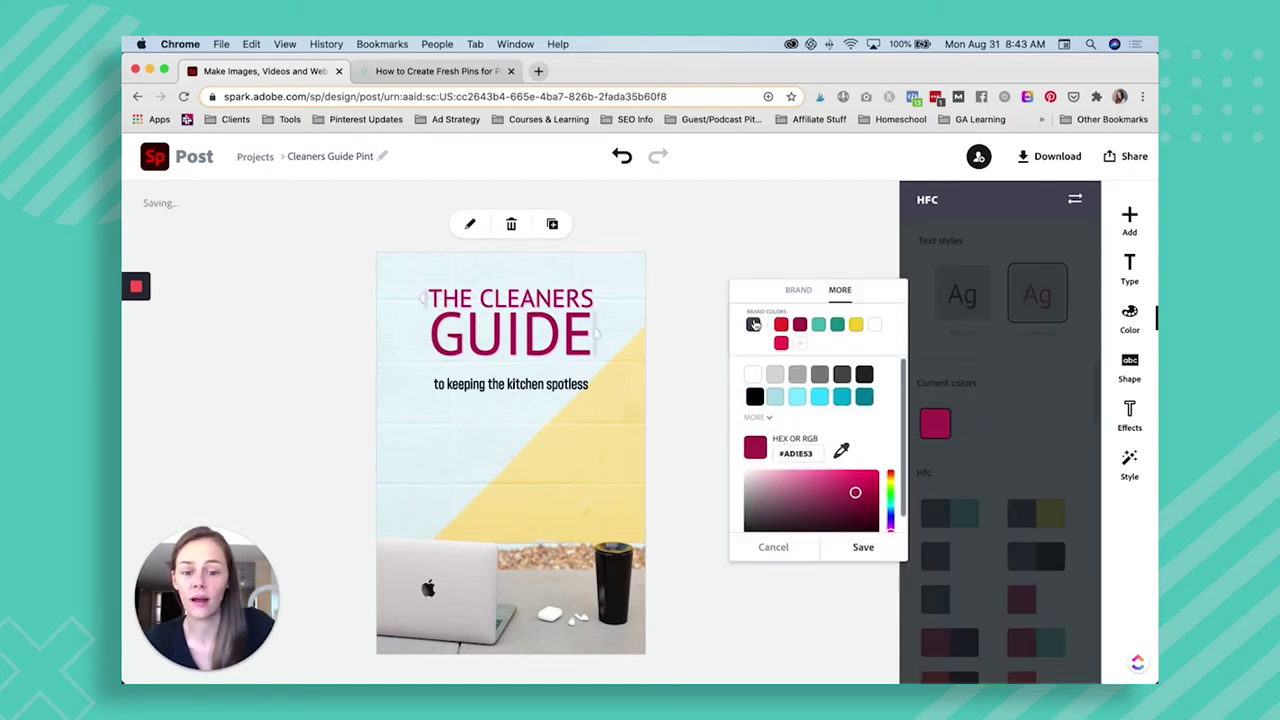
pyautogui.click(937, 340)
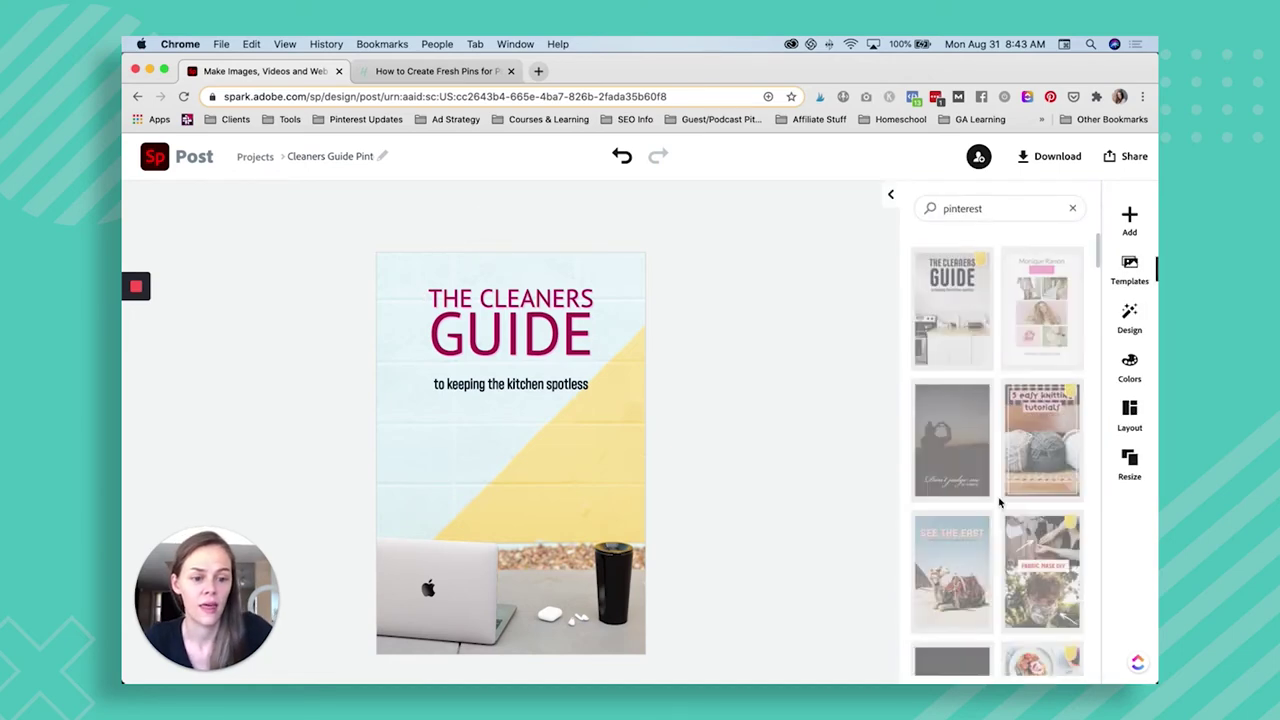
# - Select the heading, try palettes, and shuffle the maroon and black palette's colours
pyautogui.click(560, 333)
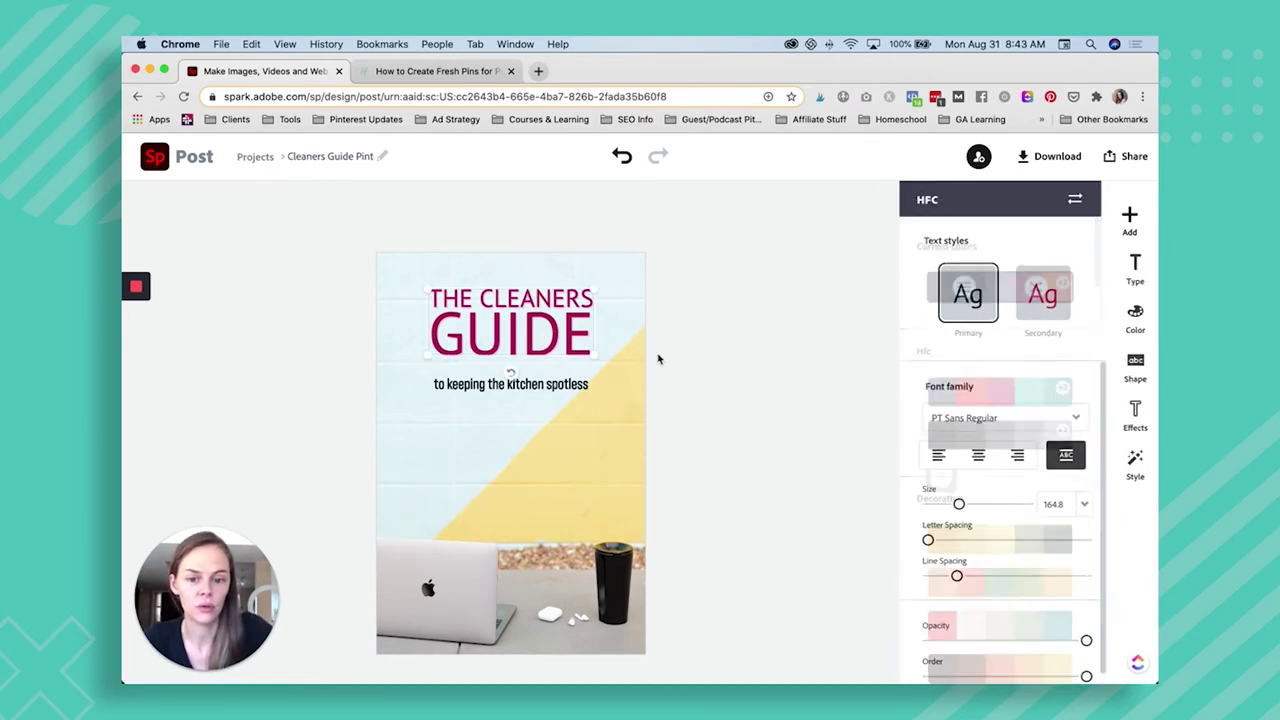
pyautogui.click(1130, 322)
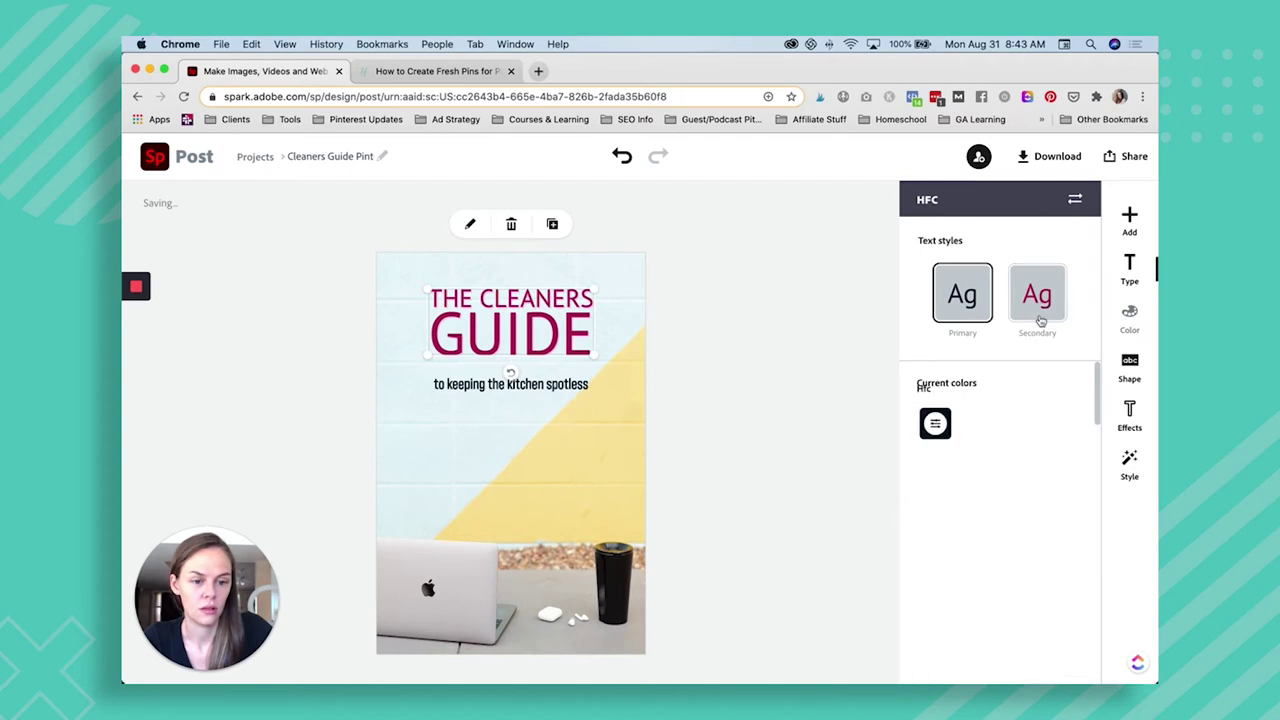
pyautogui.click(940, 424)
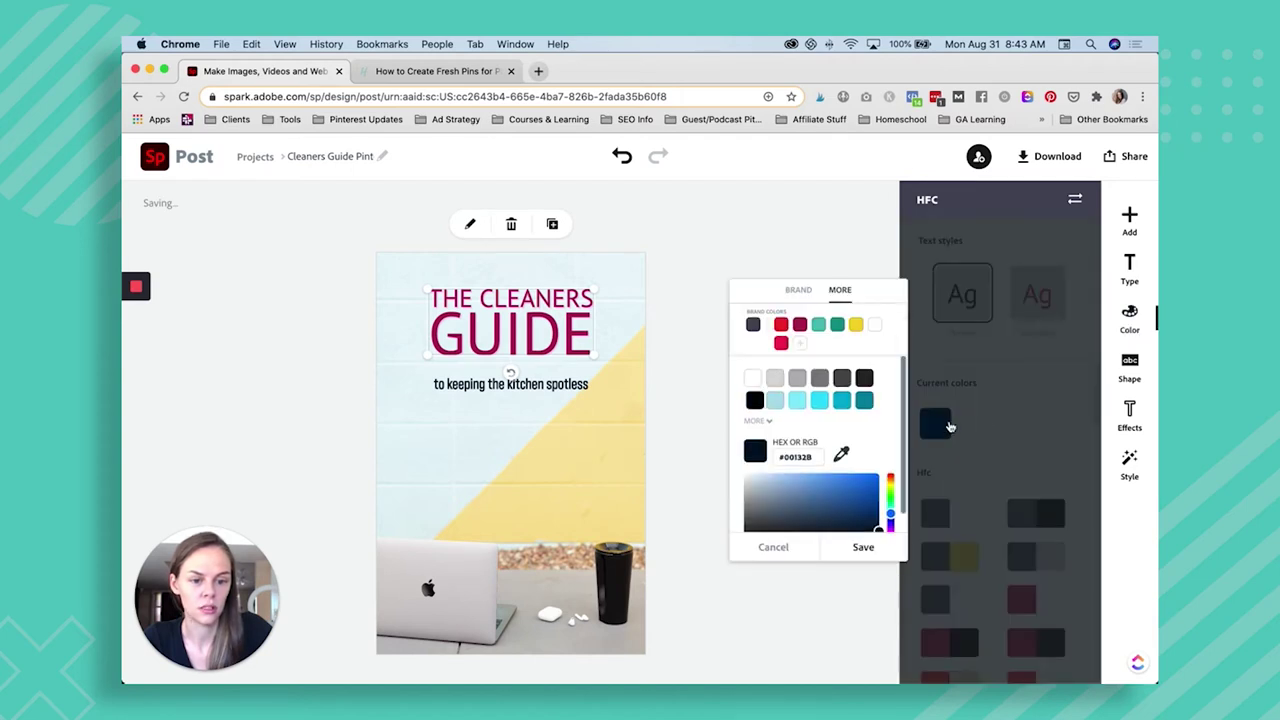
pyautogui.click(1000, 434)
pyautogui.scroll(-1, 1035, 480)
pyautogui.moveTo(1030, 488)
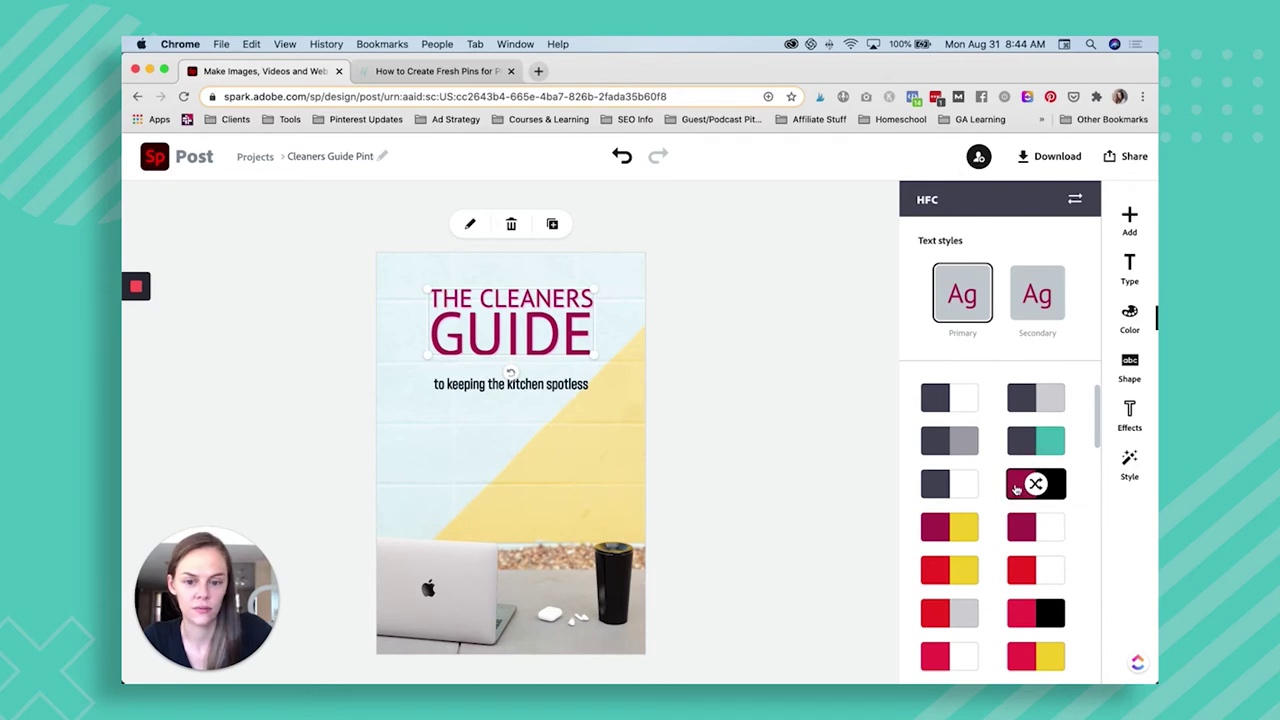
pyautogui.click(952, 484)
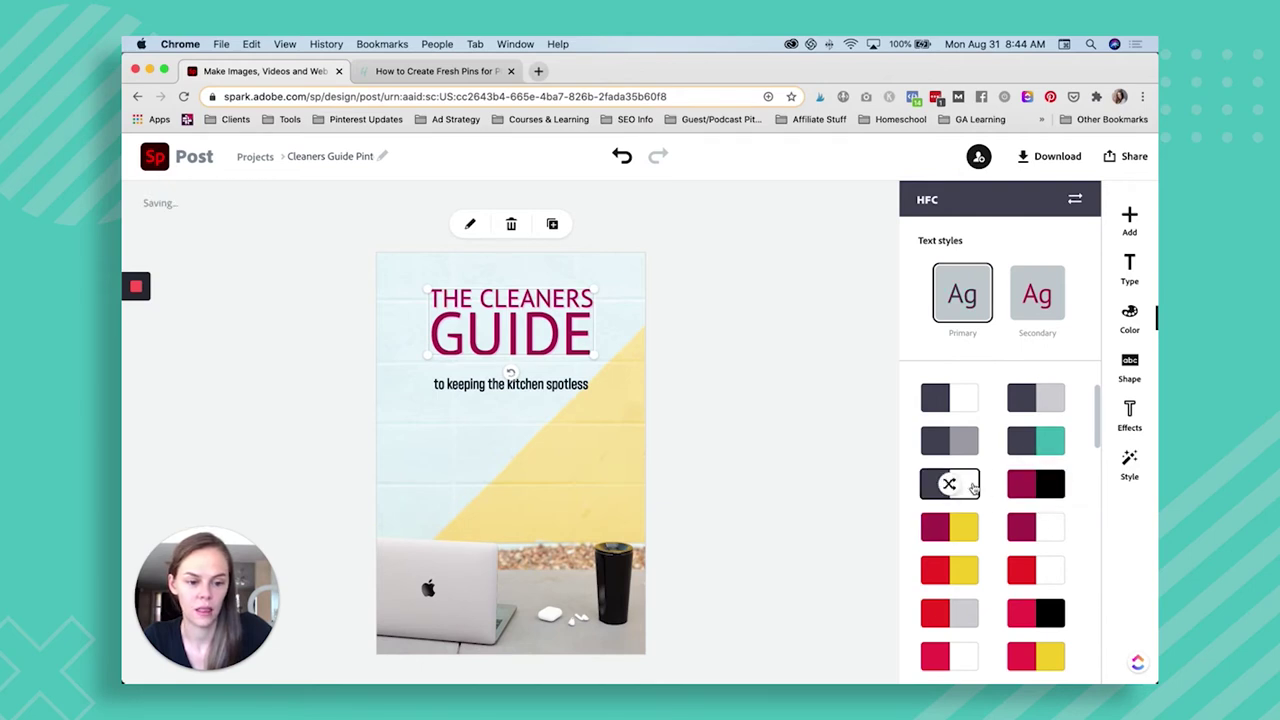
pyautogui.click(1031, 487)
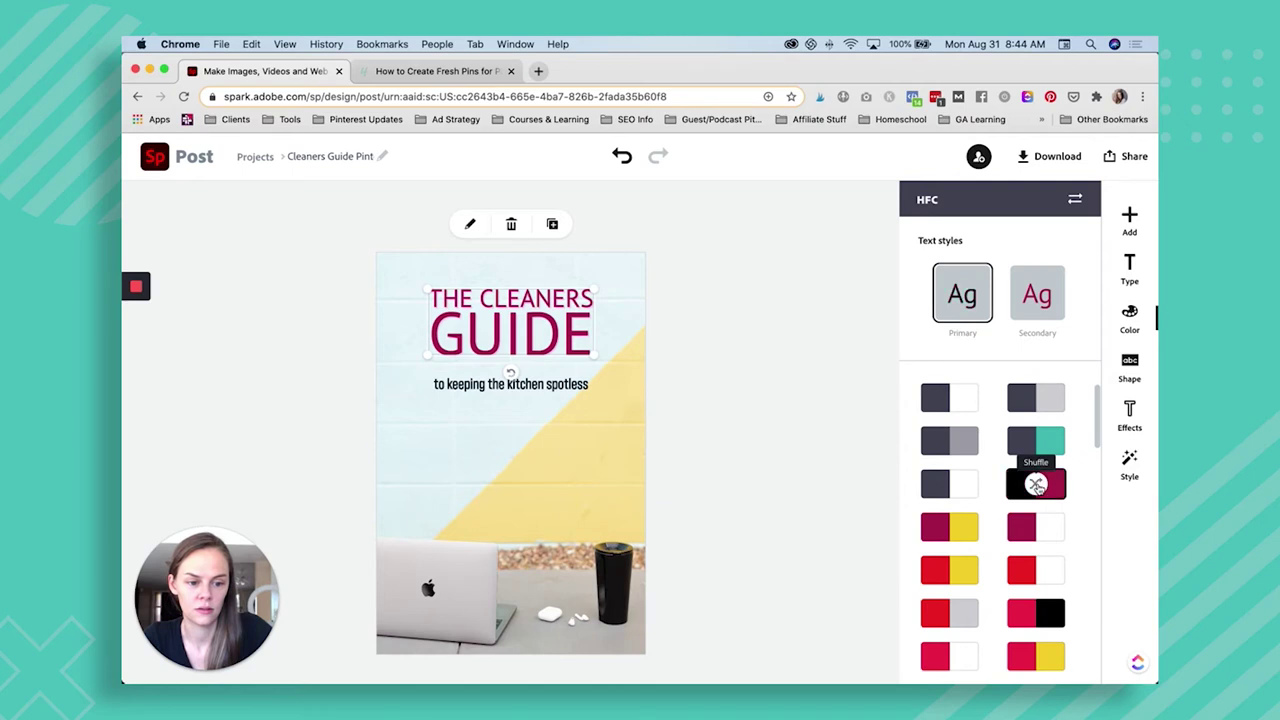
pyautogui.click(1036, 485)
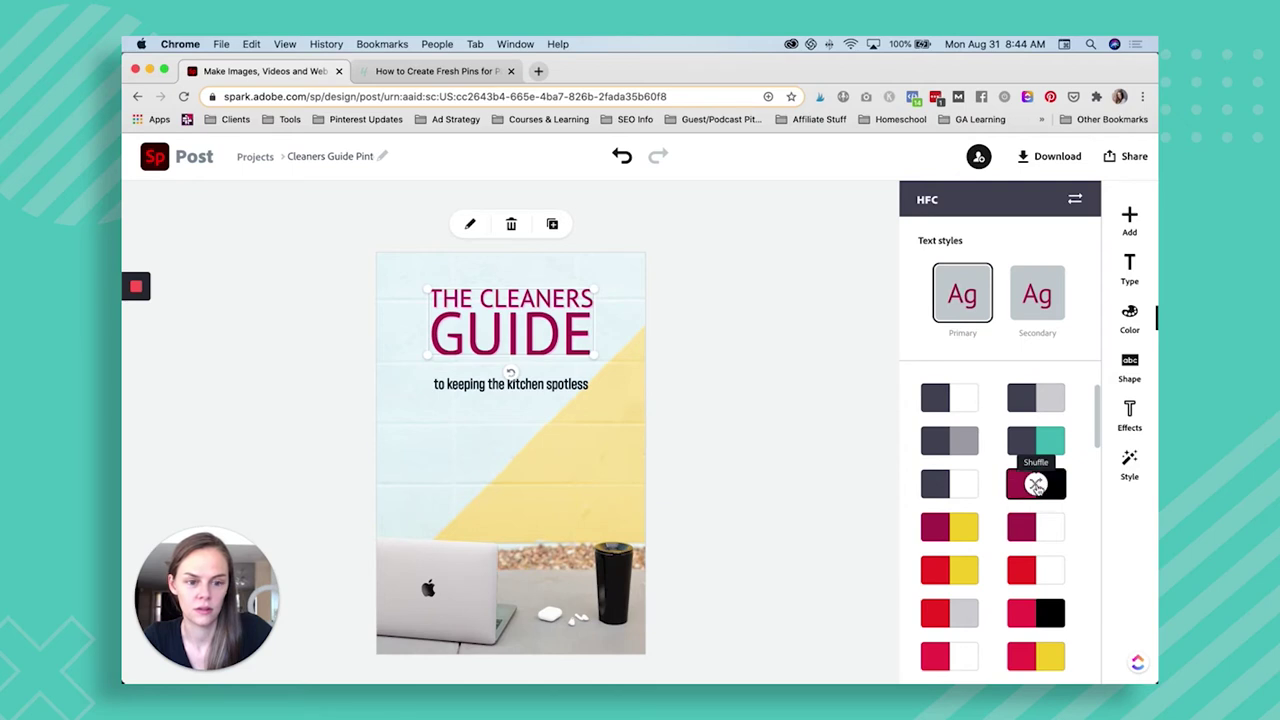
# - Reapply the maroon and black palette through the secondary style and open the heading text
pyautogui.click(1040, 305)
pyautogui.scroll(-1, 950, 460)
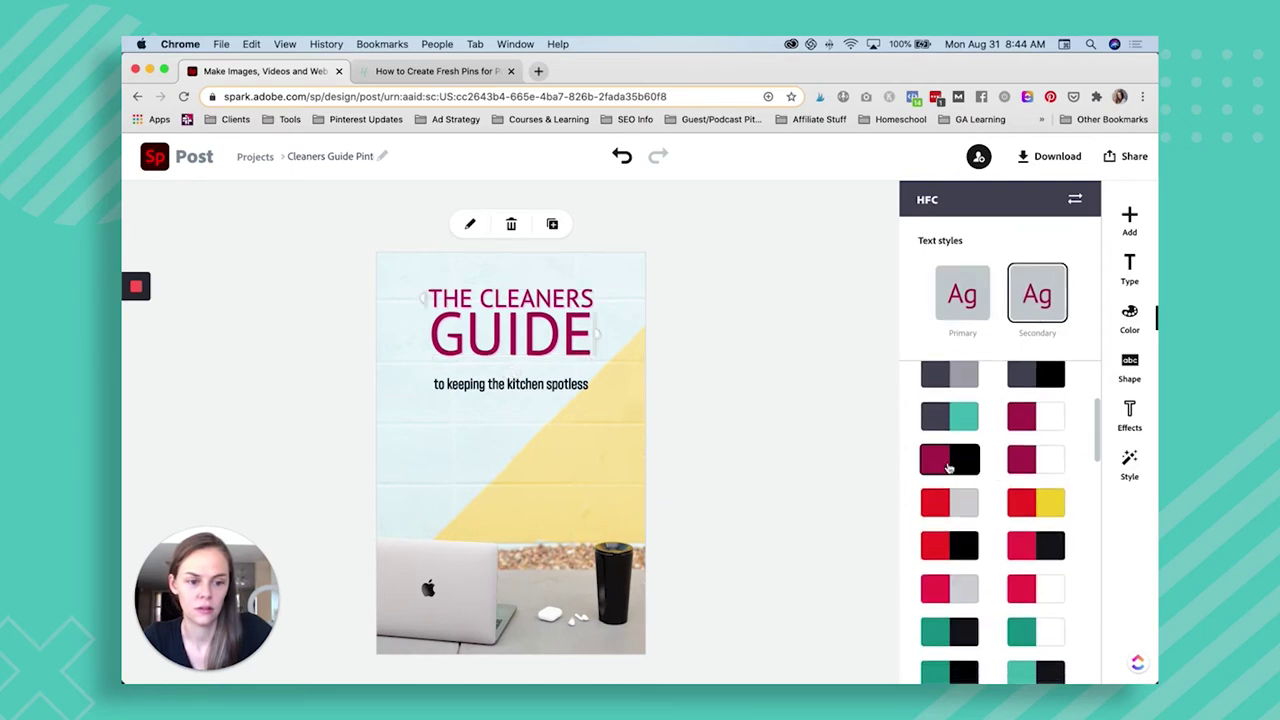
pyautogui.click(955, 466)
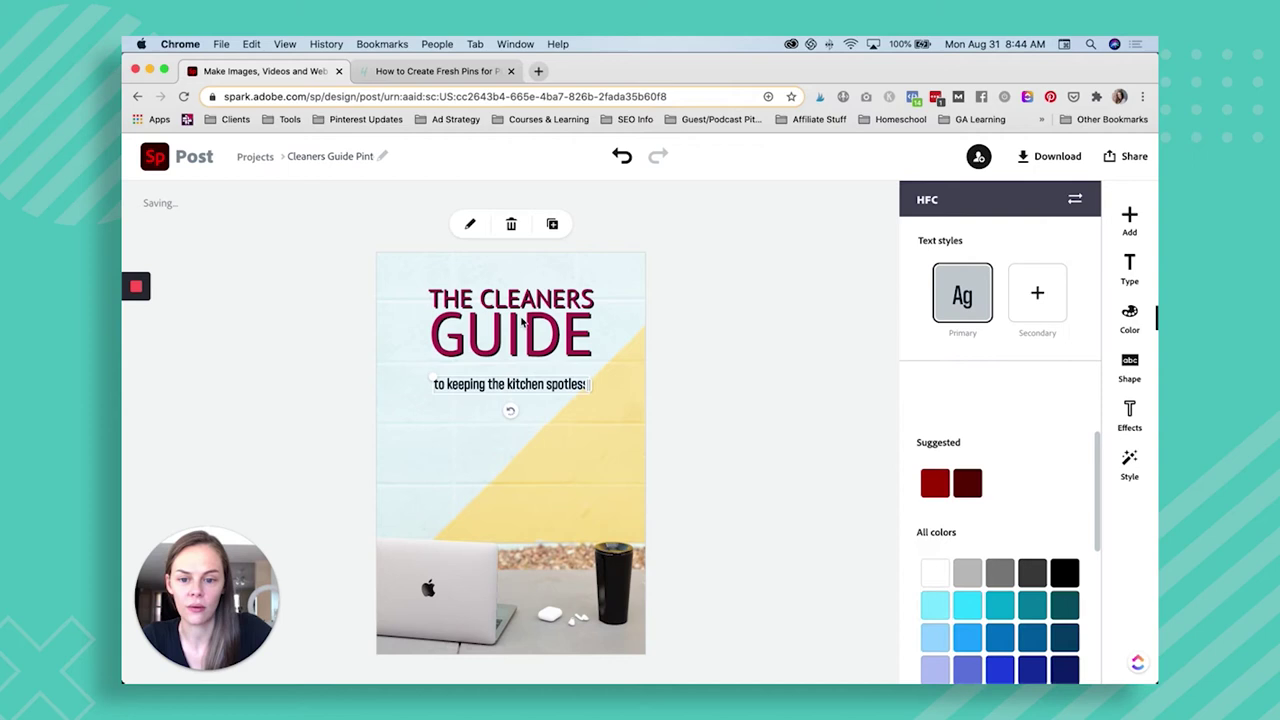
pyautogui.doubleClick(521, 315)
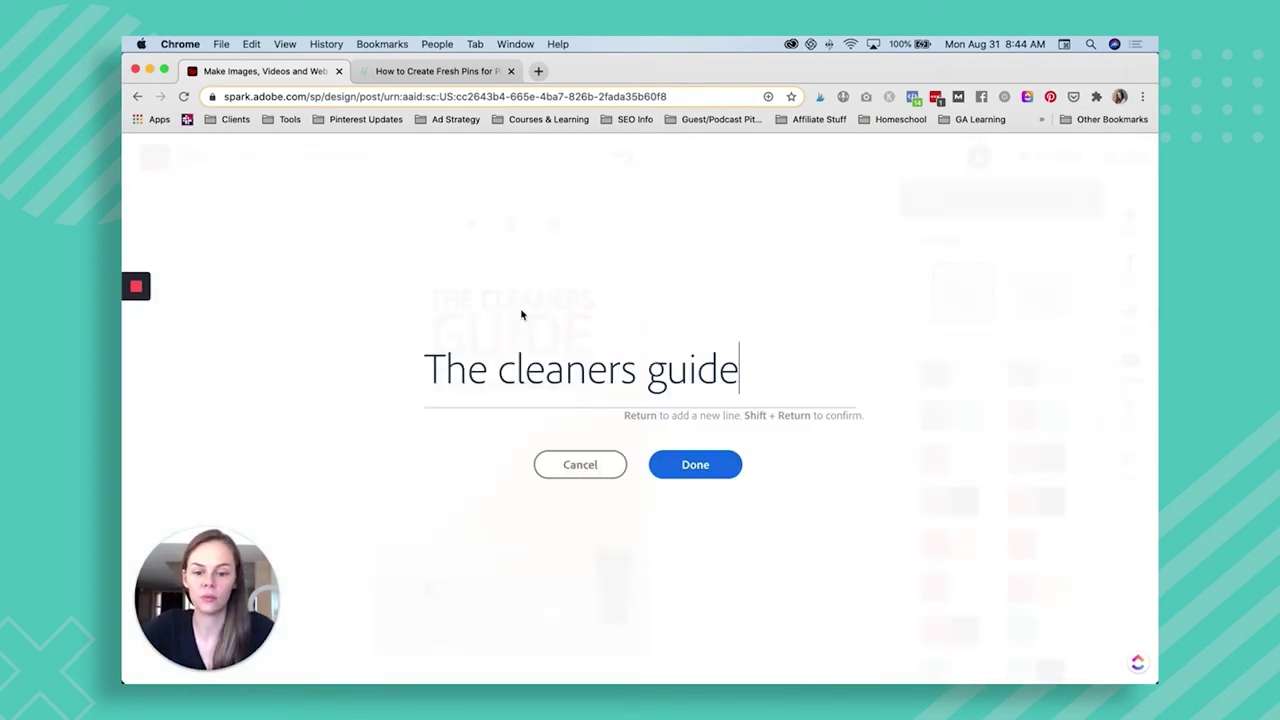
# - Replace the heading text with 'How to create'
pyautogui.tripleClick(669, 372)
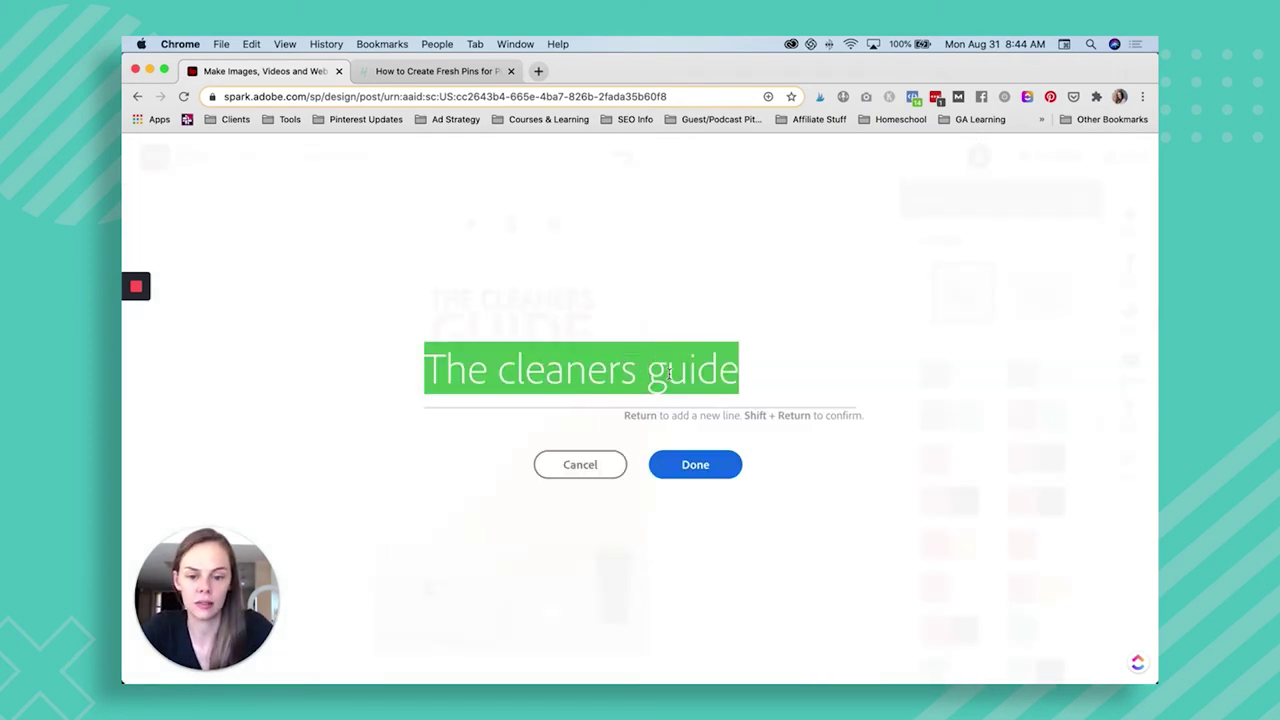
pyautogui.press('BackSpace')
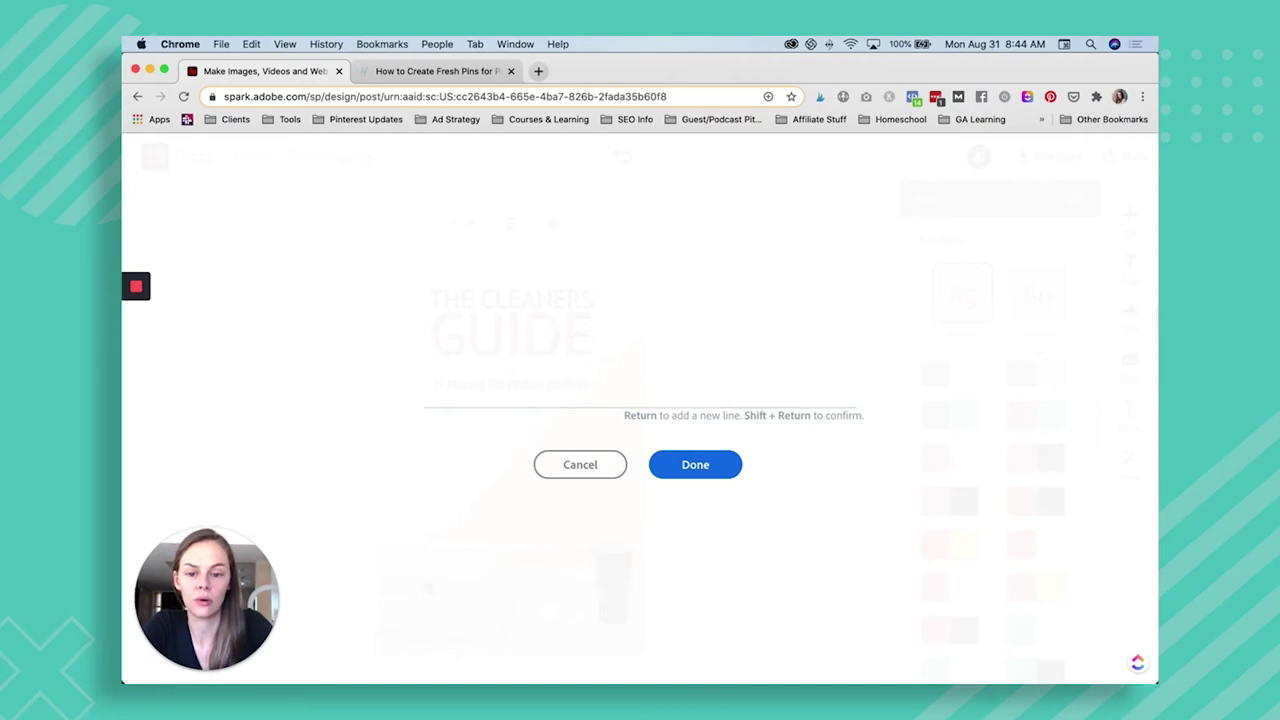
pyautogui.write('How to create')
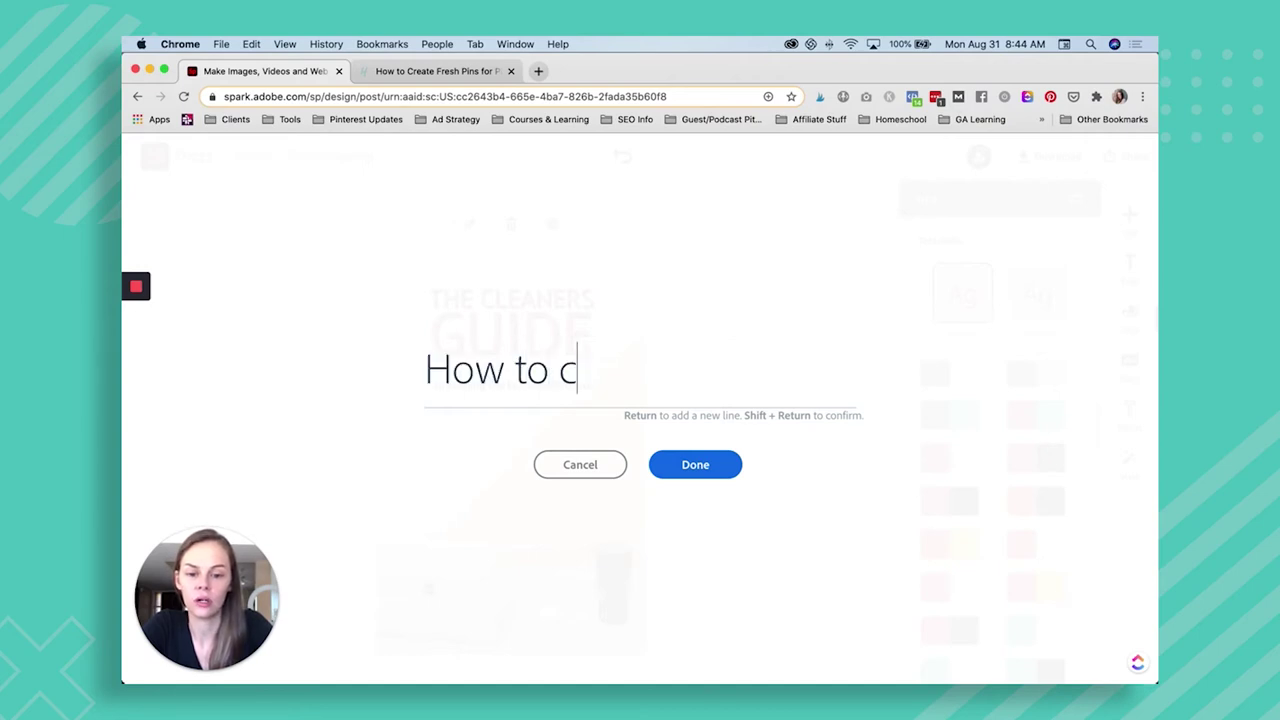
pyautogui.click(705, 470)
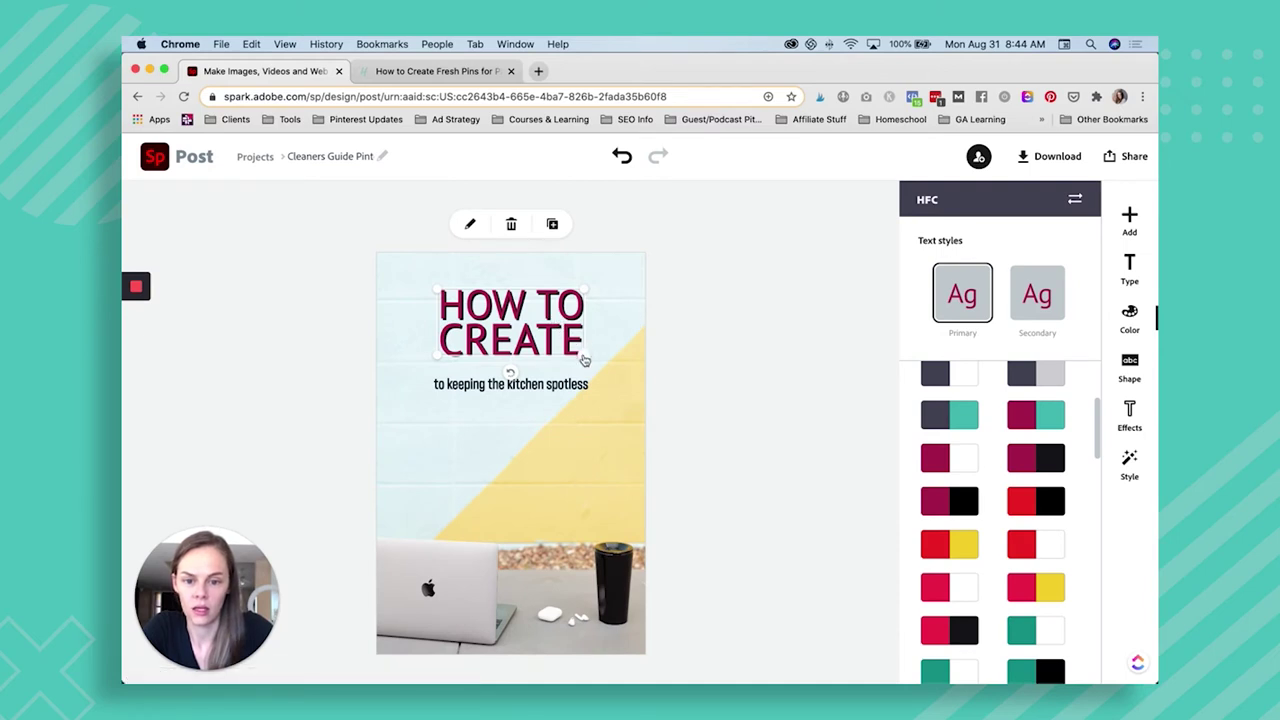
# - Enlarge and centre the HOW TO CREATE heading, then show its PT Sans Regular 160.7 font settings
pyautogui.doubleClick(532, 334)
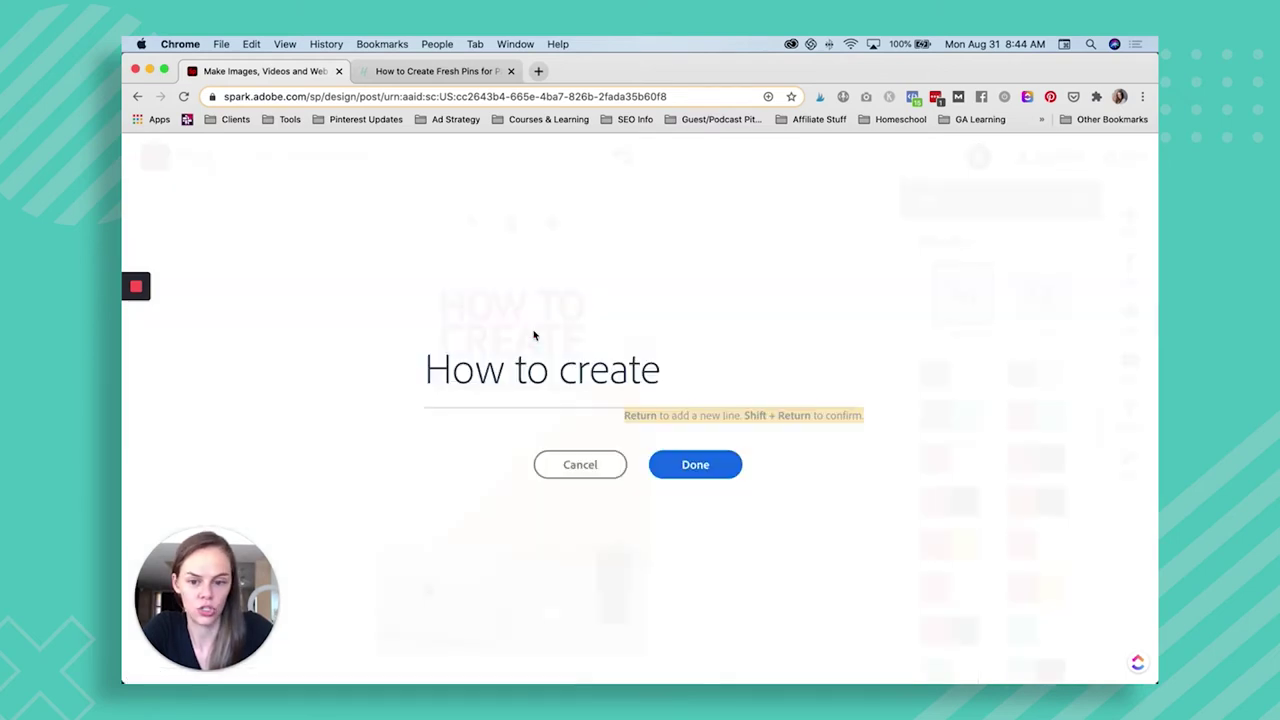
pyautogui.click(606, 460)
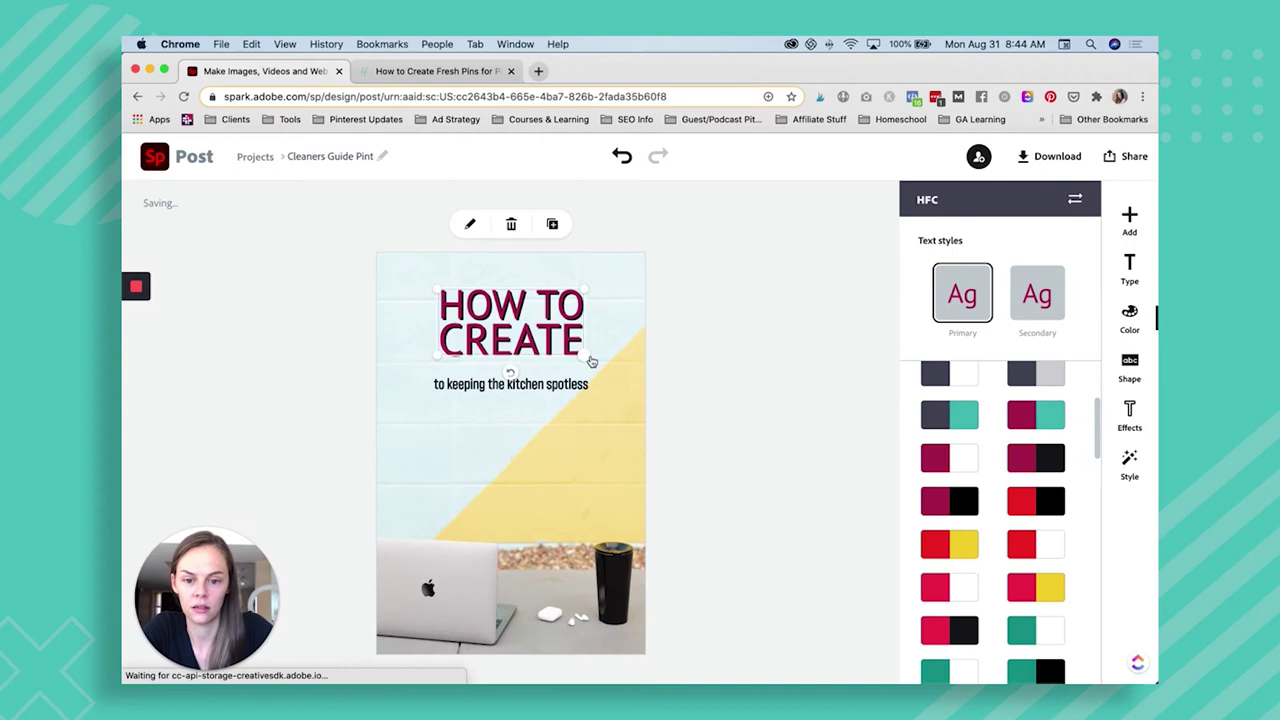
pyautogui.moveTo(584, 353); pyautogui.dragTo(629, 392)
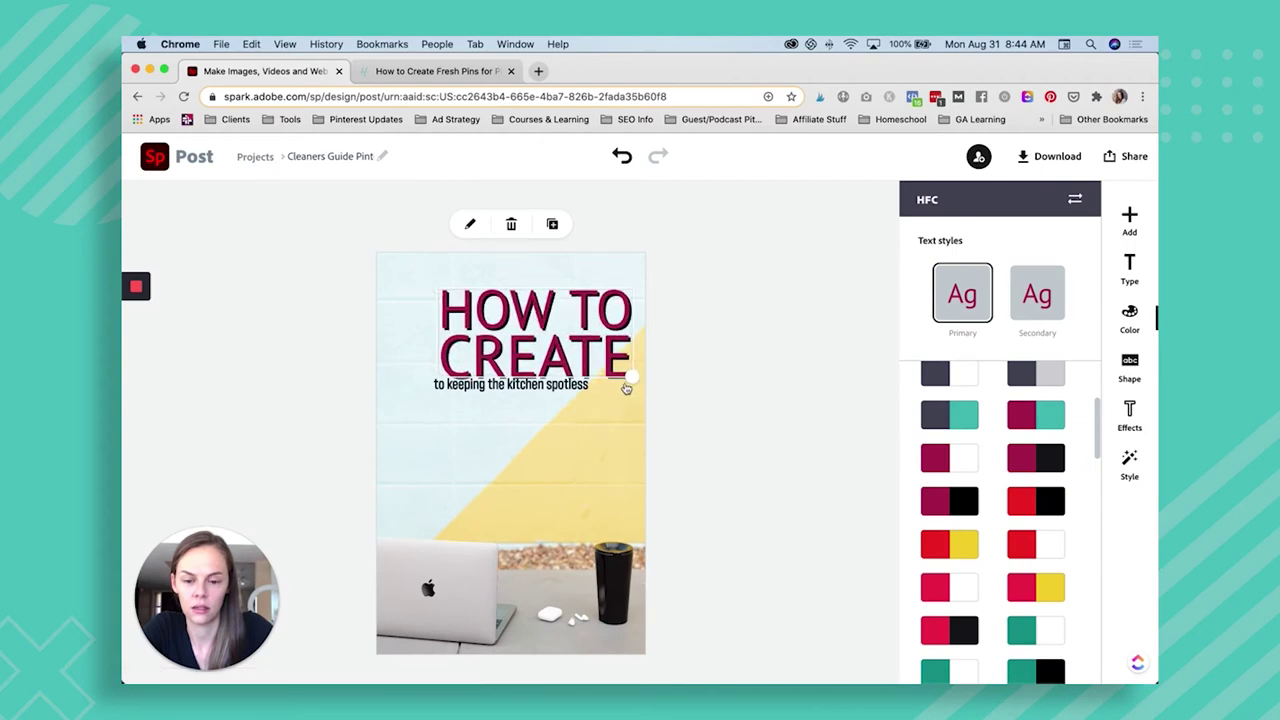
pyautogui.moveTo(553, 281); pyautogui.dragTo(549, 287)
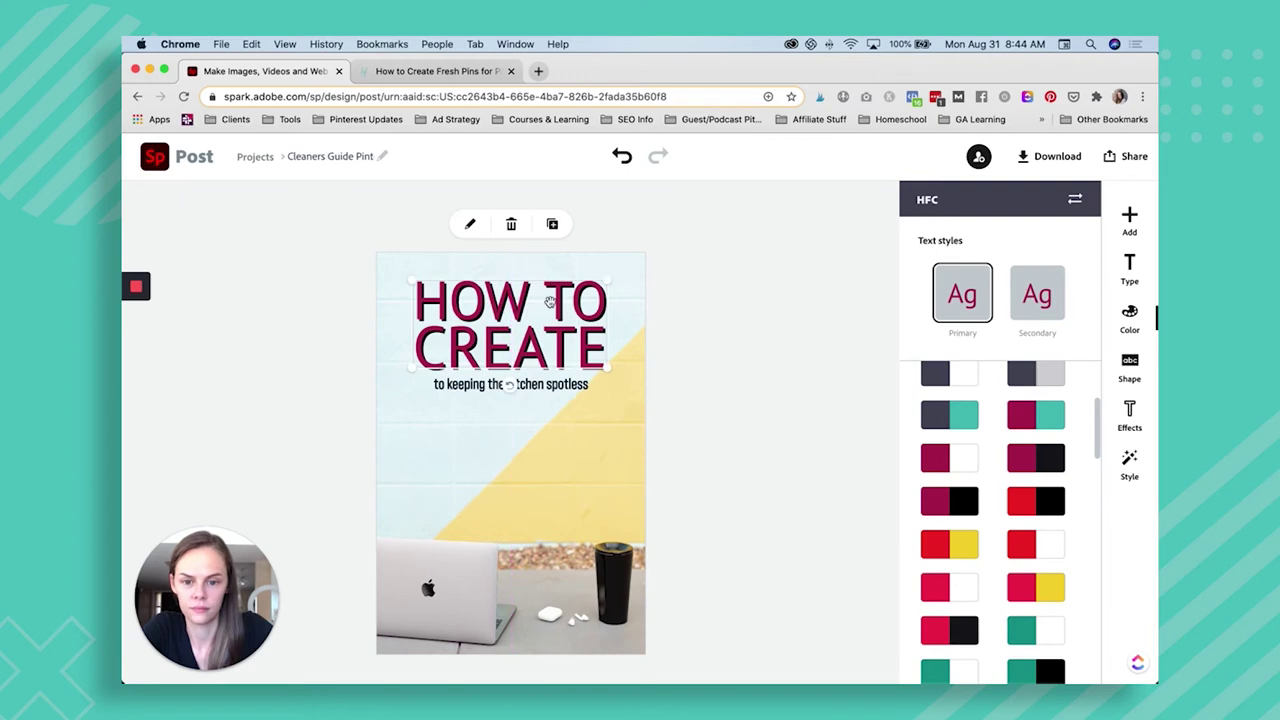
pyautogui.doubleClick(551, 294)
pyautogui.click(603, 465)
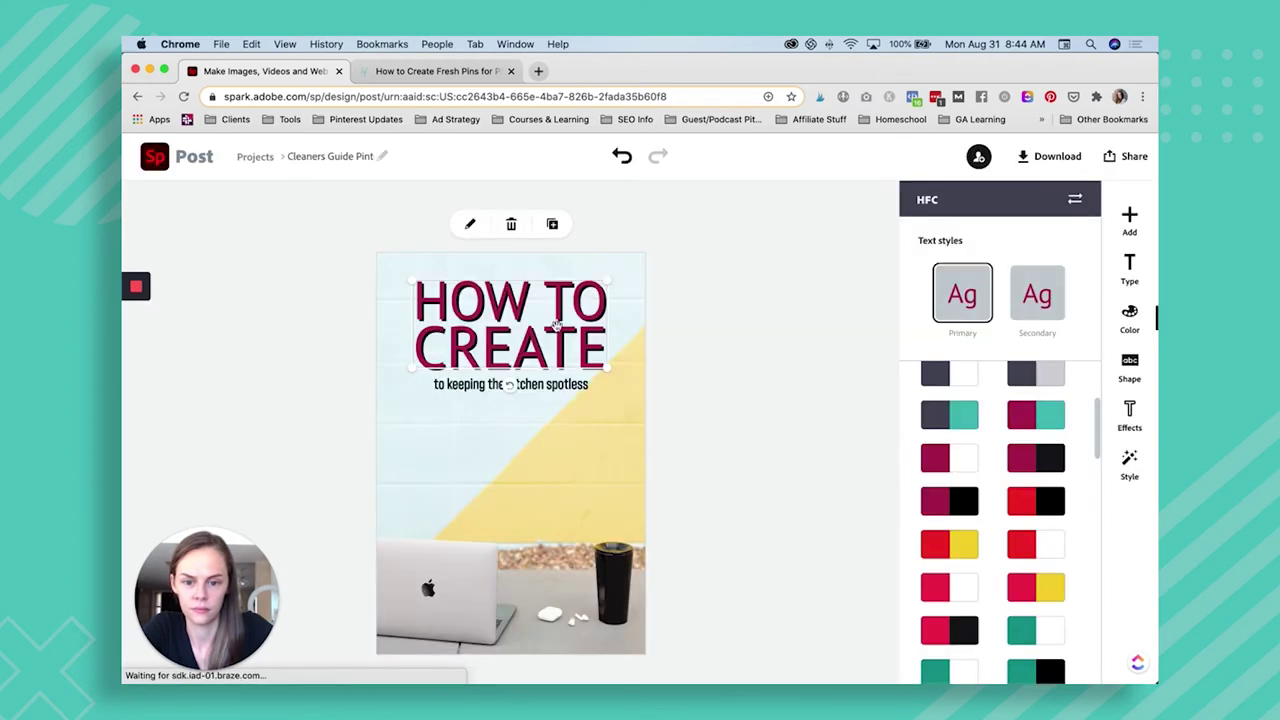
pyautogui.click(1127, 410)
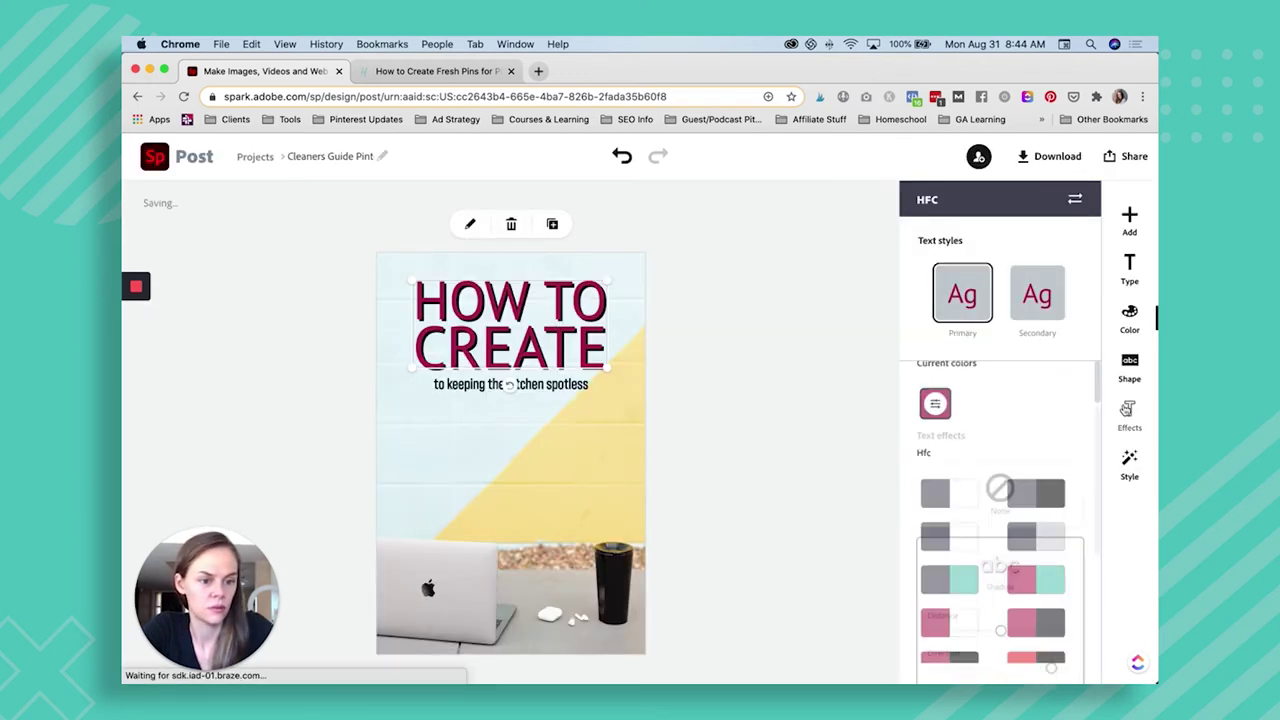
pyautogui.click(1129, 272)
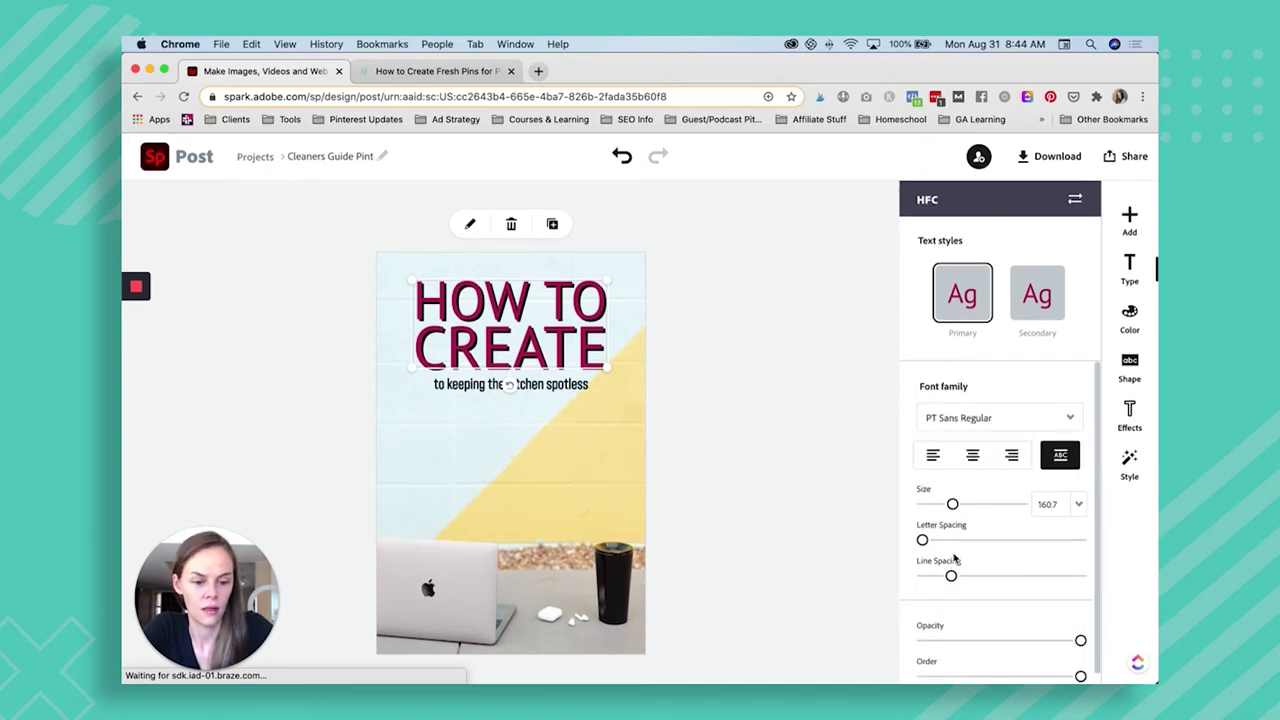
# - Shrink the HOW TO CREATE heading to size 131.4 and raise its line spacing to about 24
pyautogui.scroll(-1, 953, 545)
pyautogui.moveTo(952, 495); pyautogui.dragTo(947, 495)
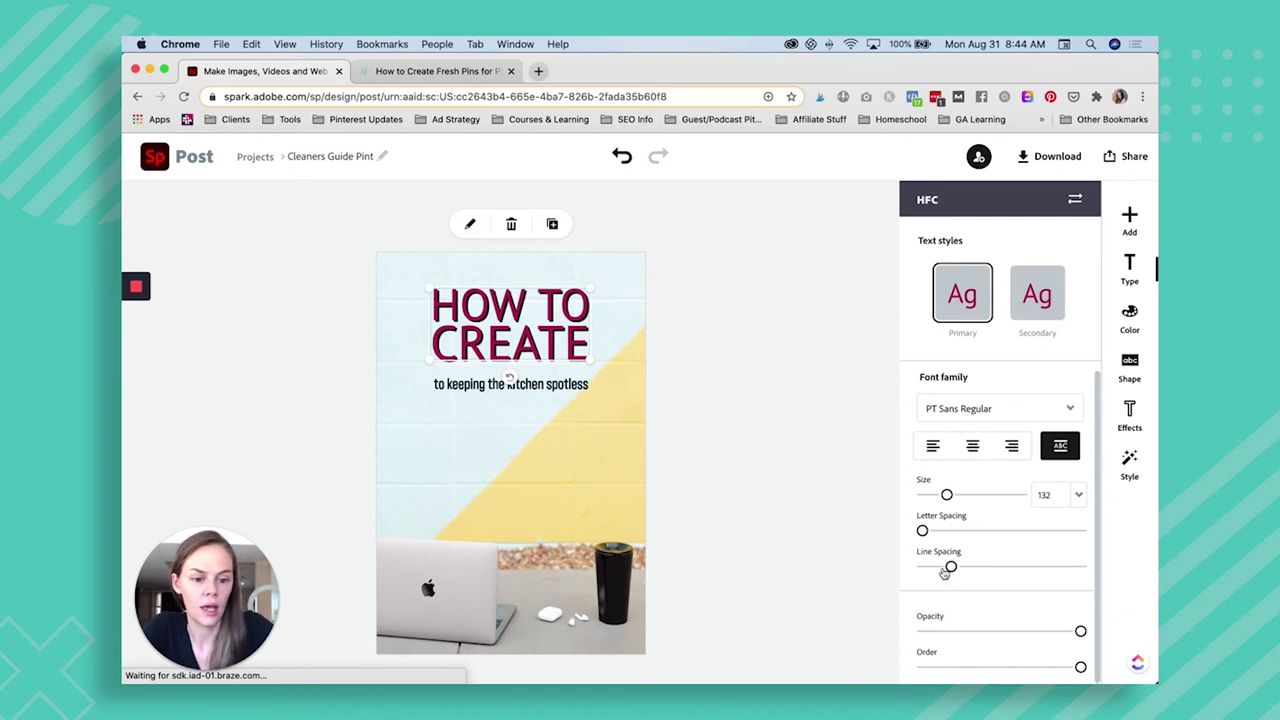
pyautogui.moveTo(922, 531)
pyautogui.mouseDown()
pyautogui.moveTo(939, 535)
pyautogui.moveTo(922, 532)
pyautogui.mouseUp()
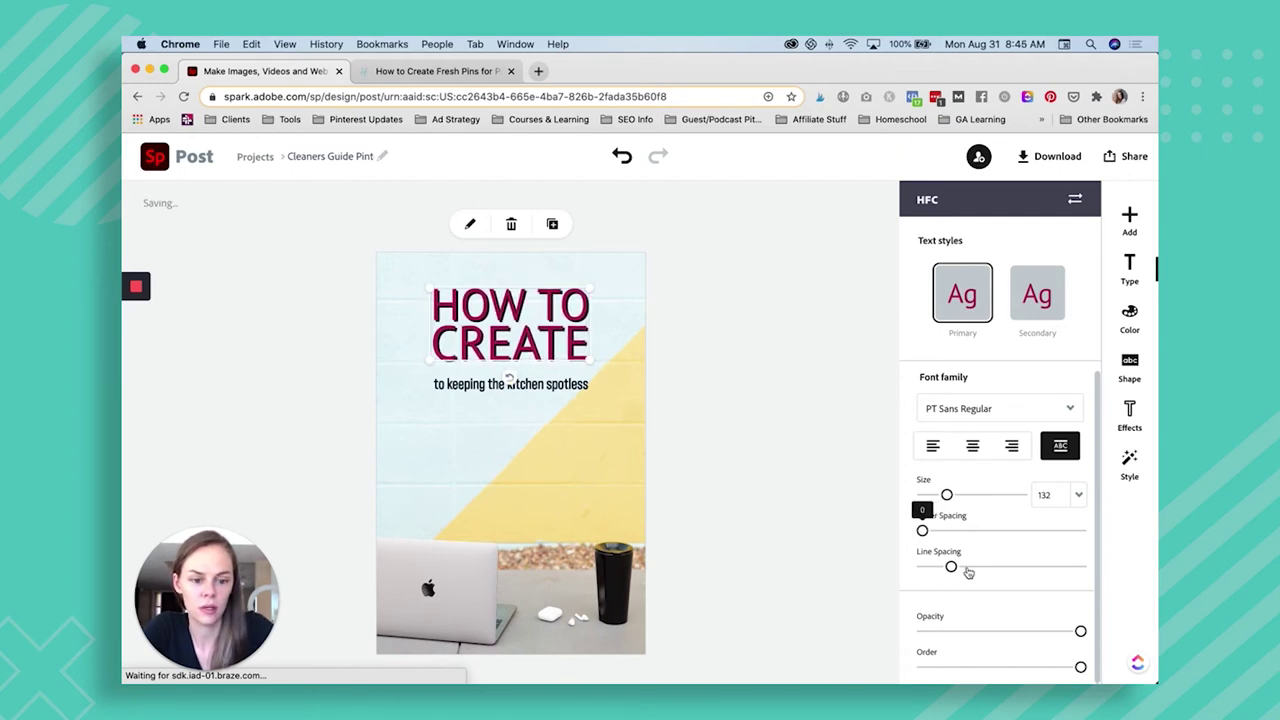
pyautogui.moveTo(949, 567)
pyautogui.mouseDown()
pyautogui.moveTo(983, 568)
pyautogui.moveTo(957, 572)
pyautogui.mouseUp()
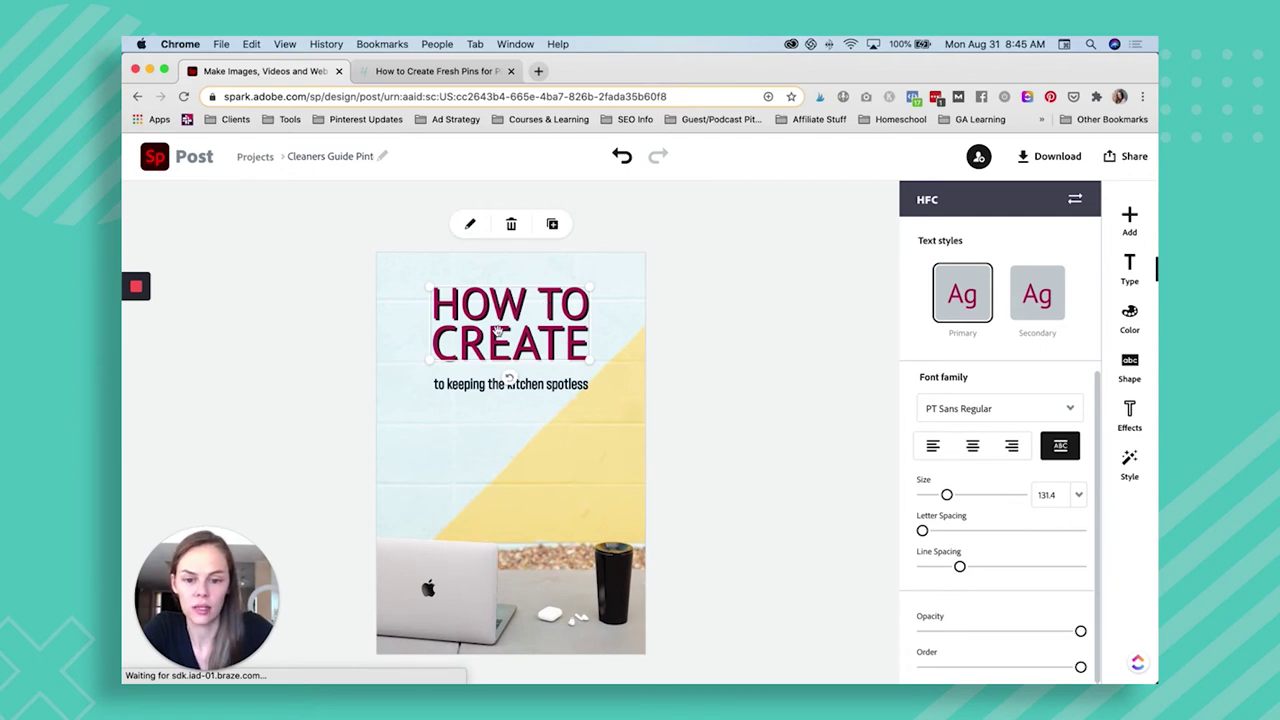
# - Replace the old subtitle text with 'fresh pins using canva' and apply it
pyautogui.doubleClick(545, 383)
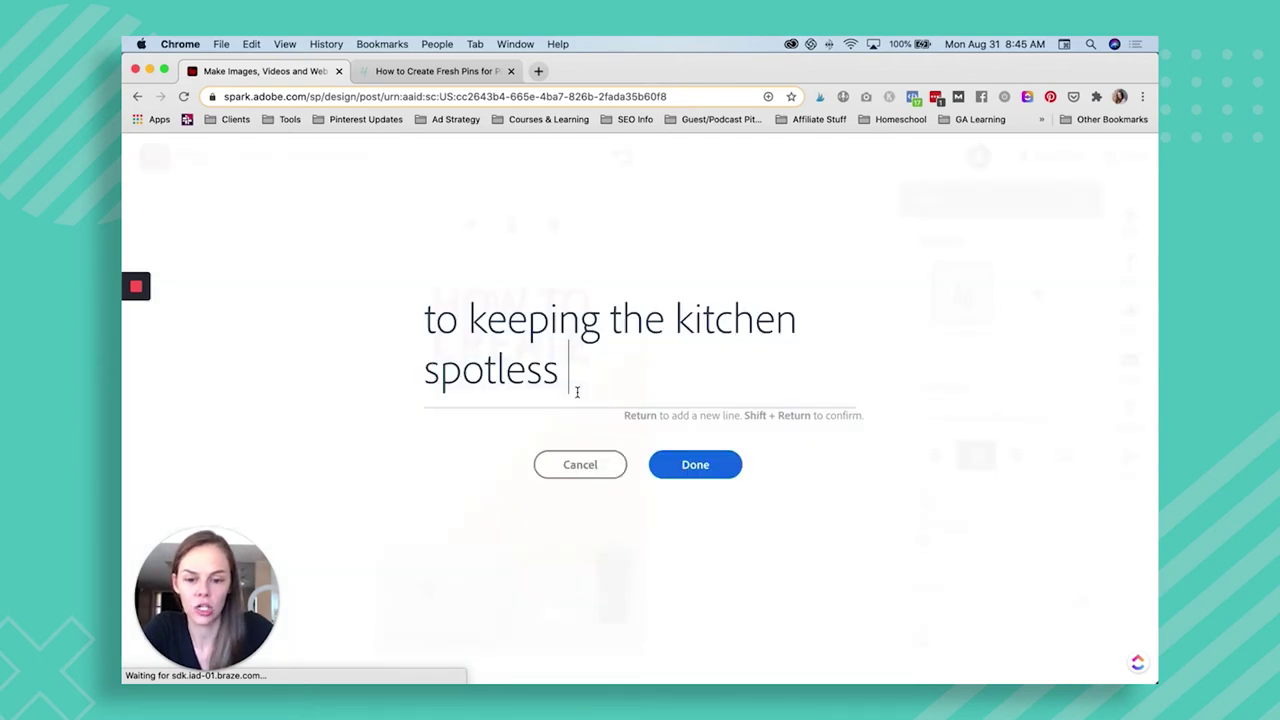
pyautogui.press('super+a')
pyautogui.press('BackSpace')
pyautogui.write('fresh pins use')
pyautogui.press('BackSpace')
pyautogui.write('ing a')
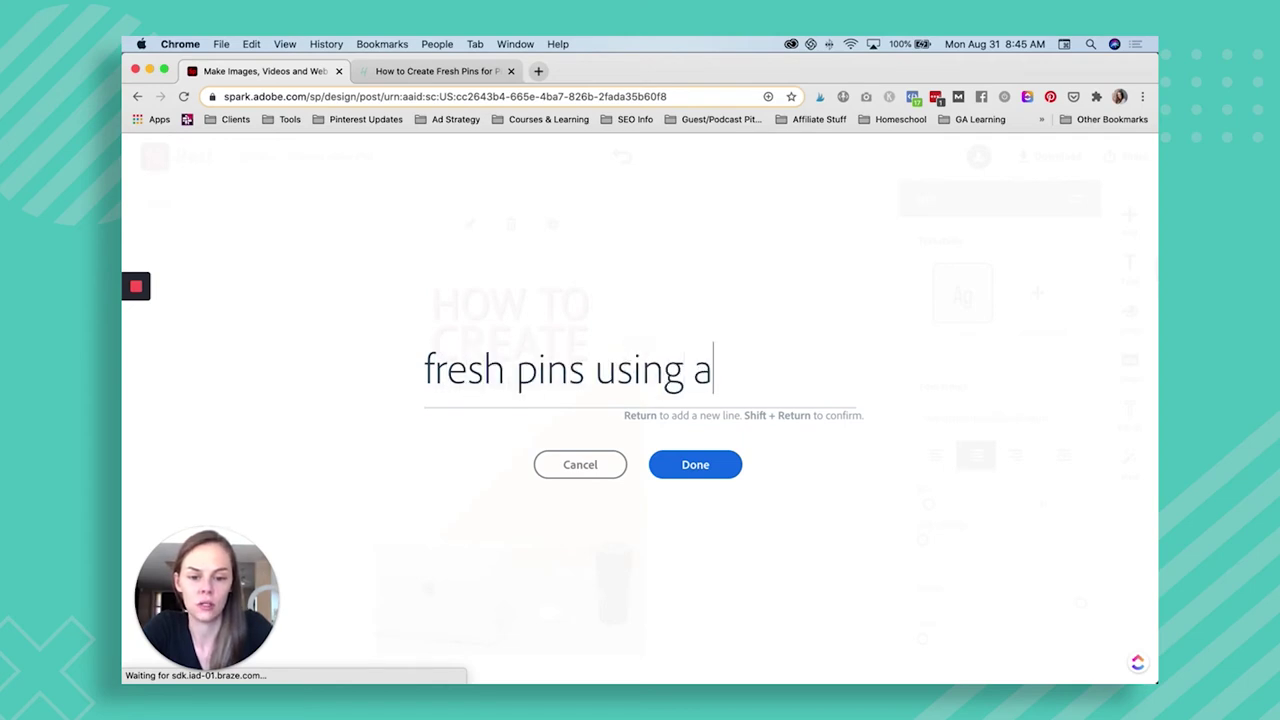
pyautogui.write('d')
pyautogui.press('BackSpace')
pyautogui.press('BackSpace')
pyautogui.write('canva')
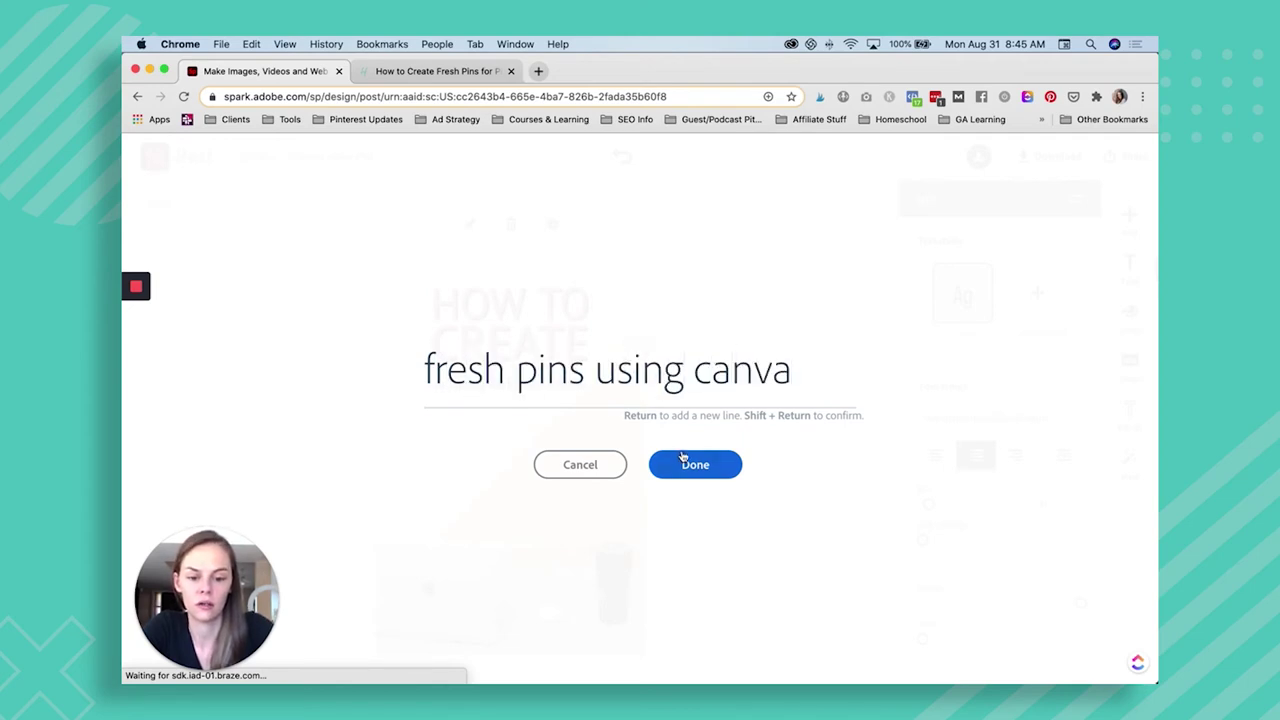
pyautogui.click(683, 460)
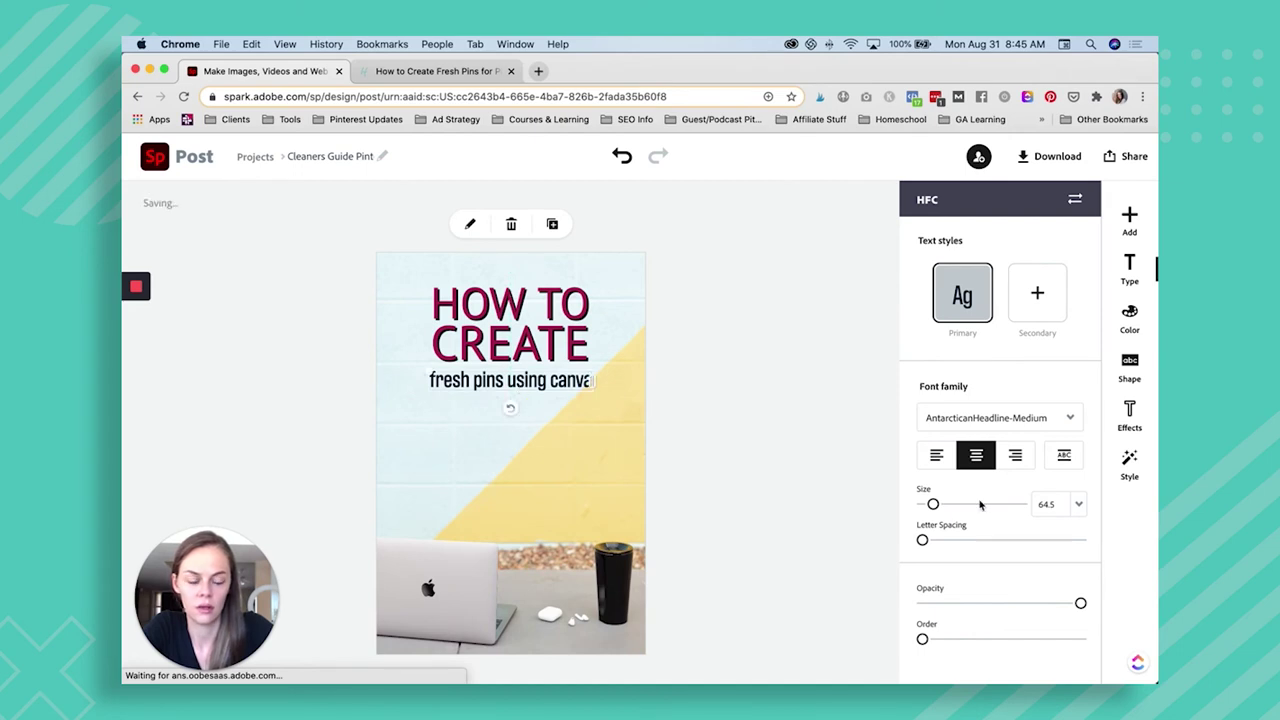
# - Capitalise and fit the subtitle, then colour it dark teal green
pyautogui.click(1064, 457)
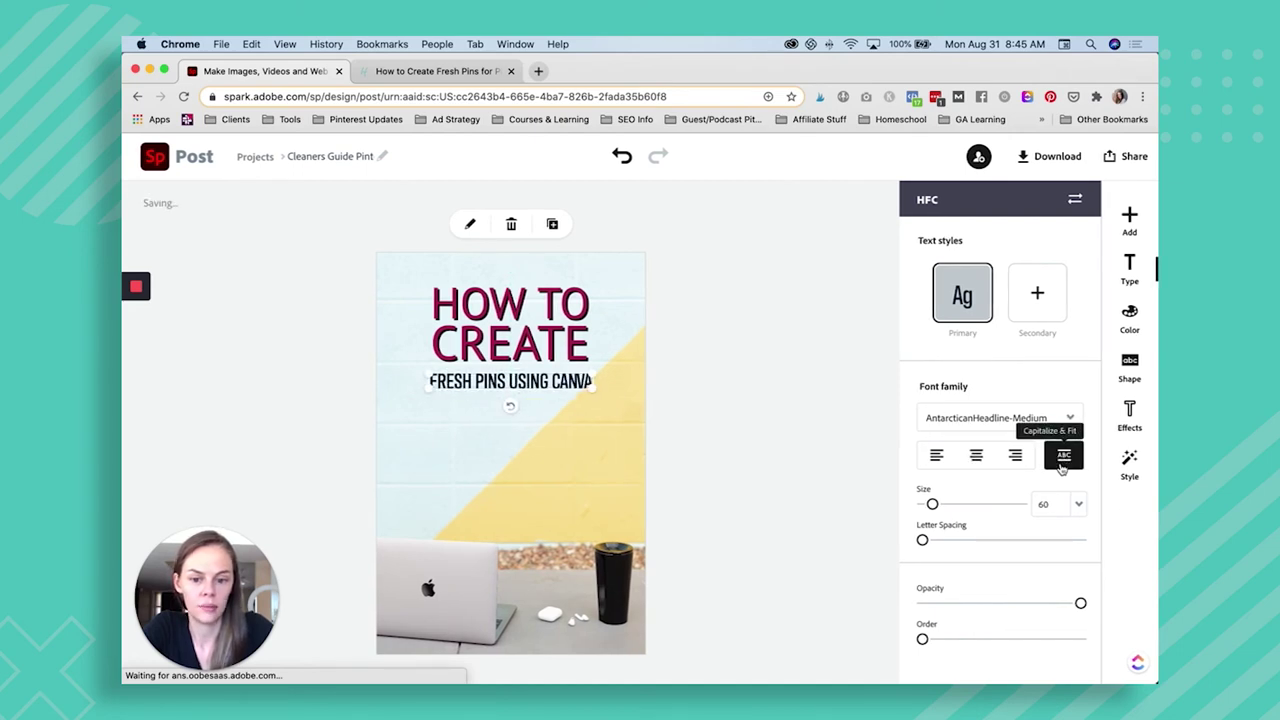
pyautogui.click(1129, 318)
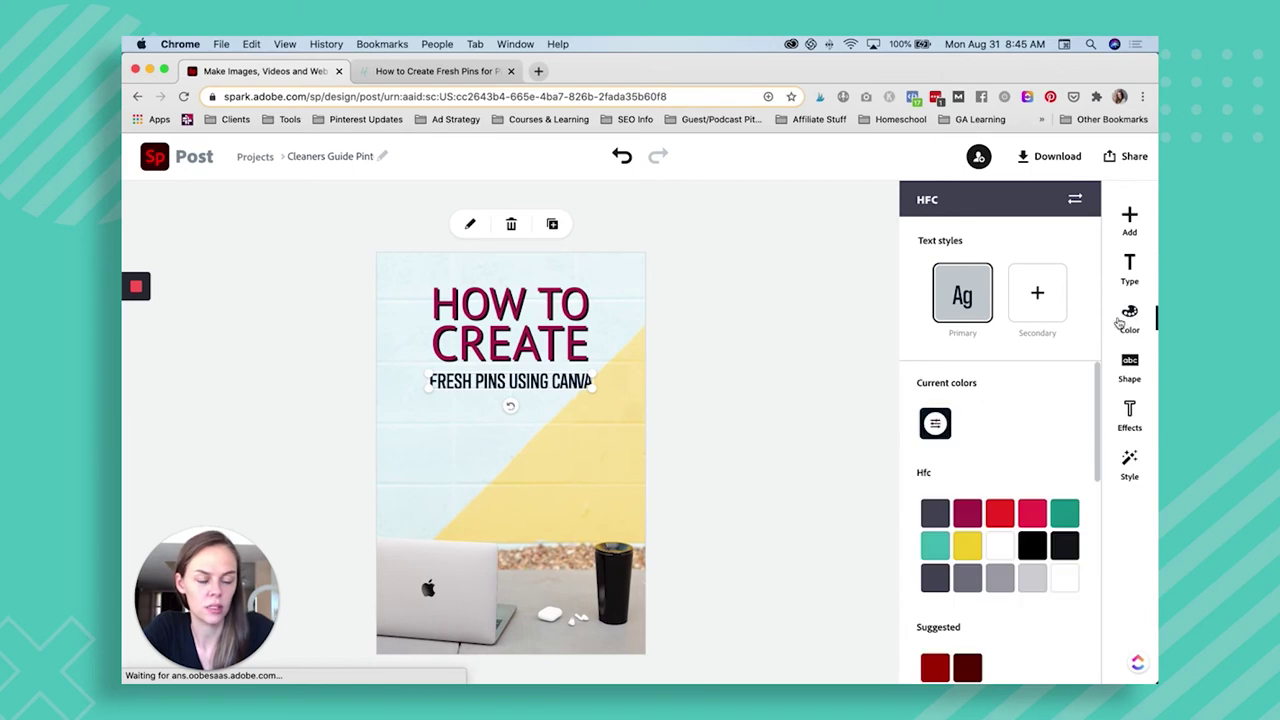
pyautogui.click(969, 512)
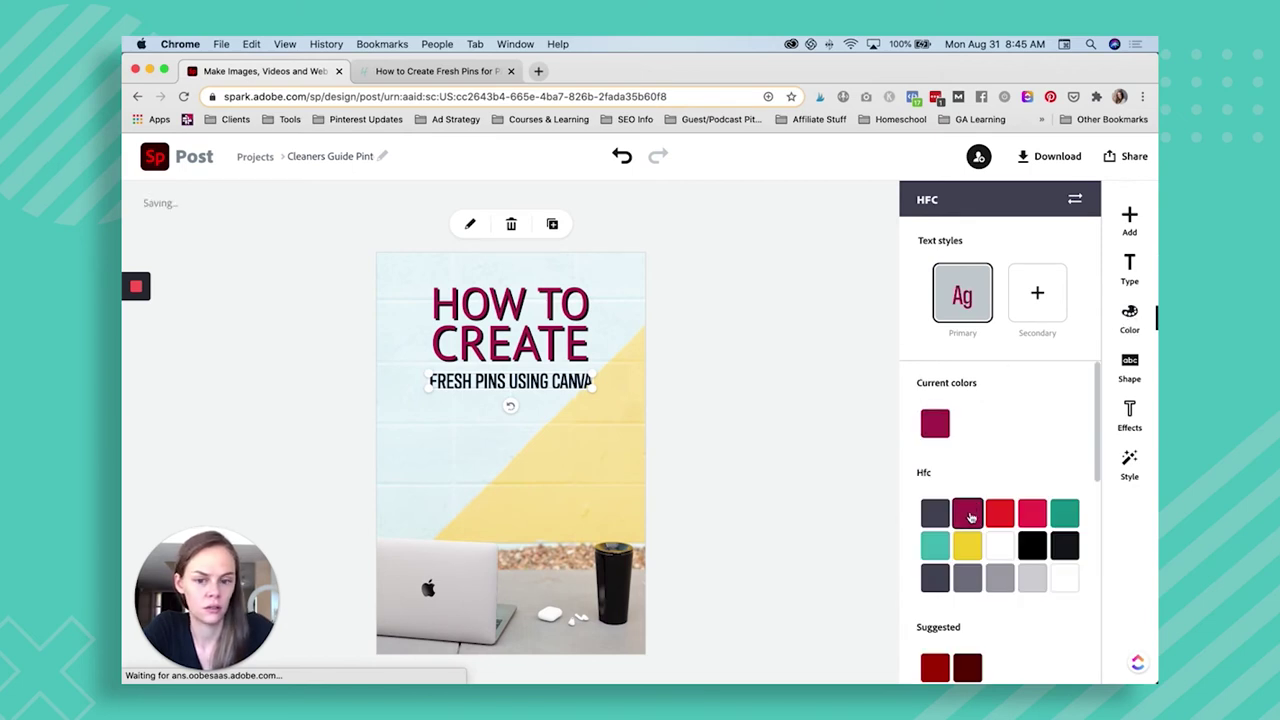
pyautogui.click(1064, 513)
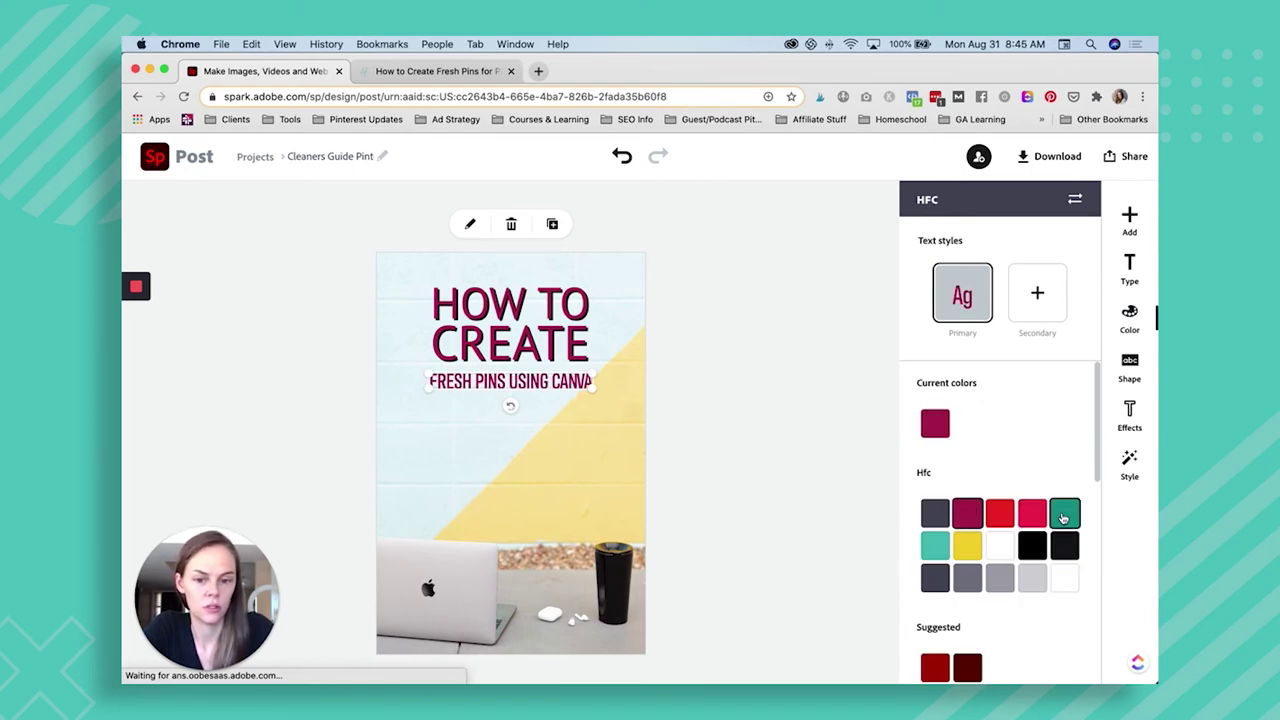
pyautogui.click(934, 545)
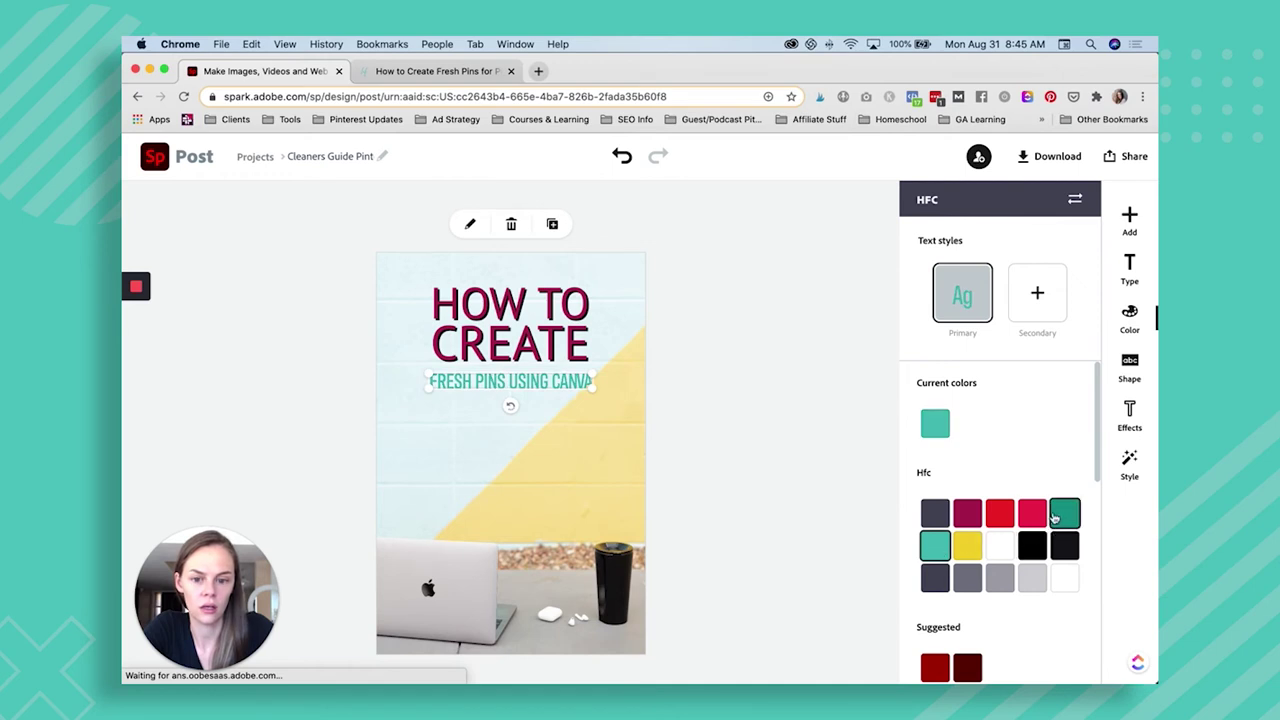
pyautogui.click(1054, 516)
# - Narrow the FRESH PINS USING CANVA text box slightly
pyautogui.moveTo(588, 390); pyautogui.dragTo(584, 390)
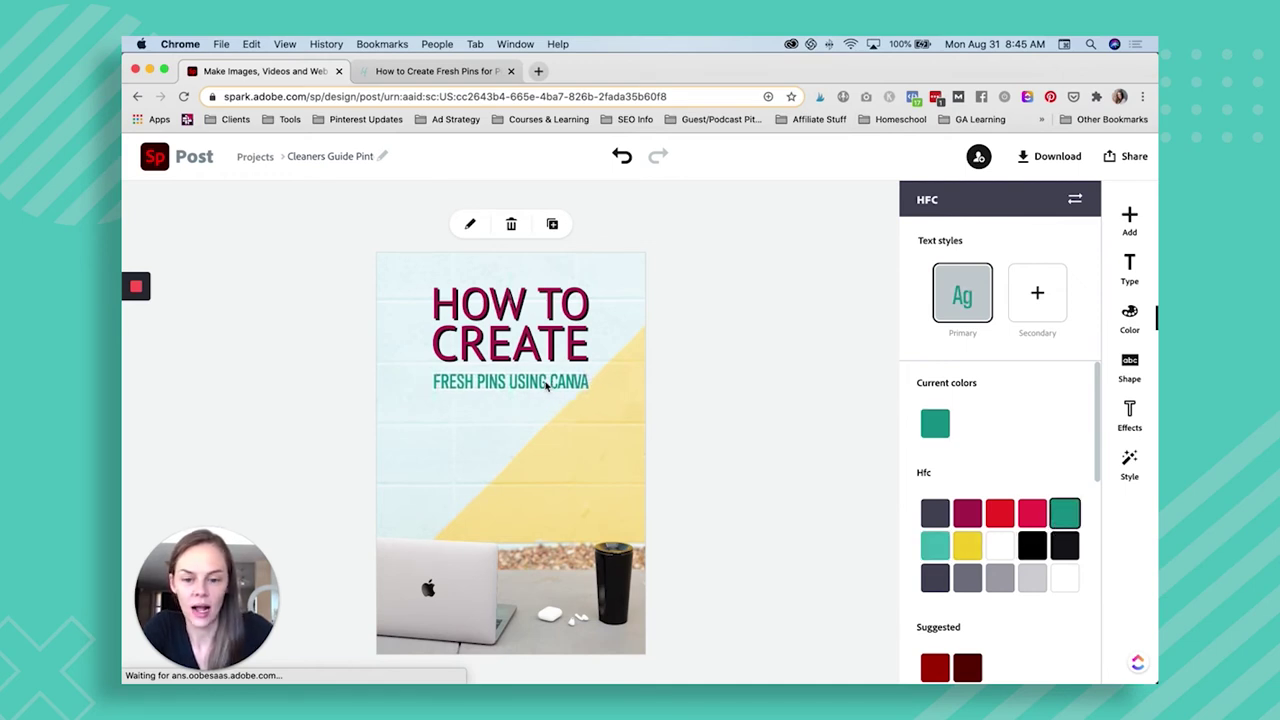
pyautogui.click(546, 386)
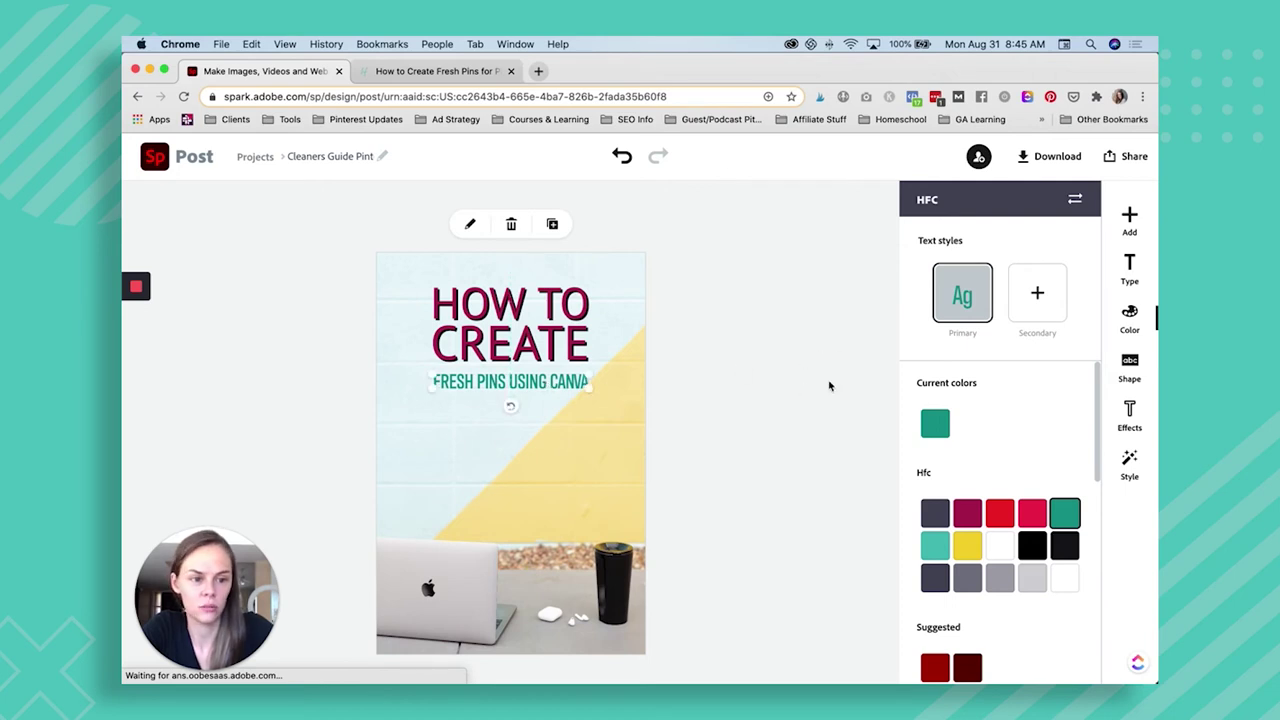
pyautogui.click(1130, 220)
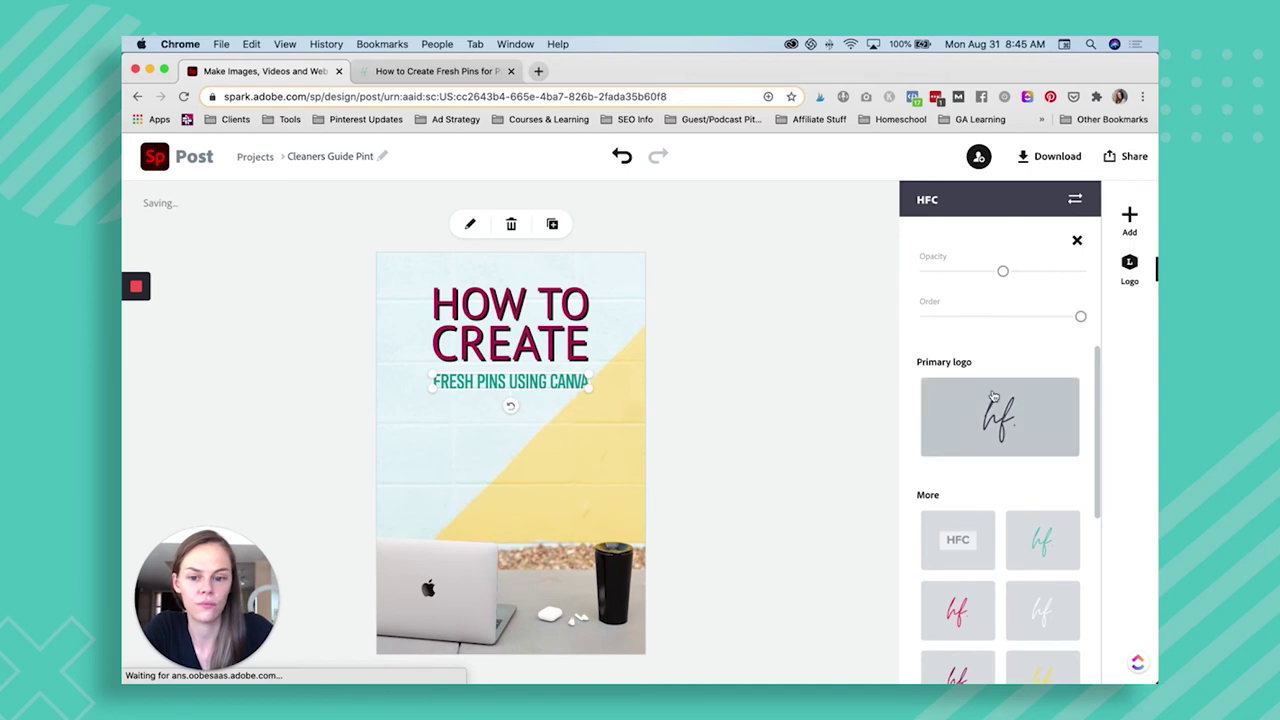
# - Add the primary brand logo and centre it just above the laptop
pyautogui.click(990, 424)
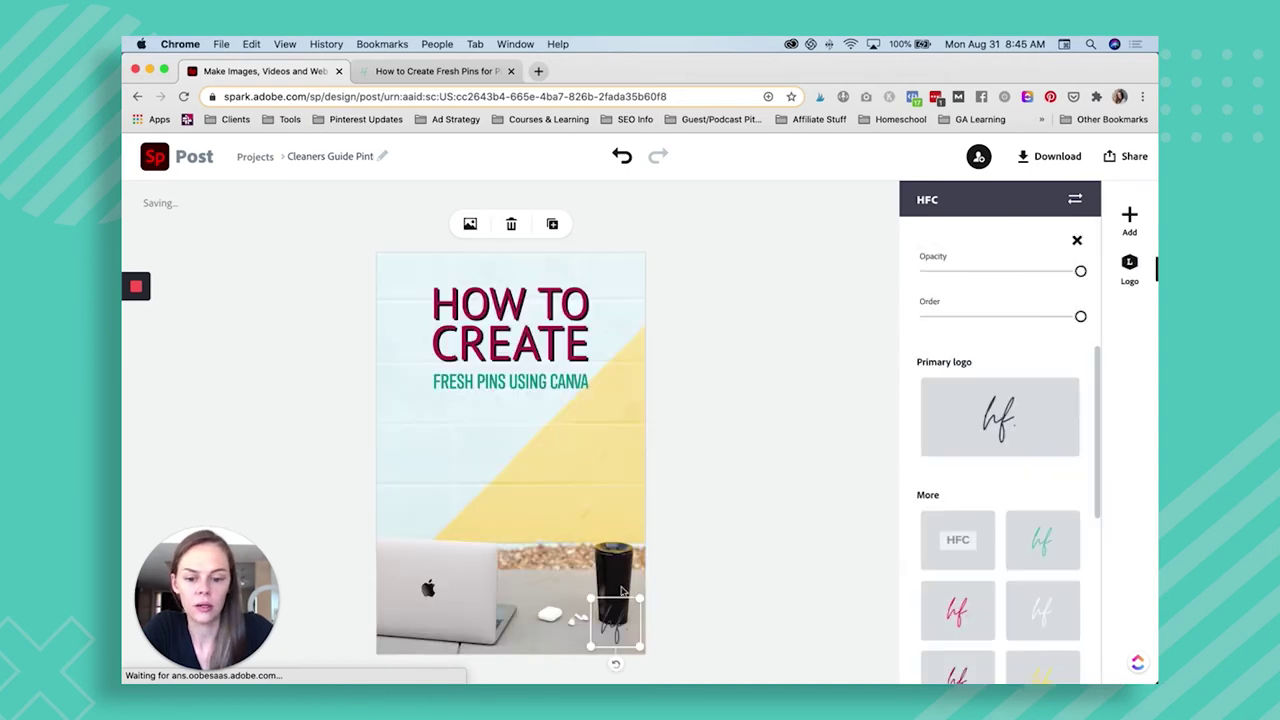
pyautogui.moveTo(533, 626); pyautogui.dragTo(514, 521)
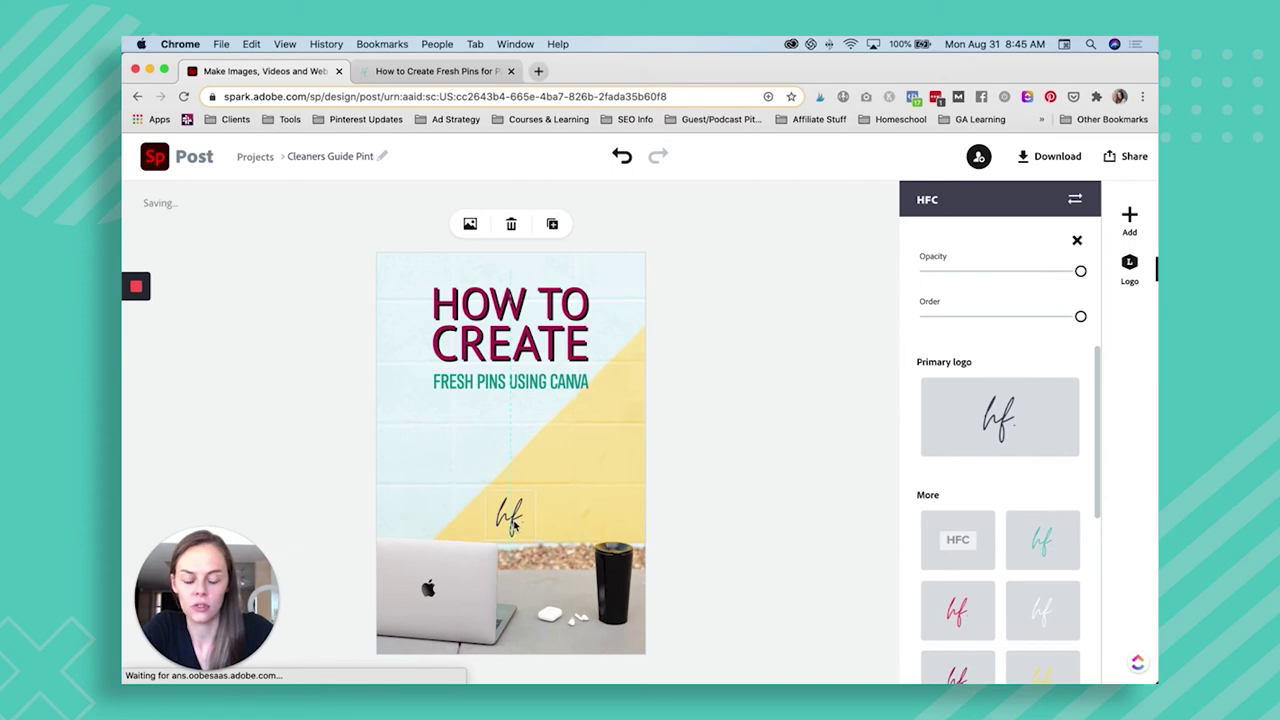
pyautogui.click(735, 476)
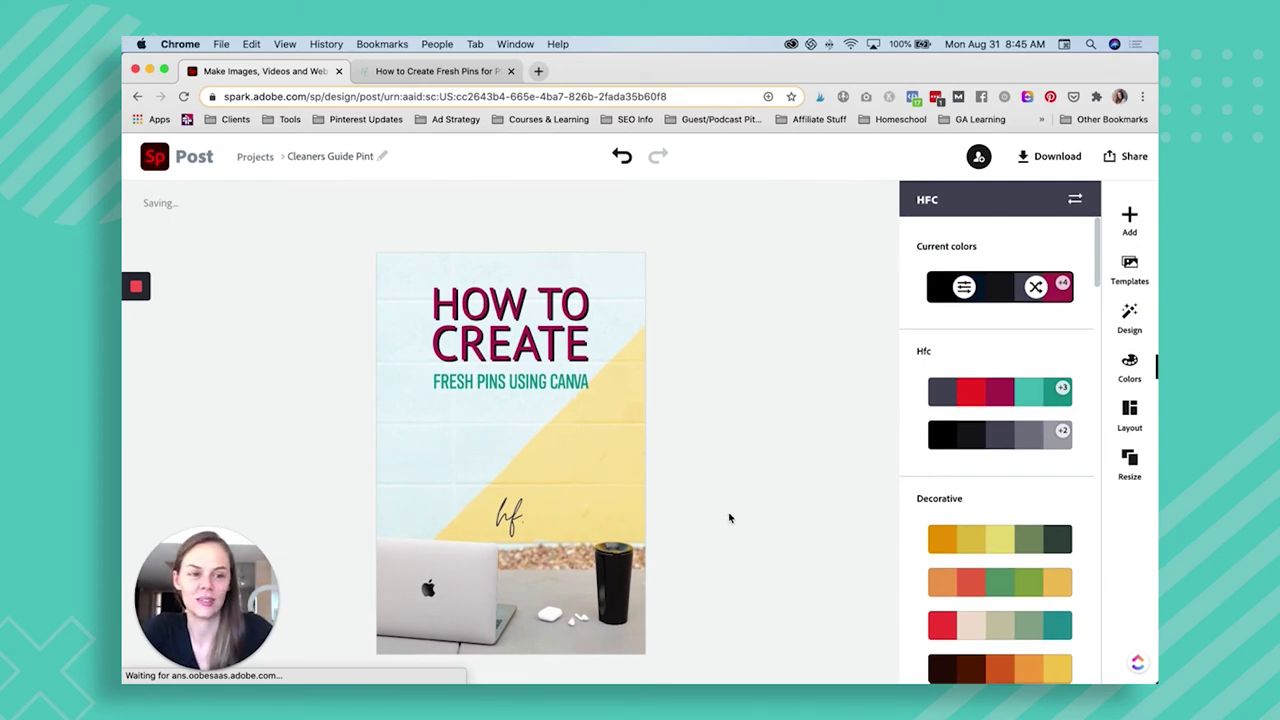
# - Download the finished pin as a PNG file
pyautogui.click(1054, 160)
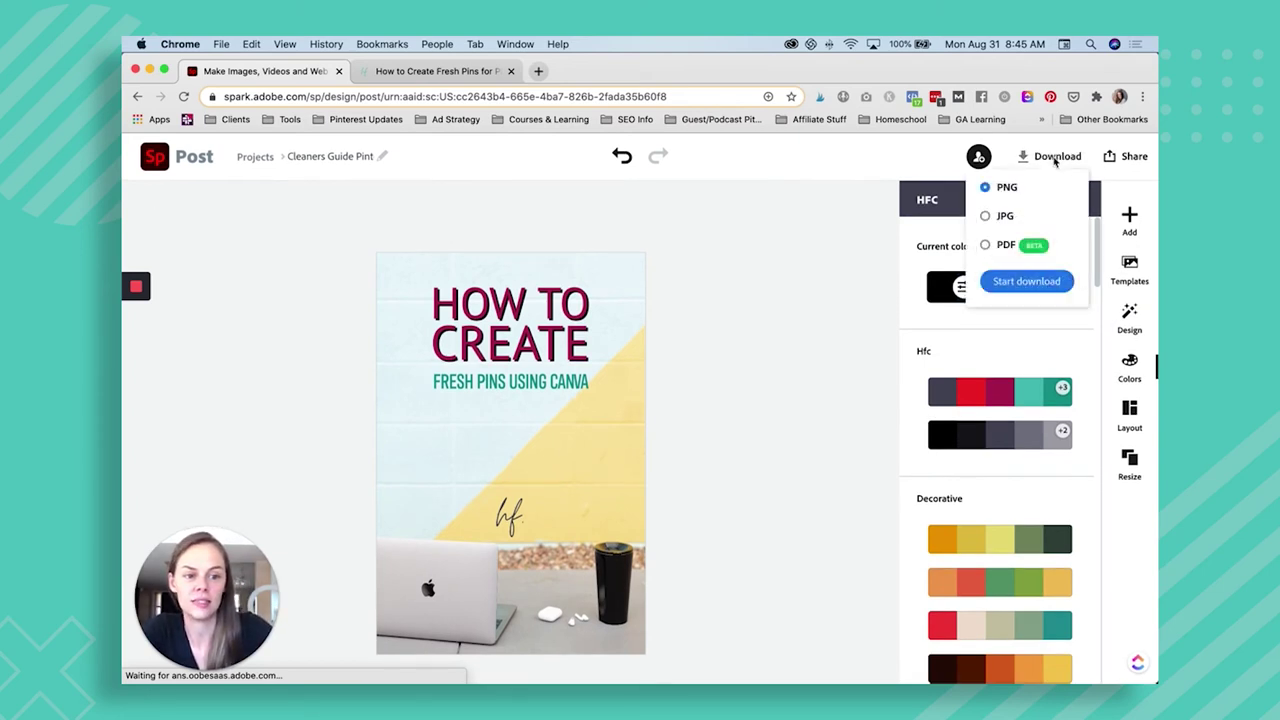
pyautogui.click(1028, 282)
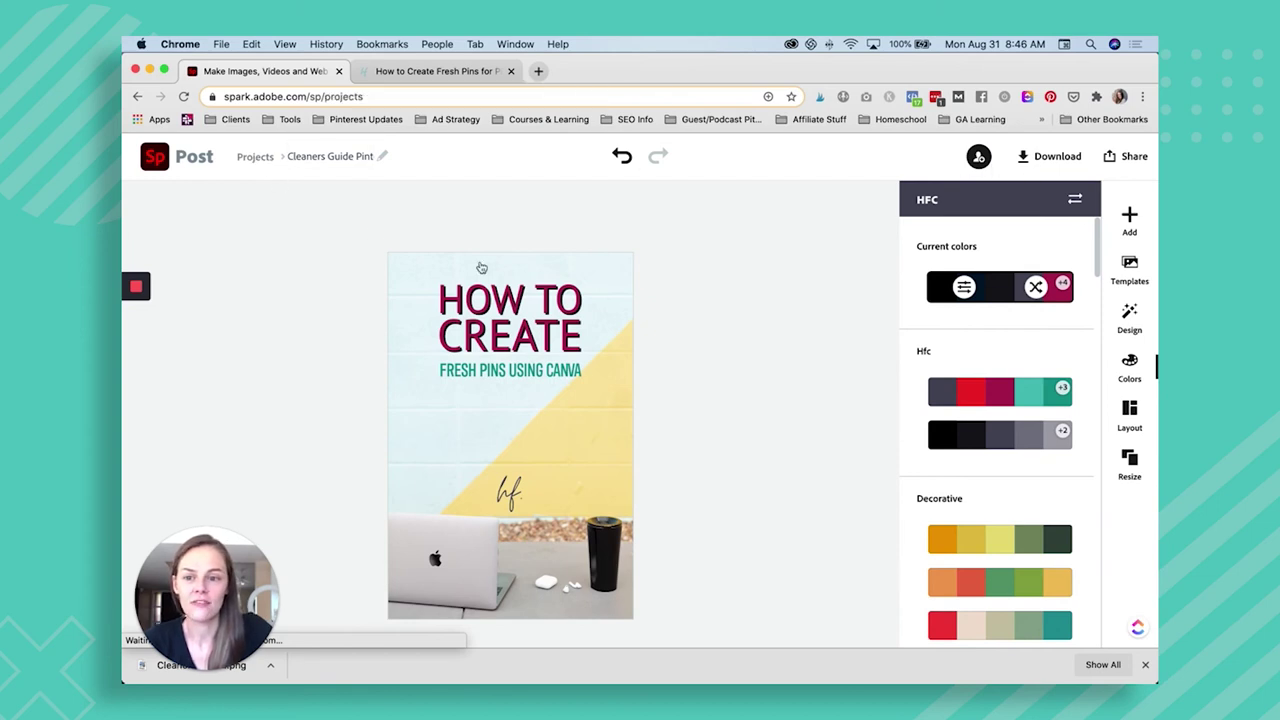
# - Scroll through the Projects grid and back to the top to view the Cleaners Guide pin
pyautogui.scroll(-4, 610, 352)
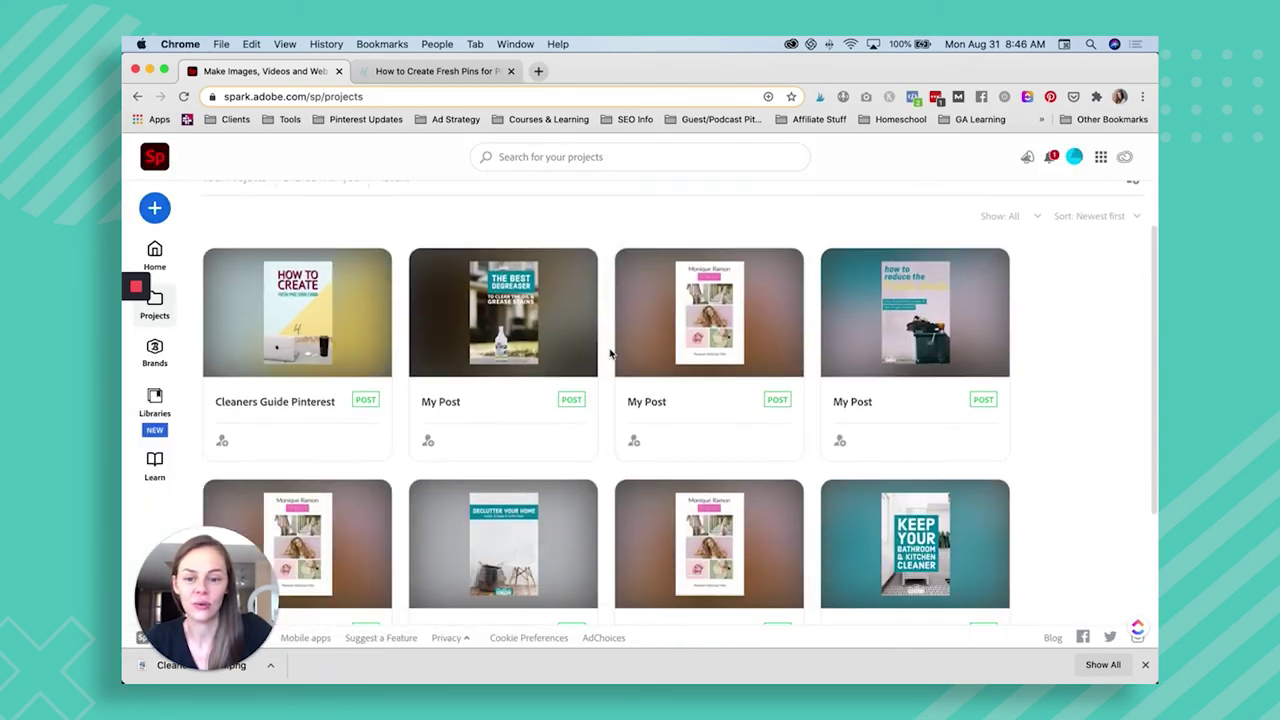
pyautogui.scroll(-10, 610, 352)
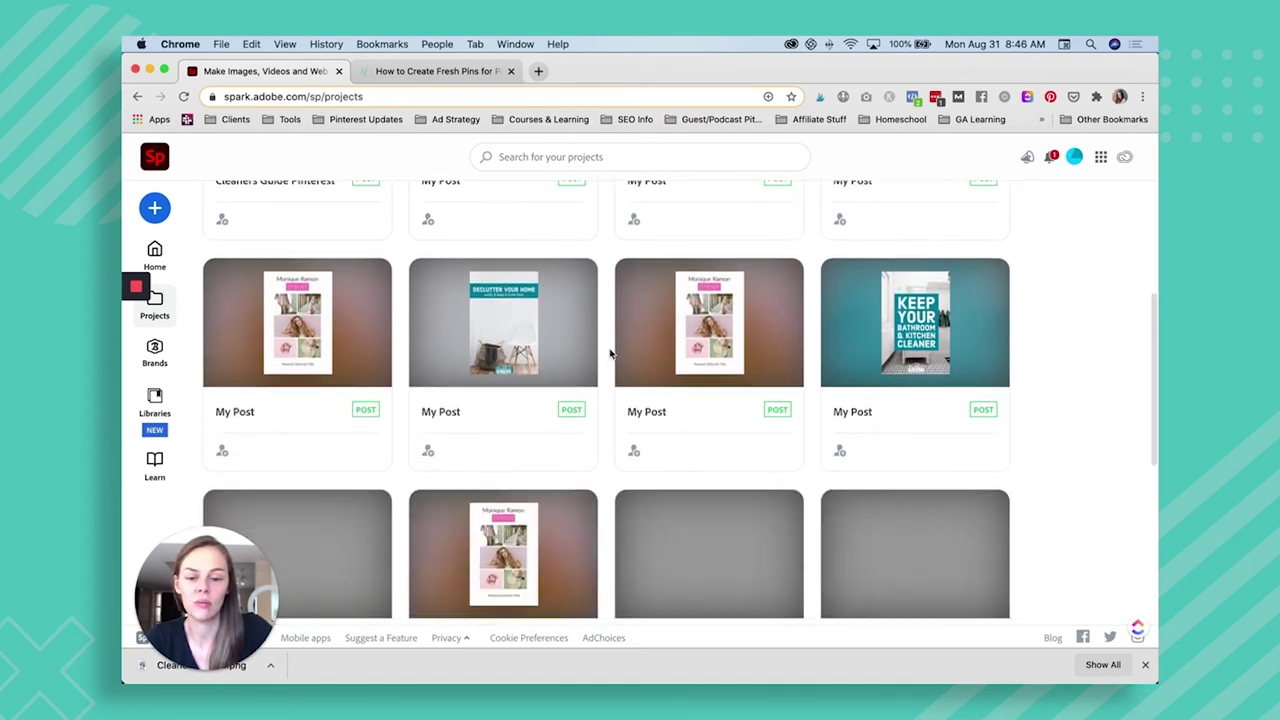
pyautogui.scroll(-5, 610, 352)
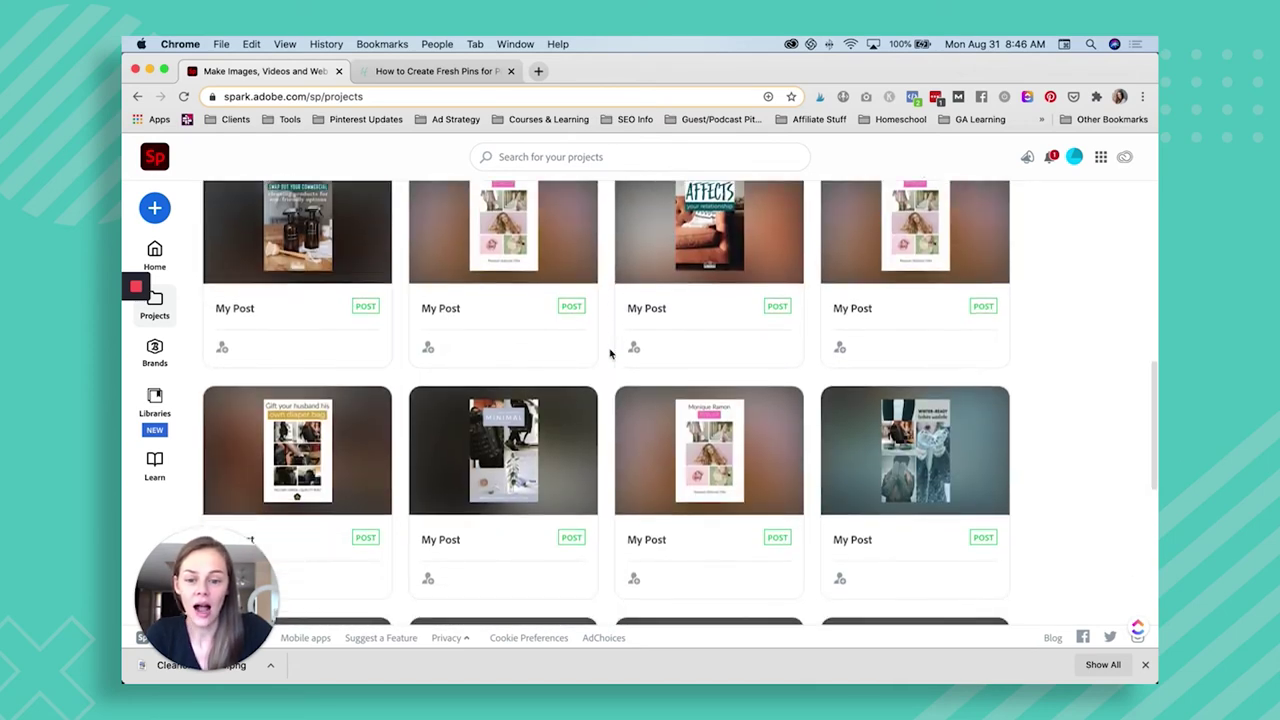
pyautogui.scroll(-10, 610, 352)
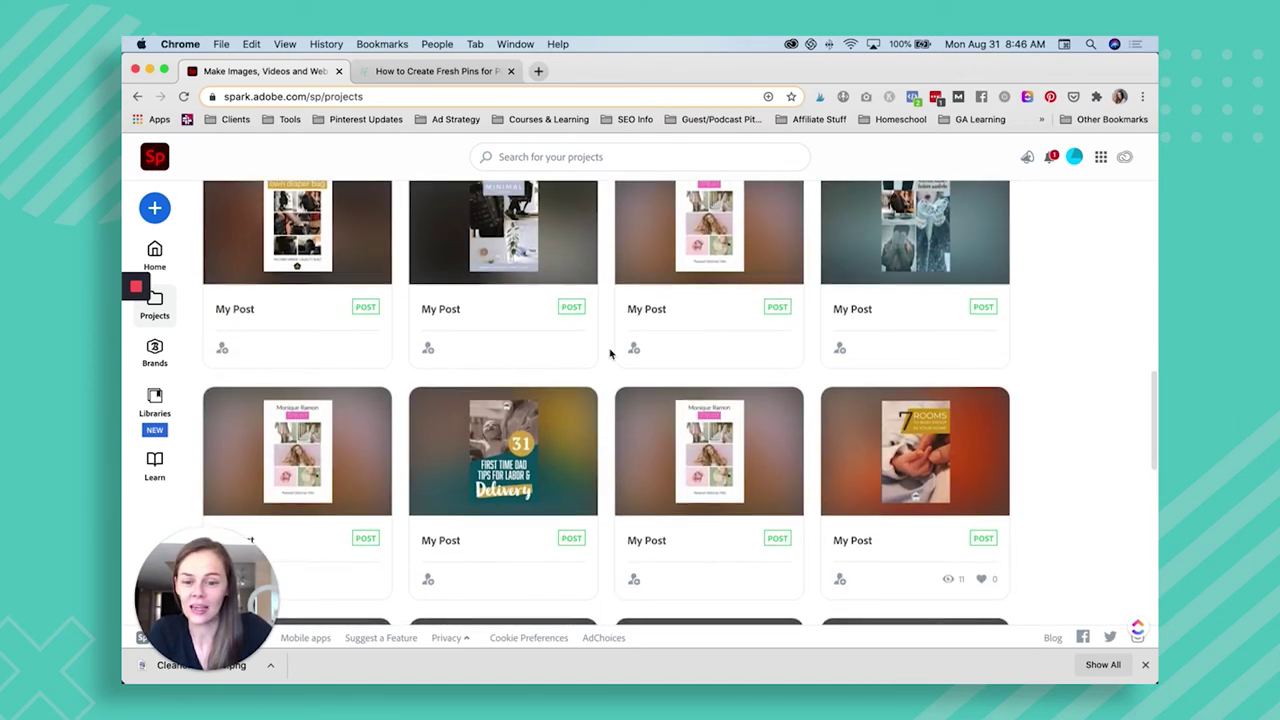
pyautogui.scroll(20, 610, 352)
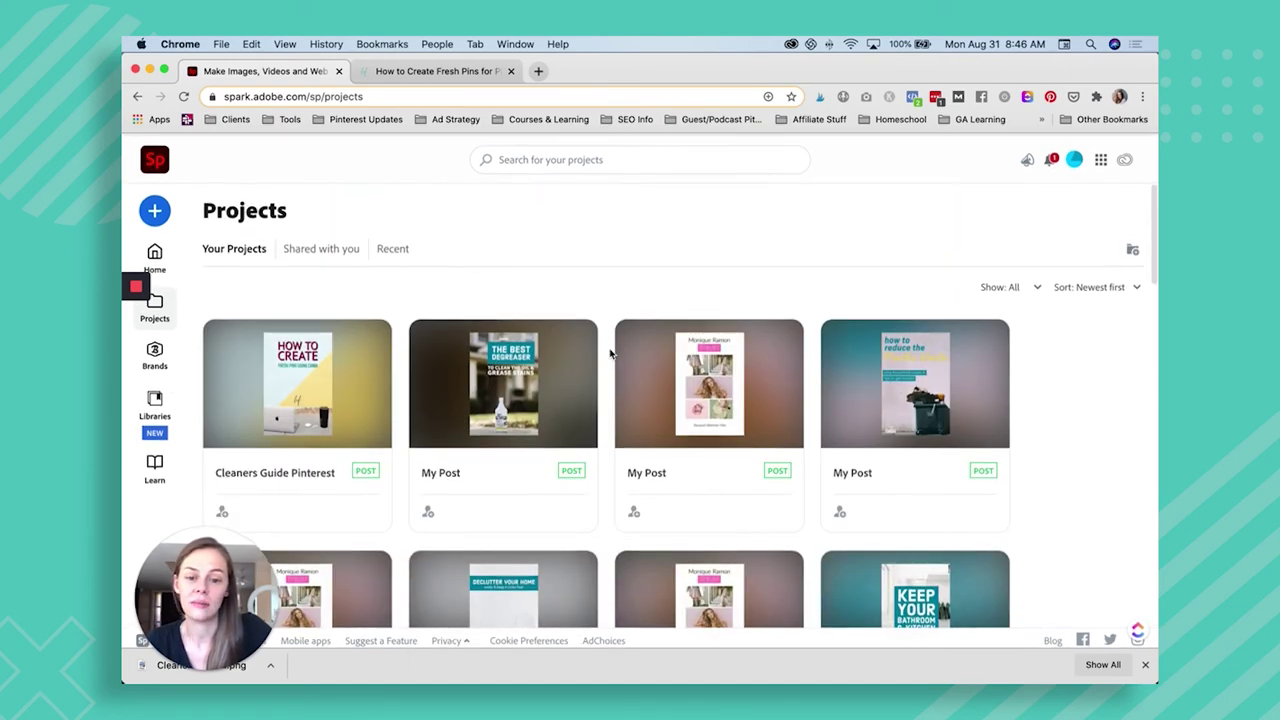
pyautogui.moveTo(290, 386)
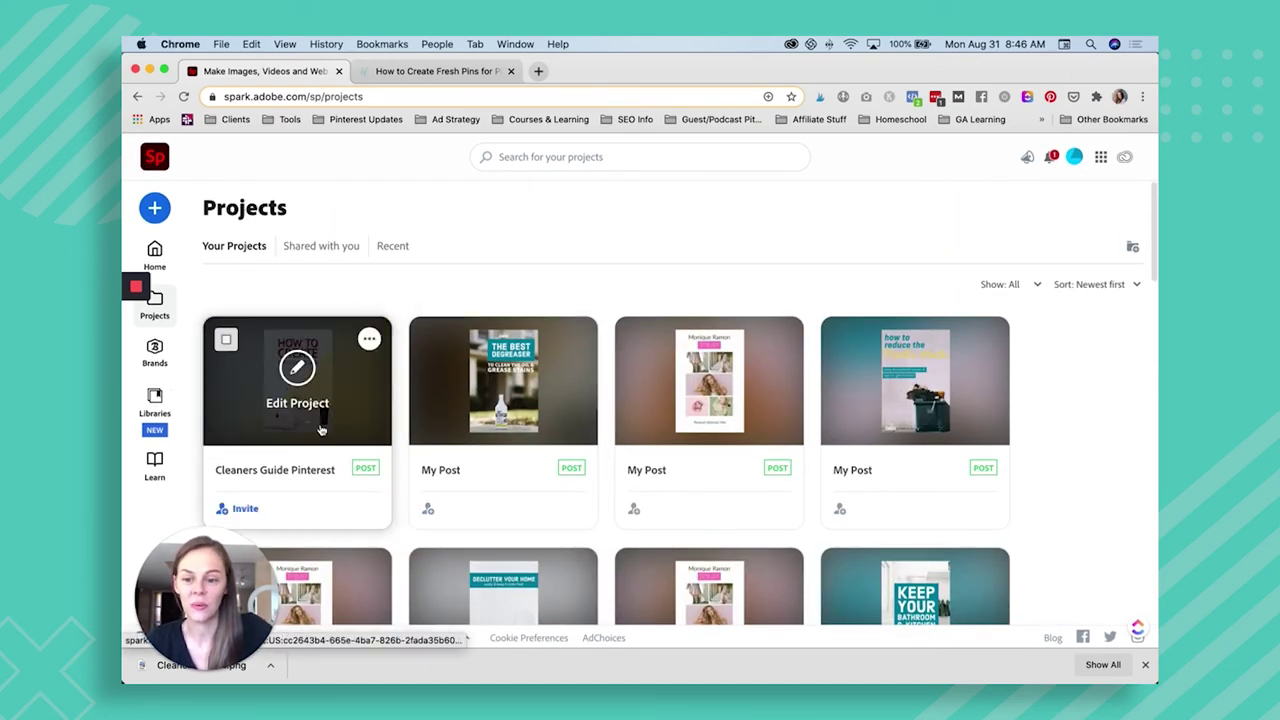